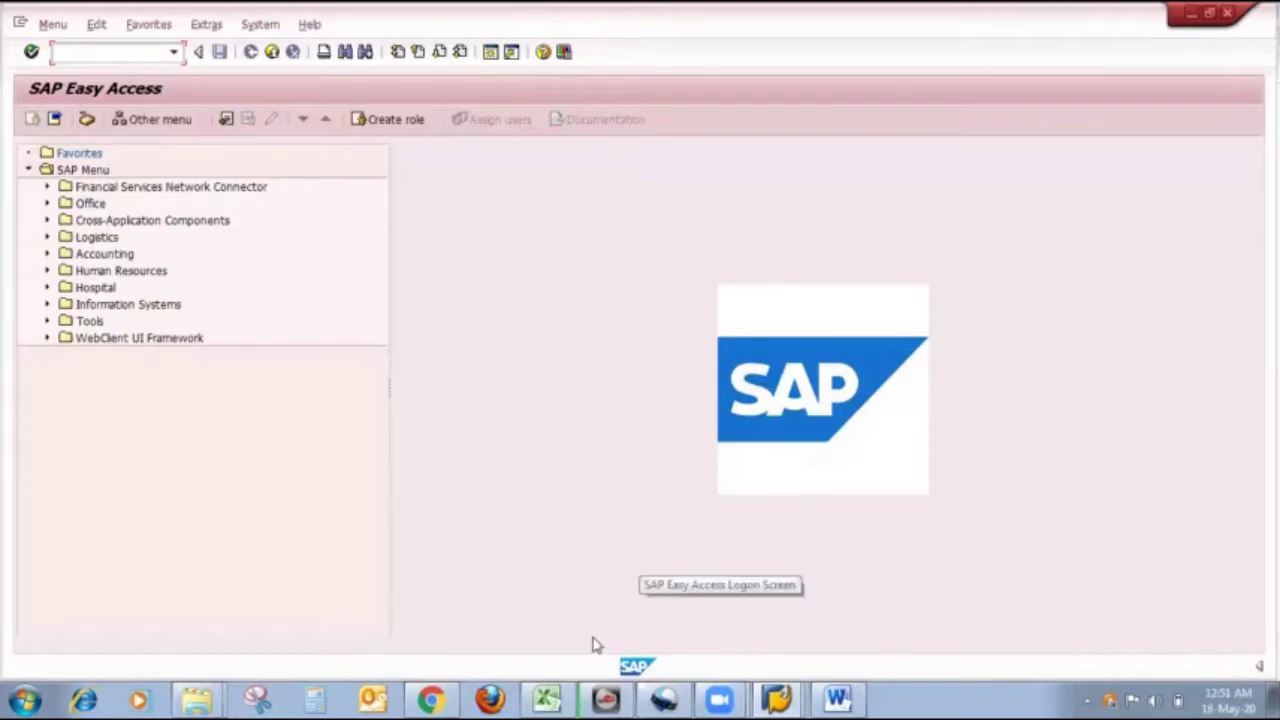
Step: Switch to the Excel inspection types sheet and review the prerequisite and stock relevance of Audit Inspection type 07
click(547, 699)
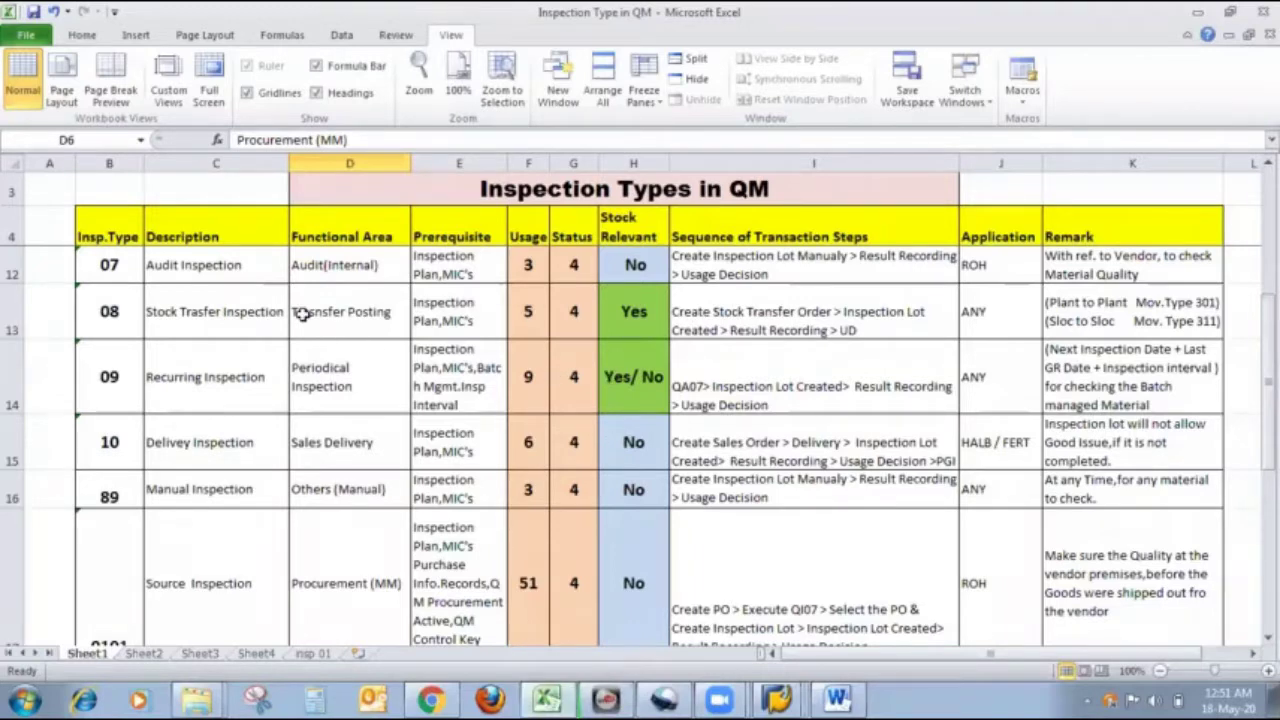
click(199, 273)
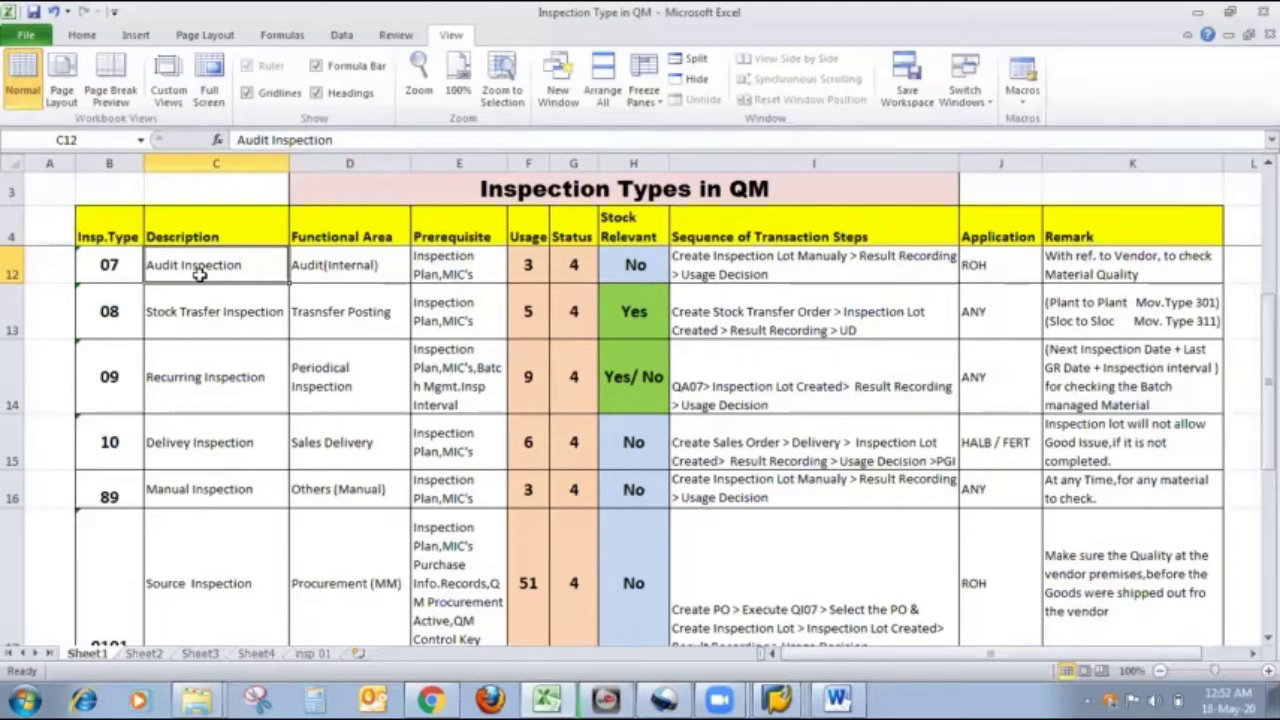
click(427, 262)
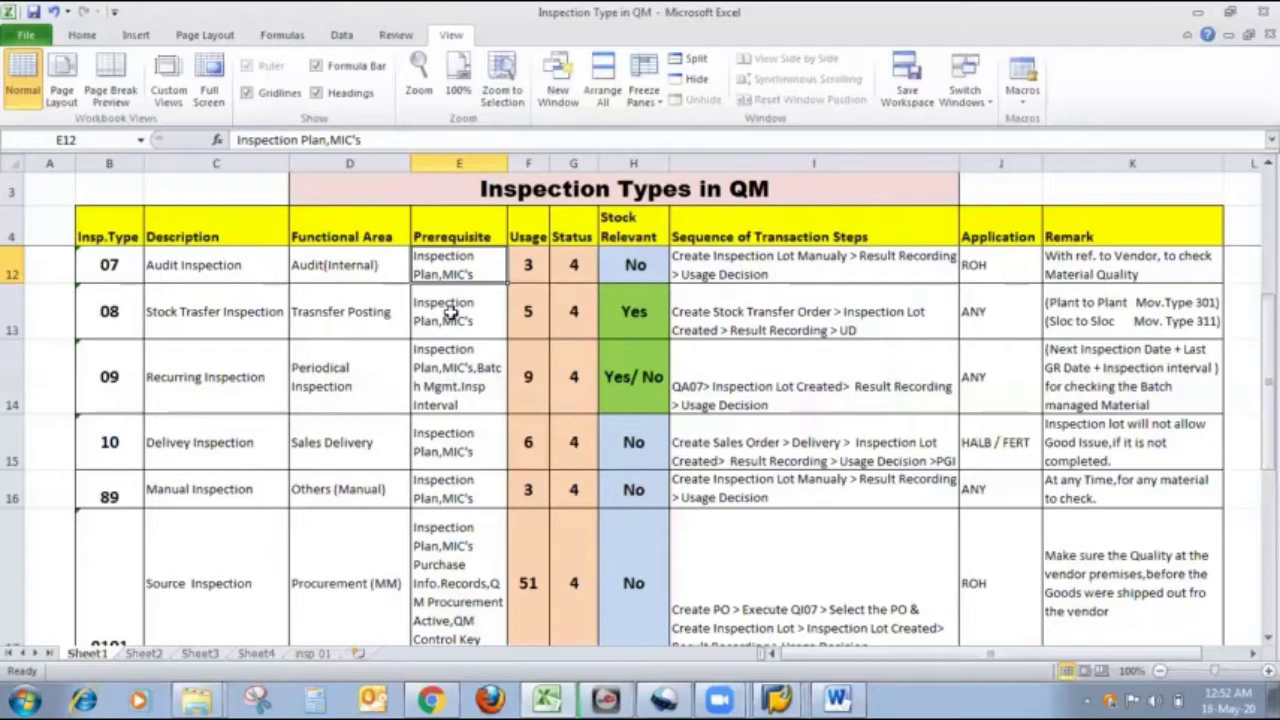
click(638, 262)
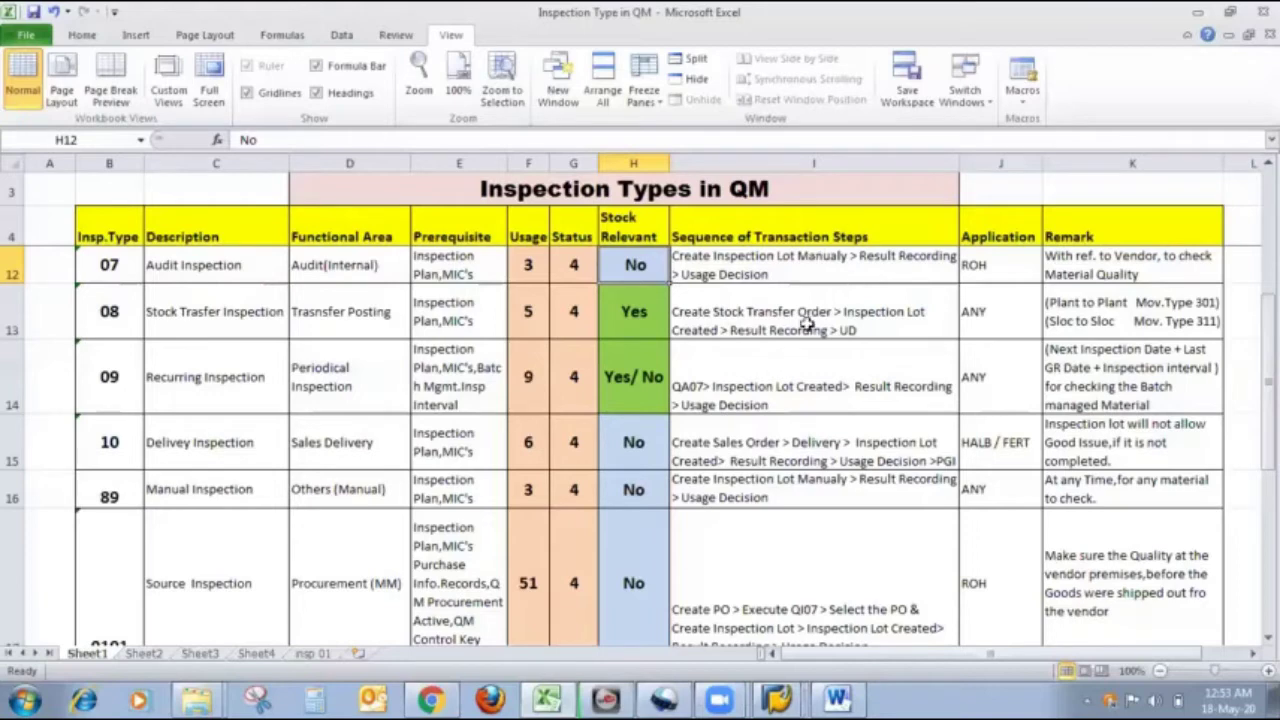
Step: Switch to a free SAP Easy Access session and start the material change transaction MM02
click(780, 698)
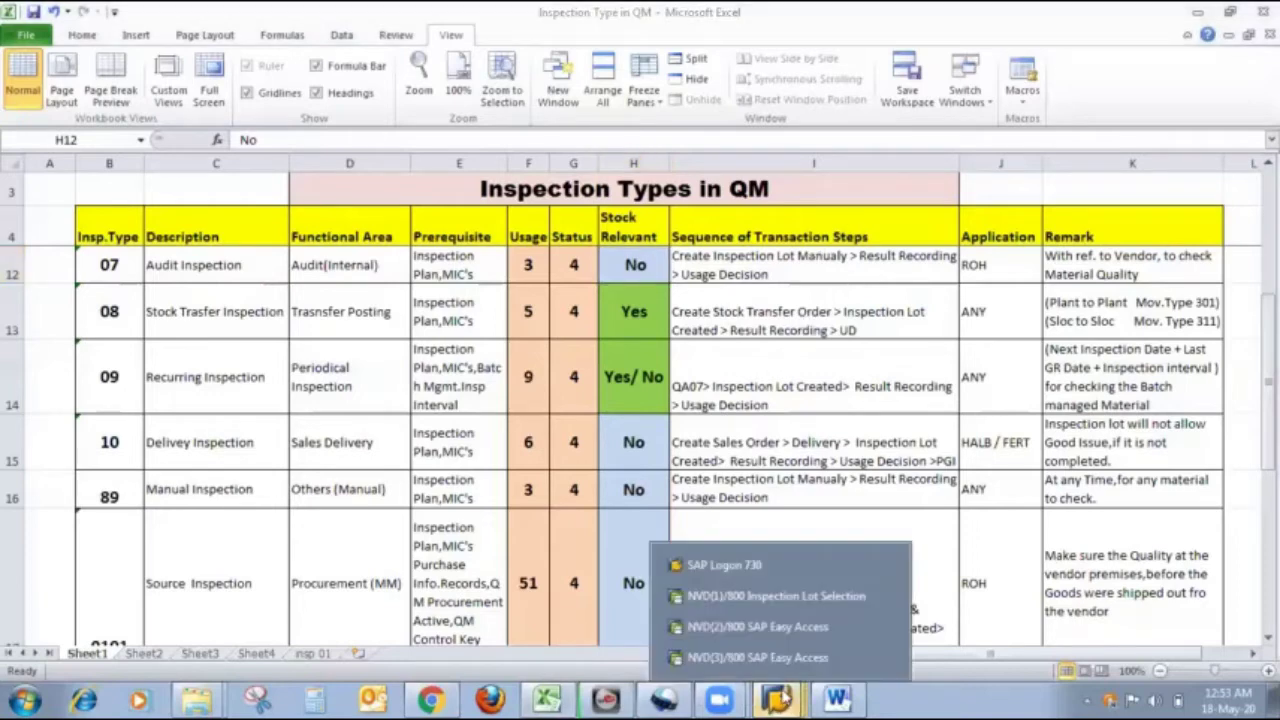
click(742, 596)
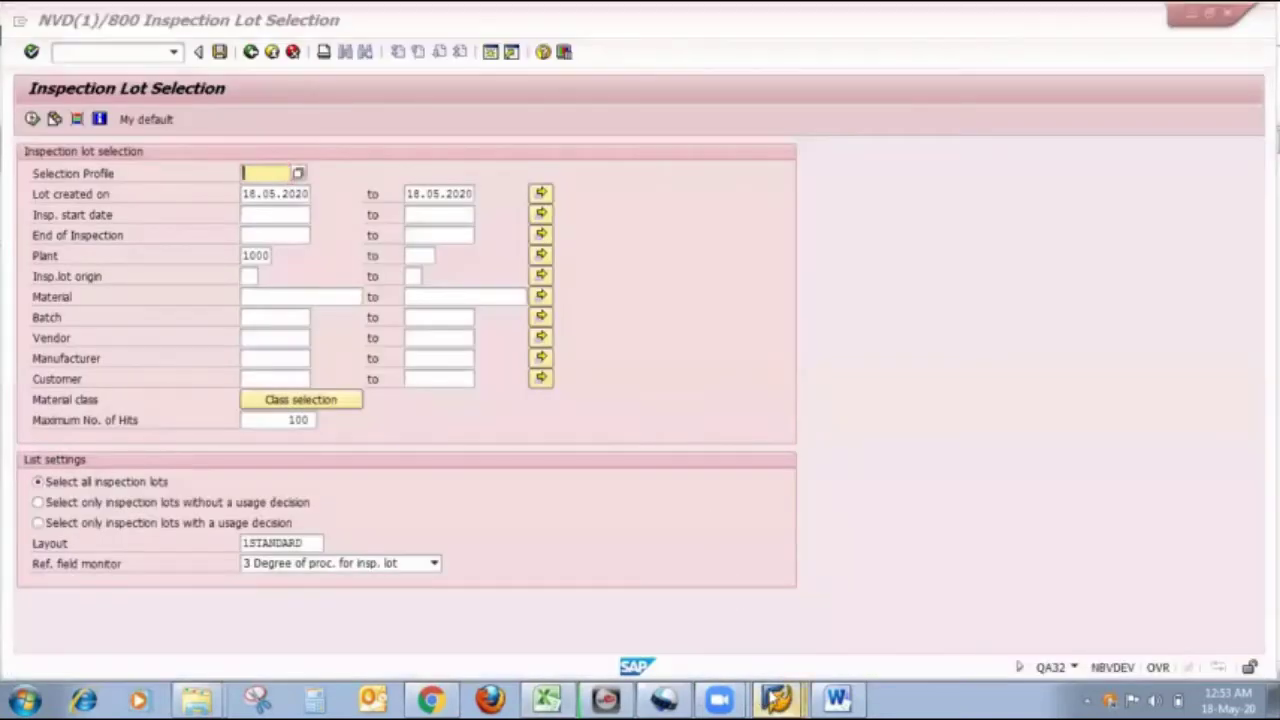
mouse_move(778, 698)
click(773, 658)
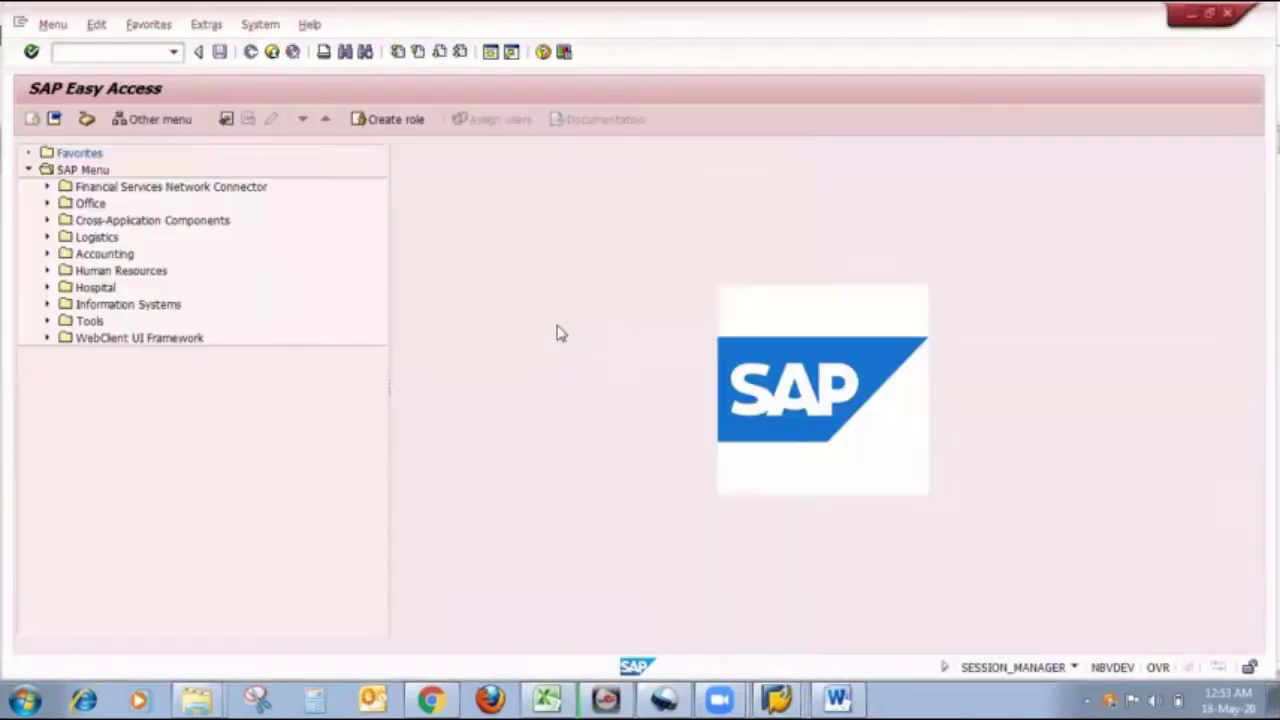
text(mm02)
key(Return)
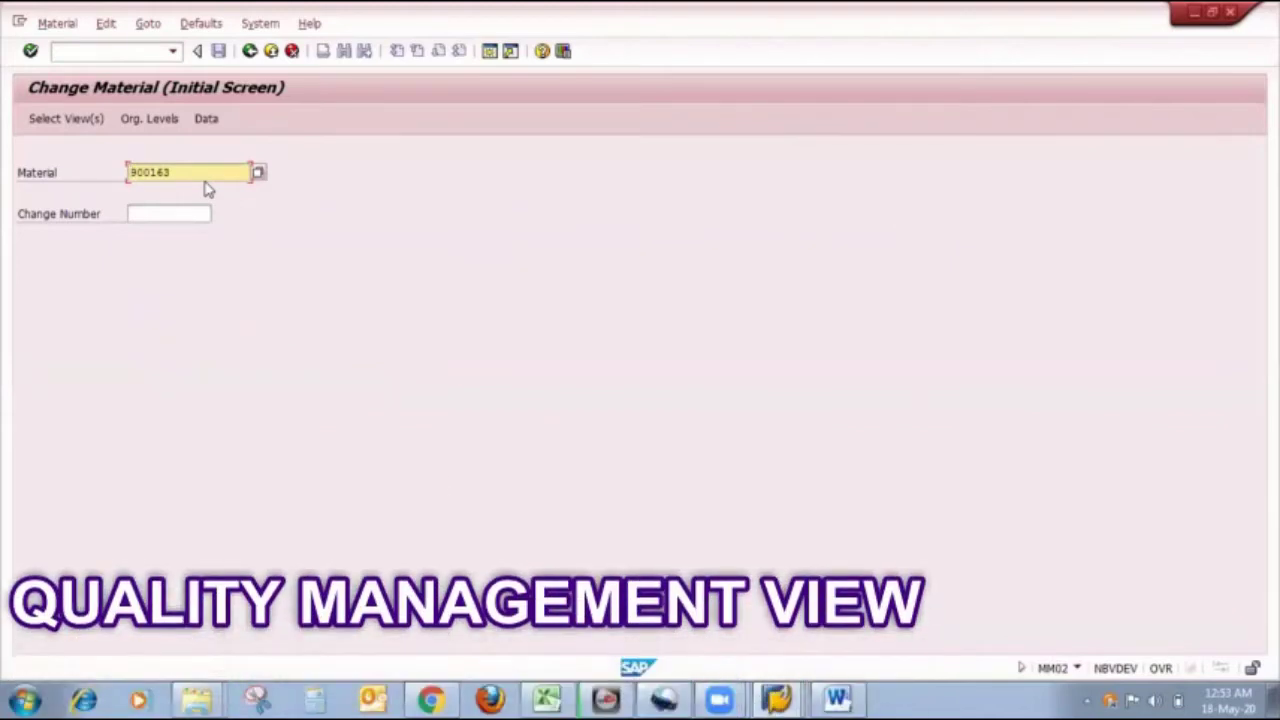
Step: Open only the Quality Management view of material 900163 for plant 1000
key(Return)
click(438, 646)
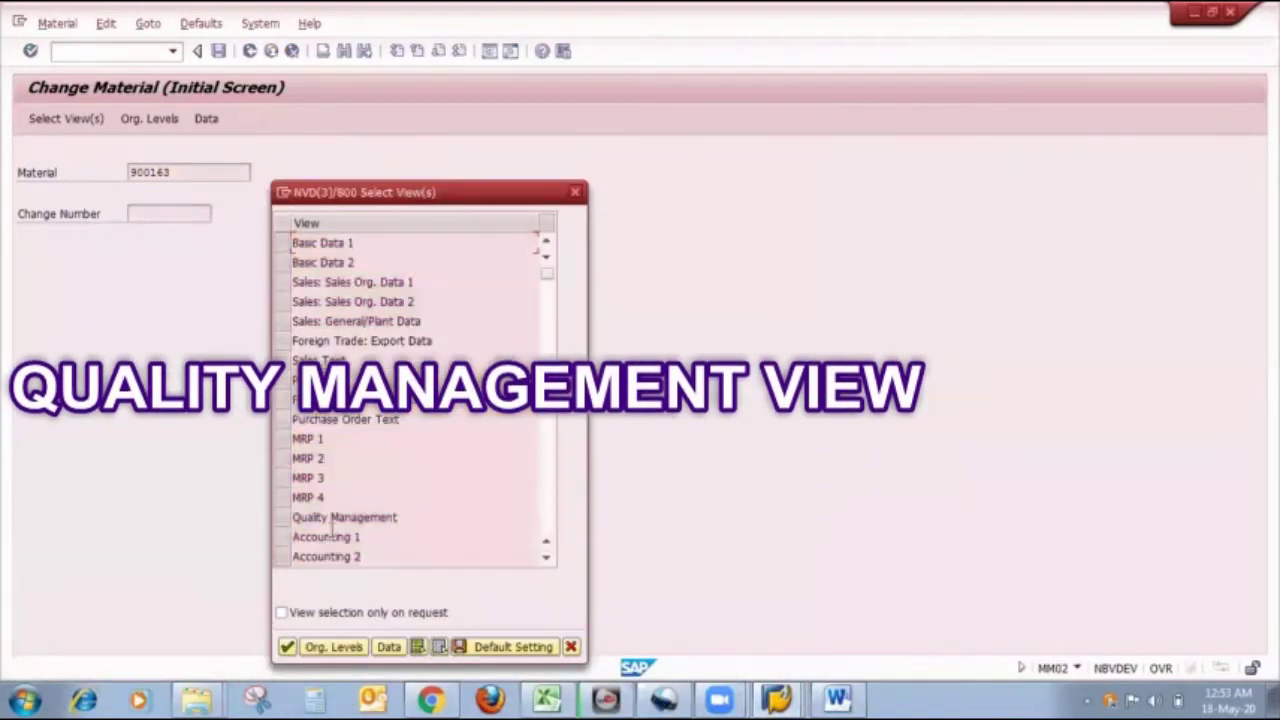
click(295, 520)
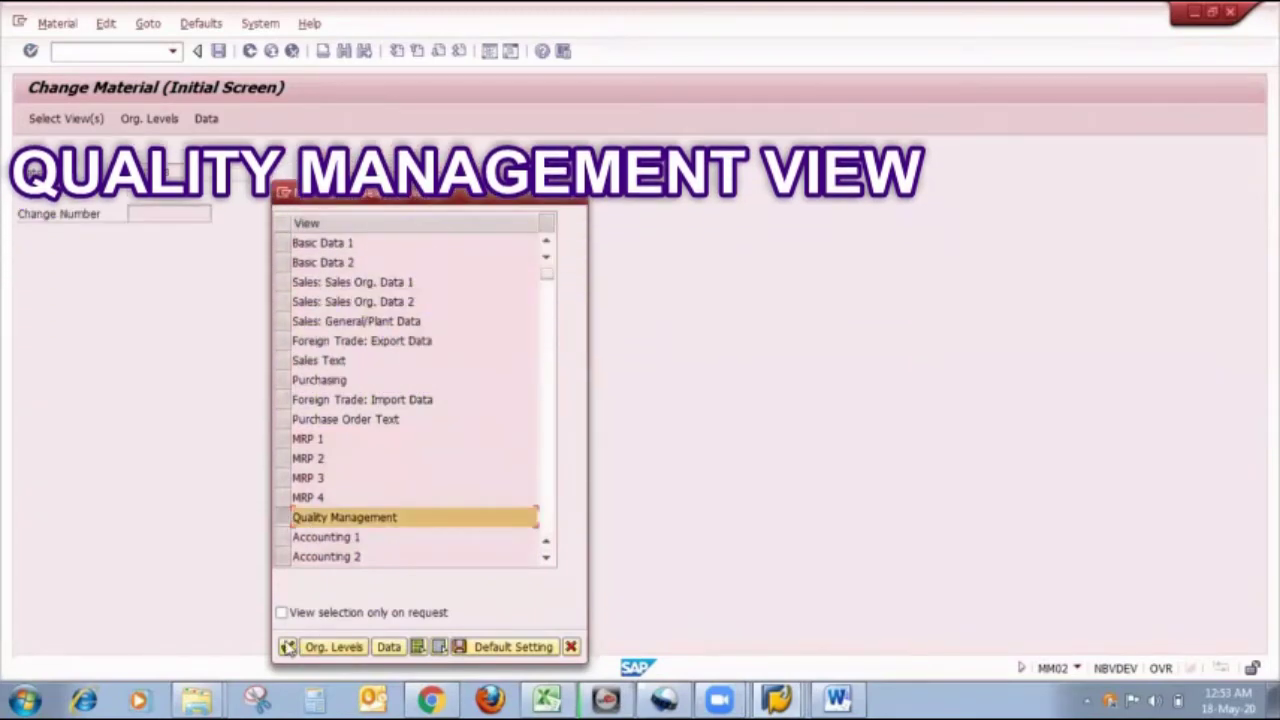
click(287, 647)
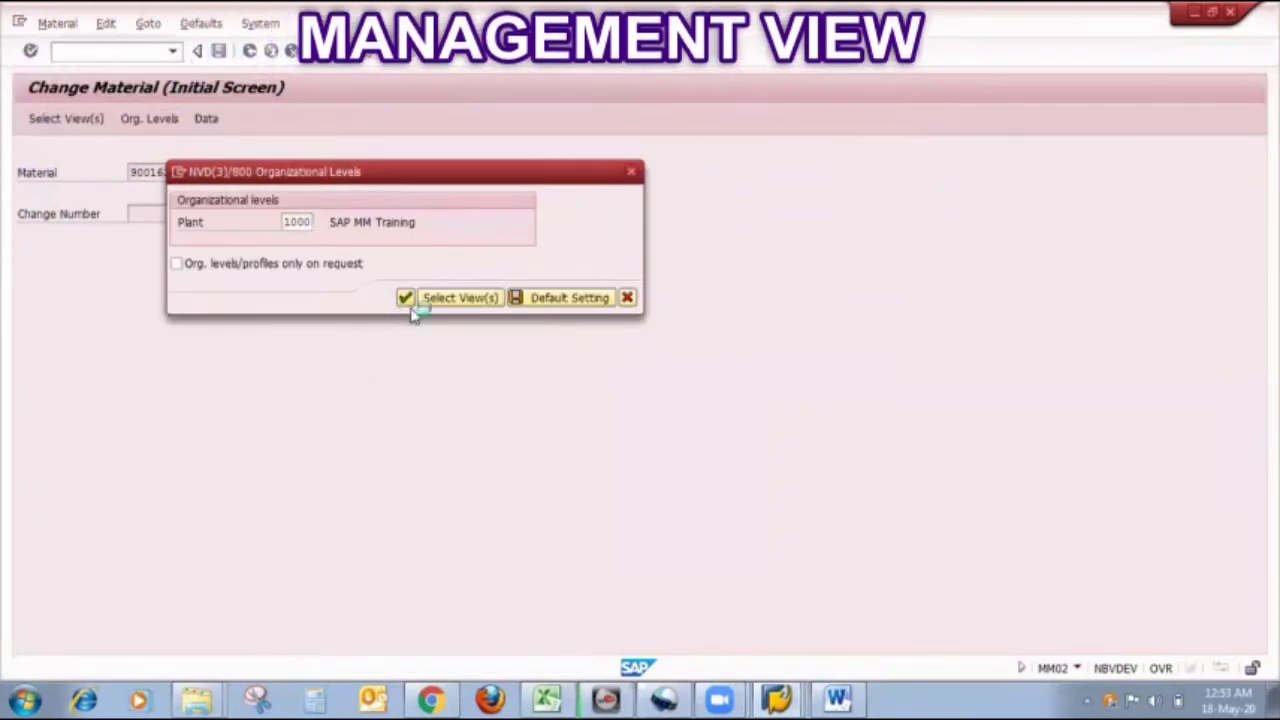
click(411, 302)
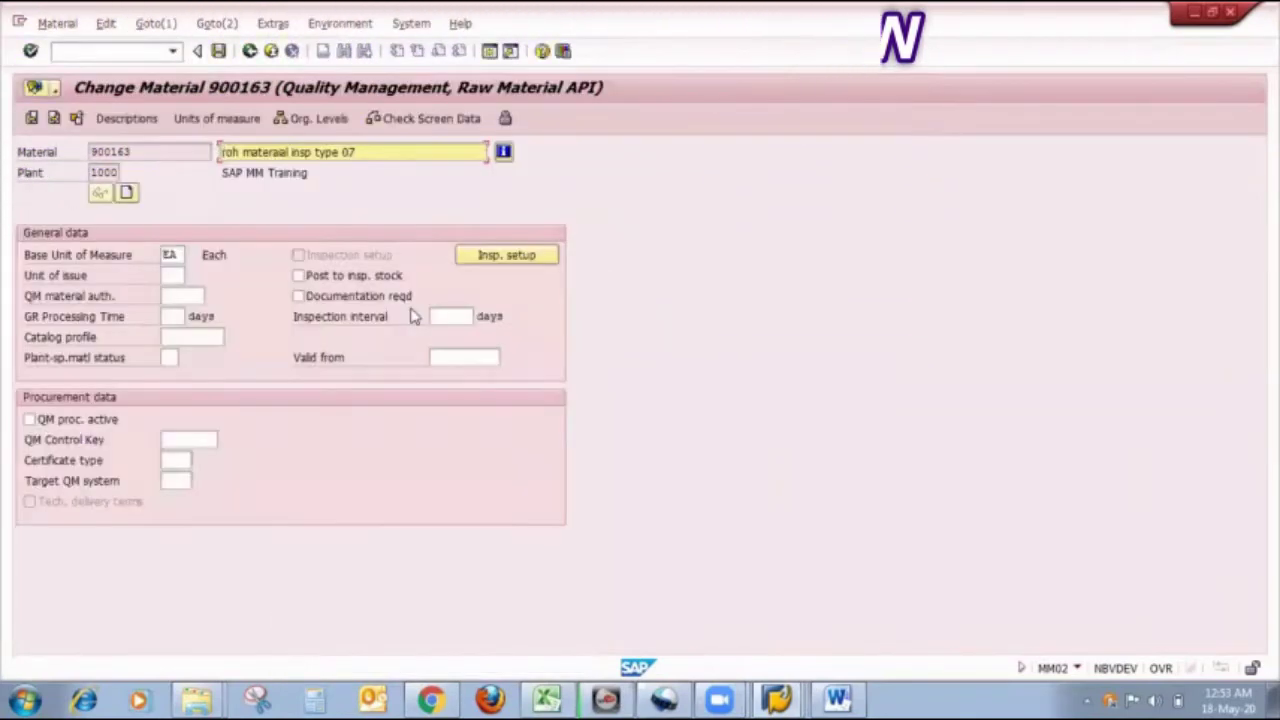
Step: Add inspection type 07 Audit Inspection to the material's inspection setup and activate it
click(484, 258)
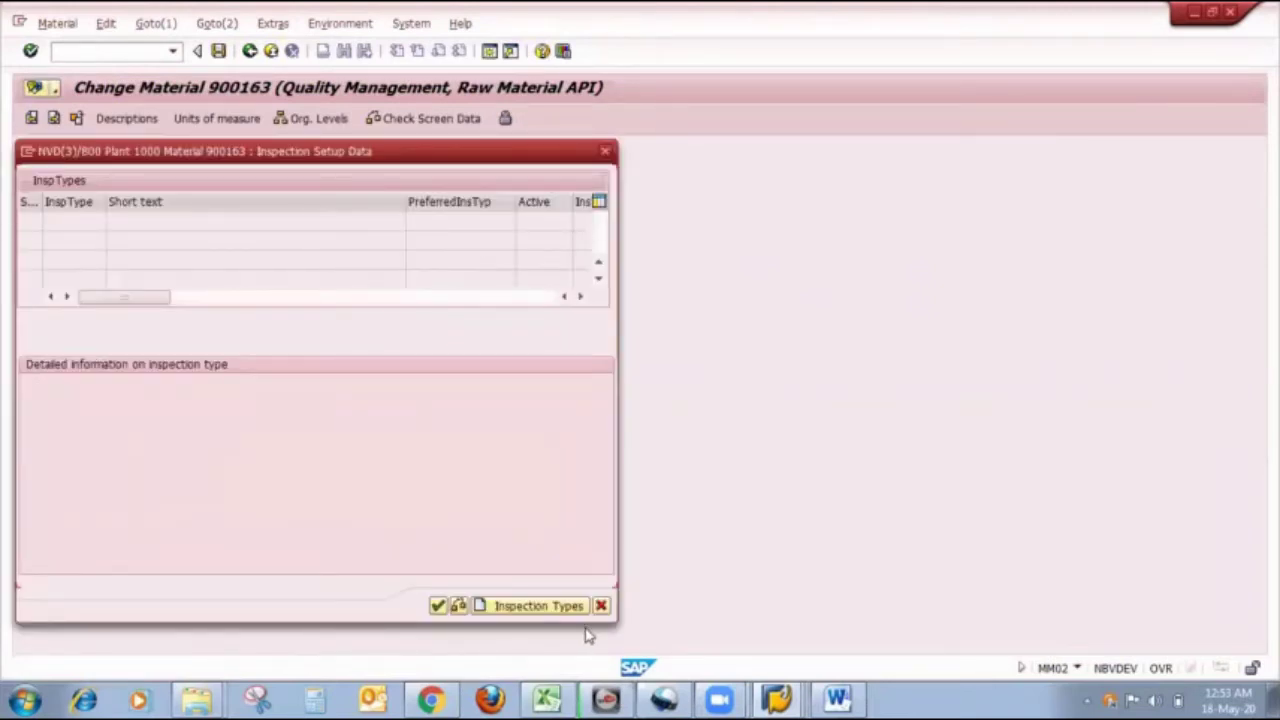
click(553, 612)
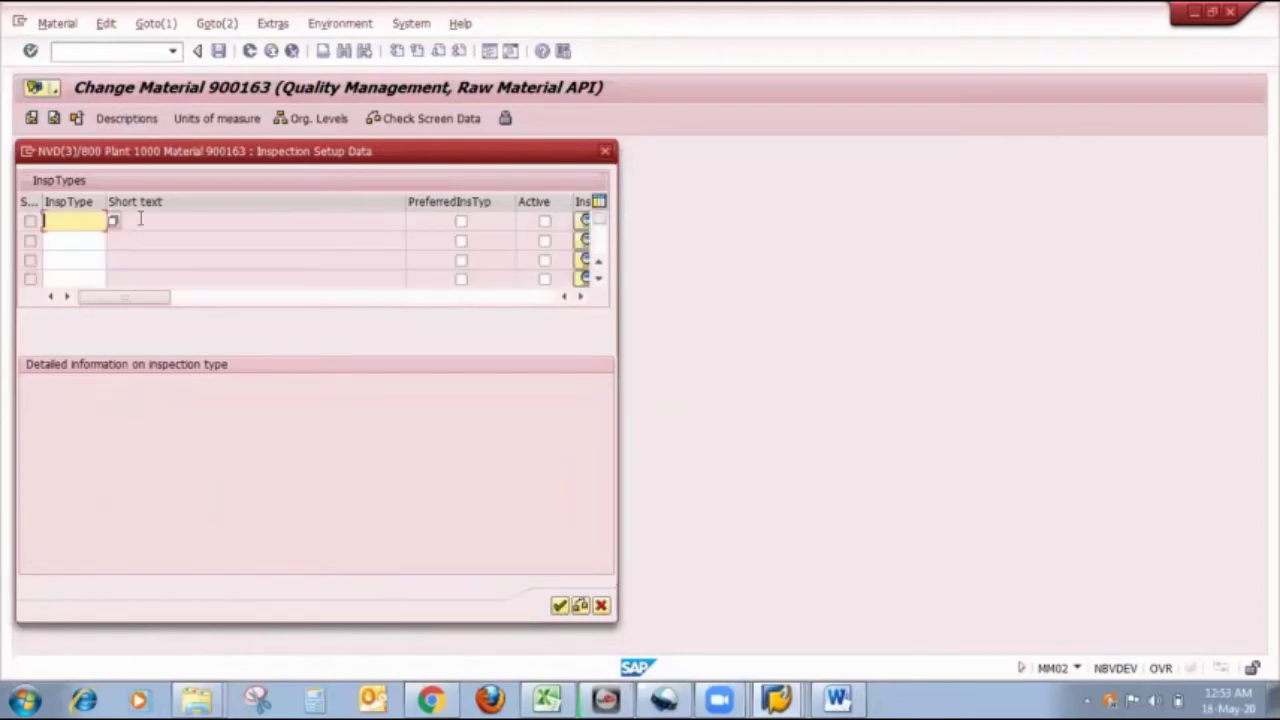
click(113, 222)
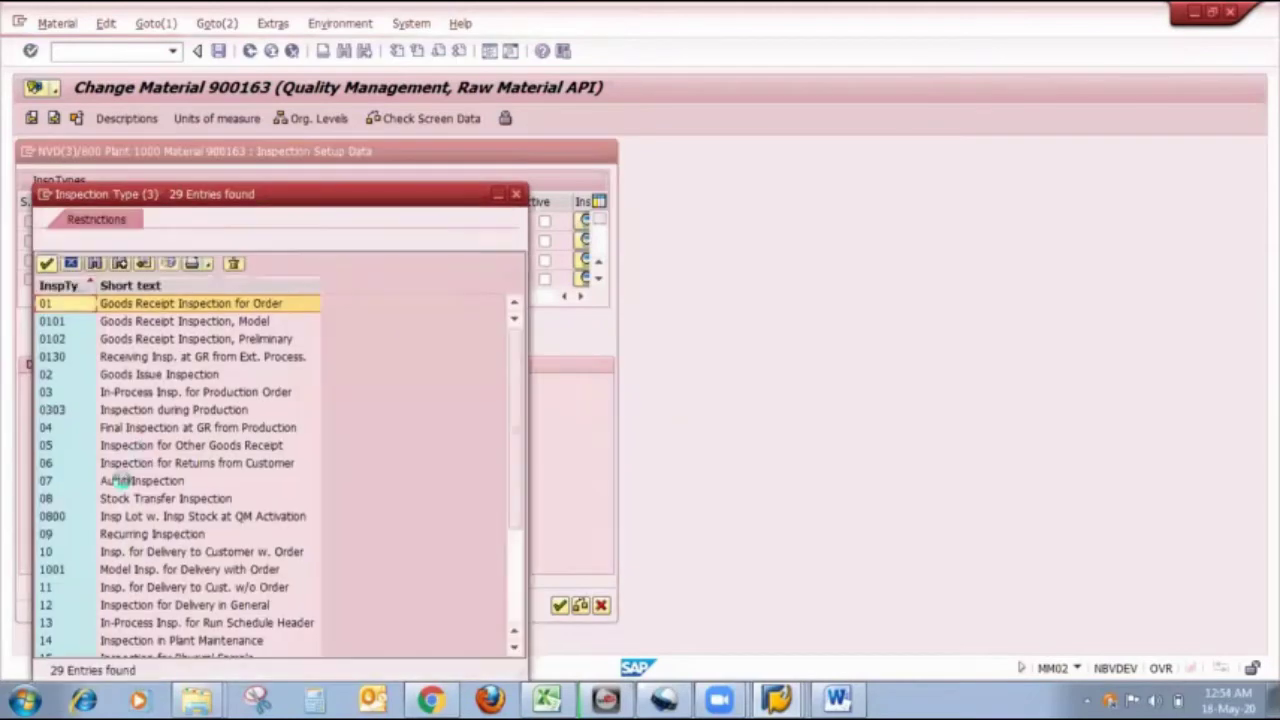
click(115, 481)
double_click(115, 481)
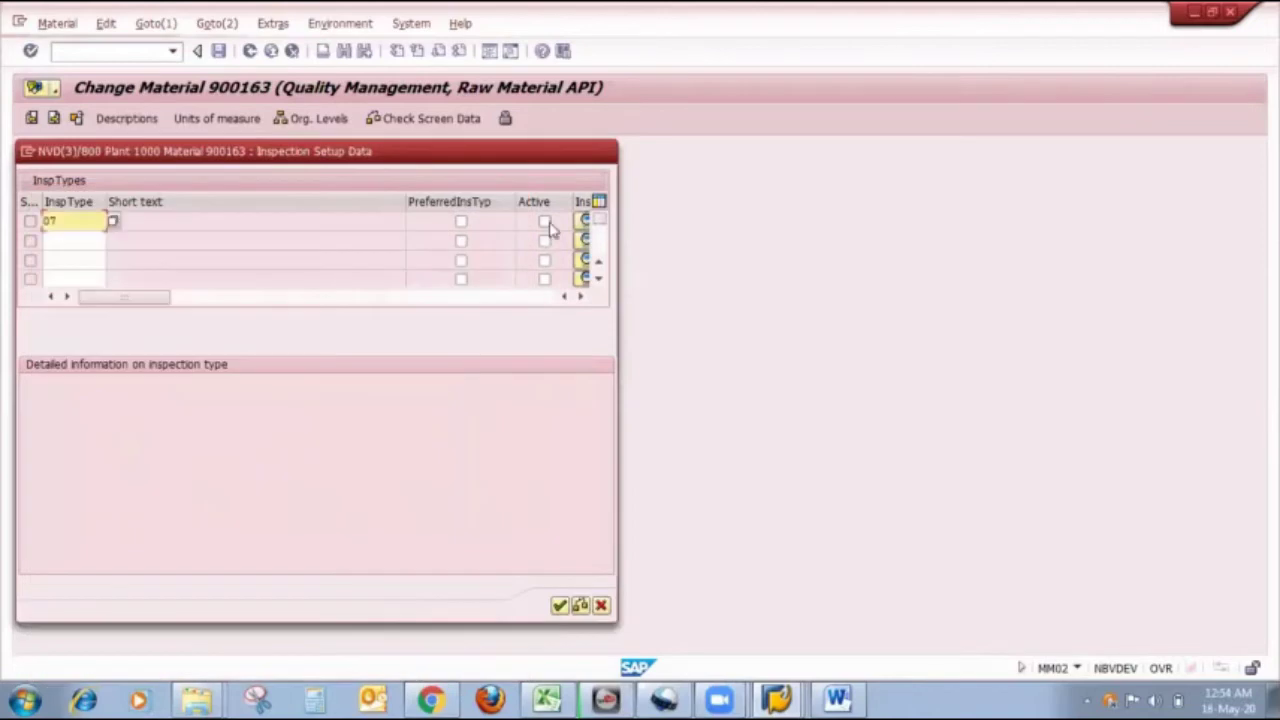
click(561, 604)
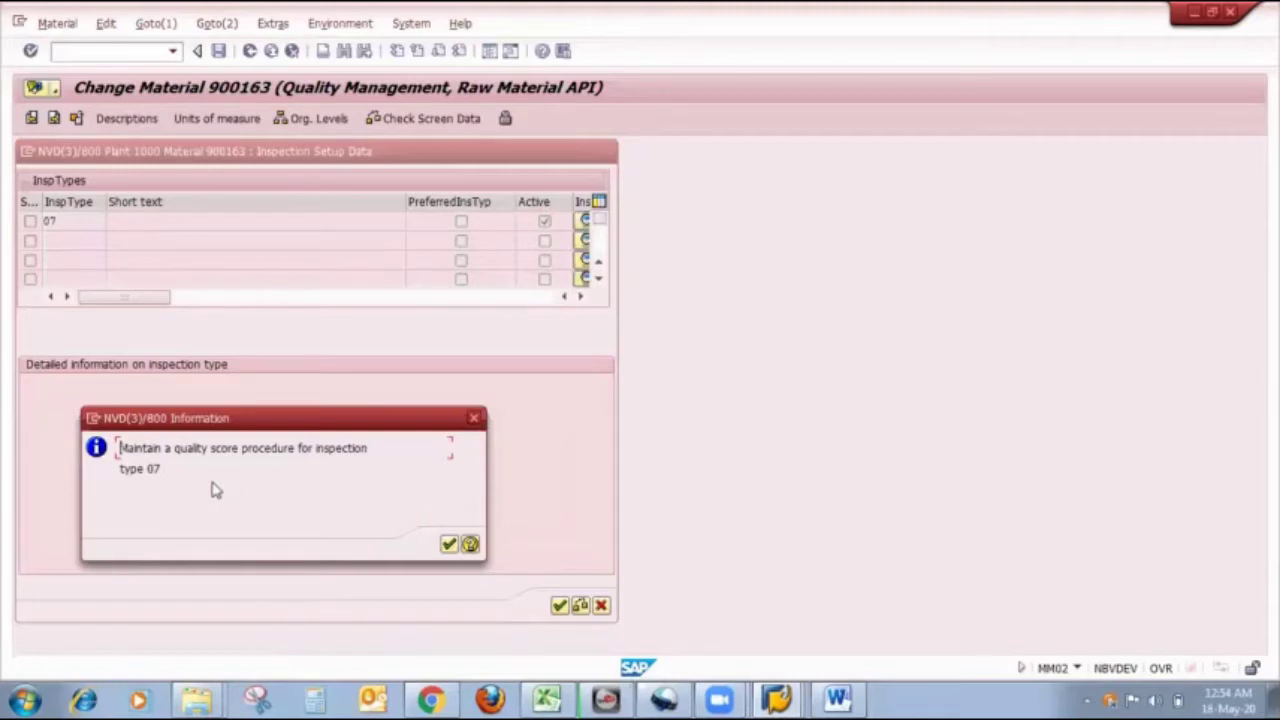
click(449, 545)
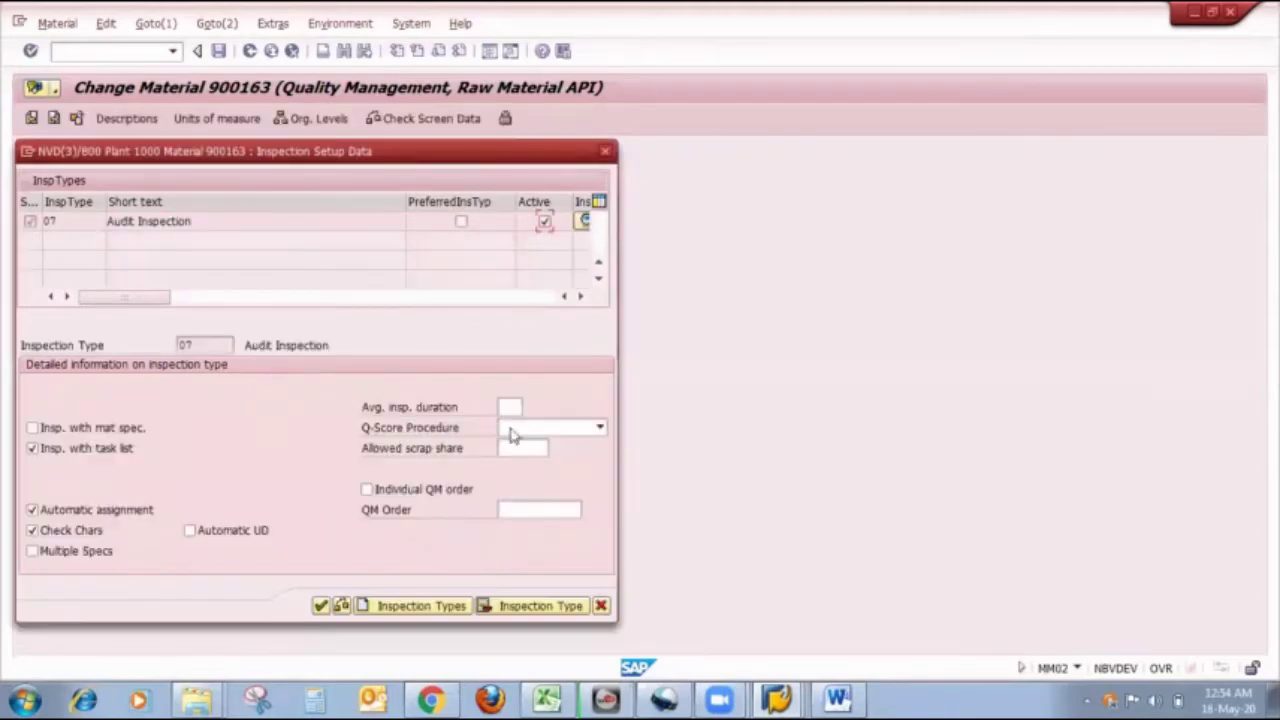
Step: Set the Q-Score Procedure to 06 Q-score from usage decision code and save the material
click(600, 427)
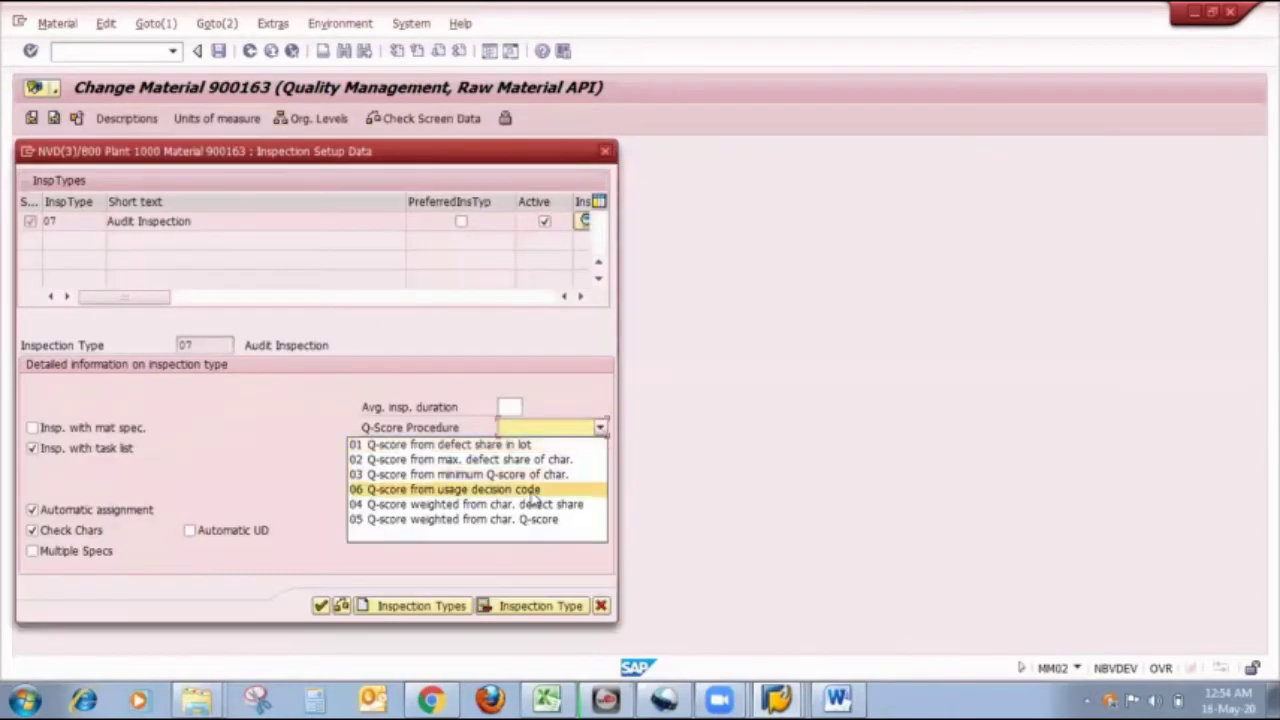
click(476, 490)
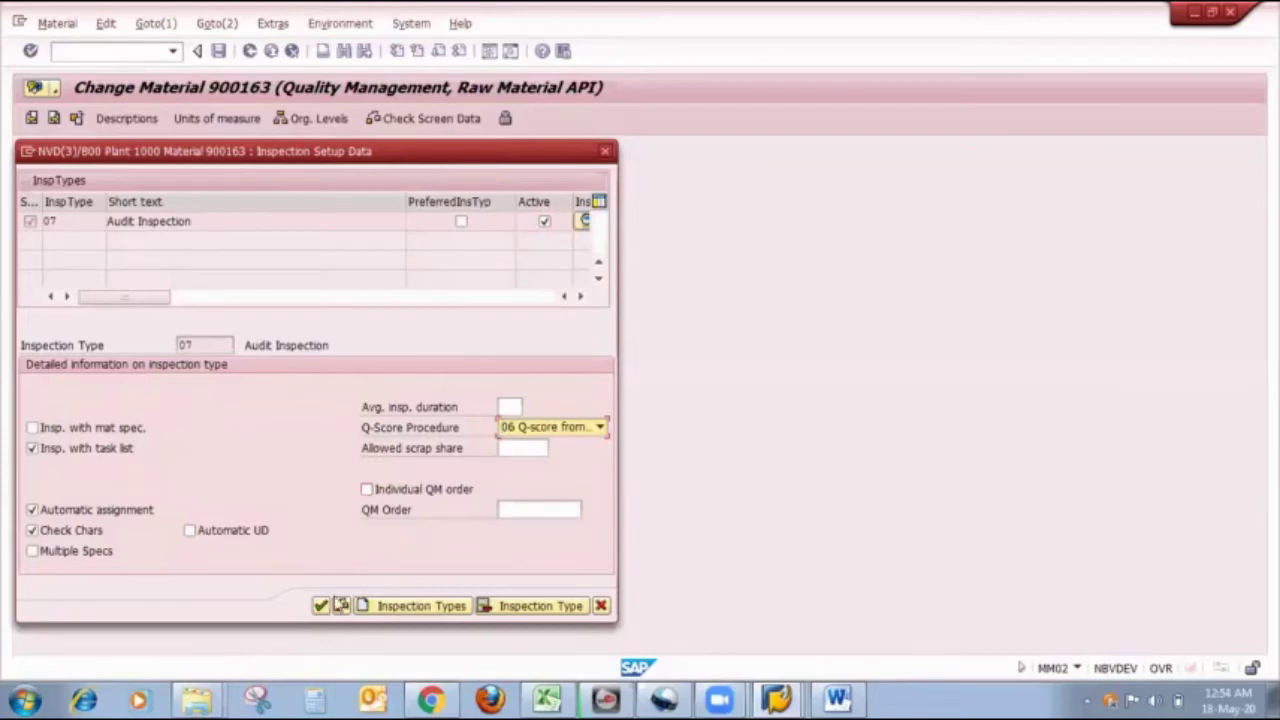
click(320, 606)
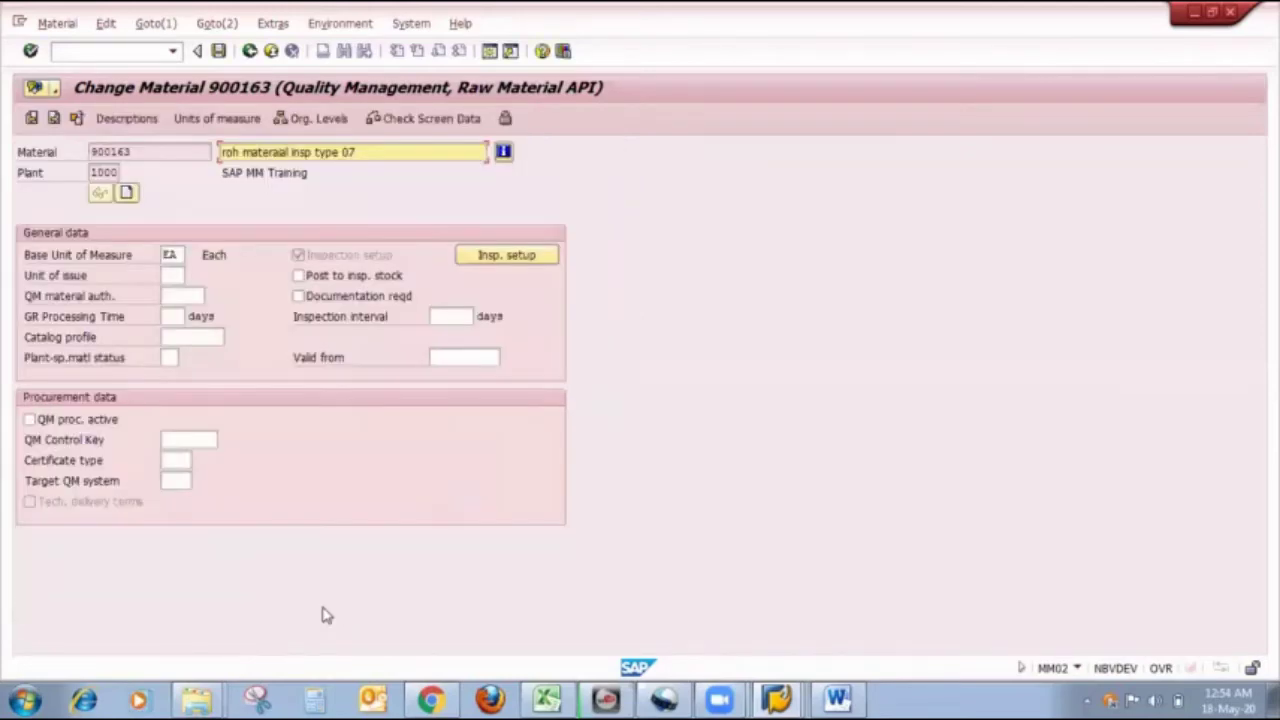
click(220, 52)
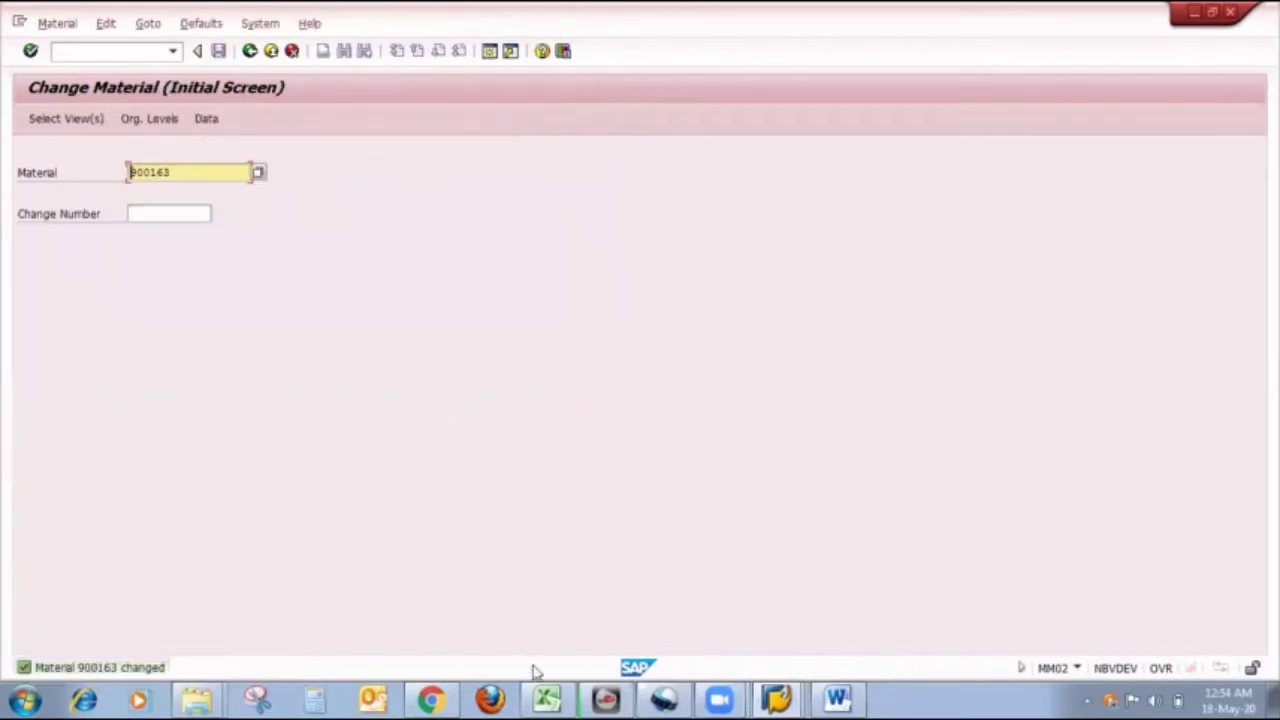
Step: Check the type 07 row in the Excel sheet, and start transaction QP01 in the other SAP Easy Access session
click(547, 698)
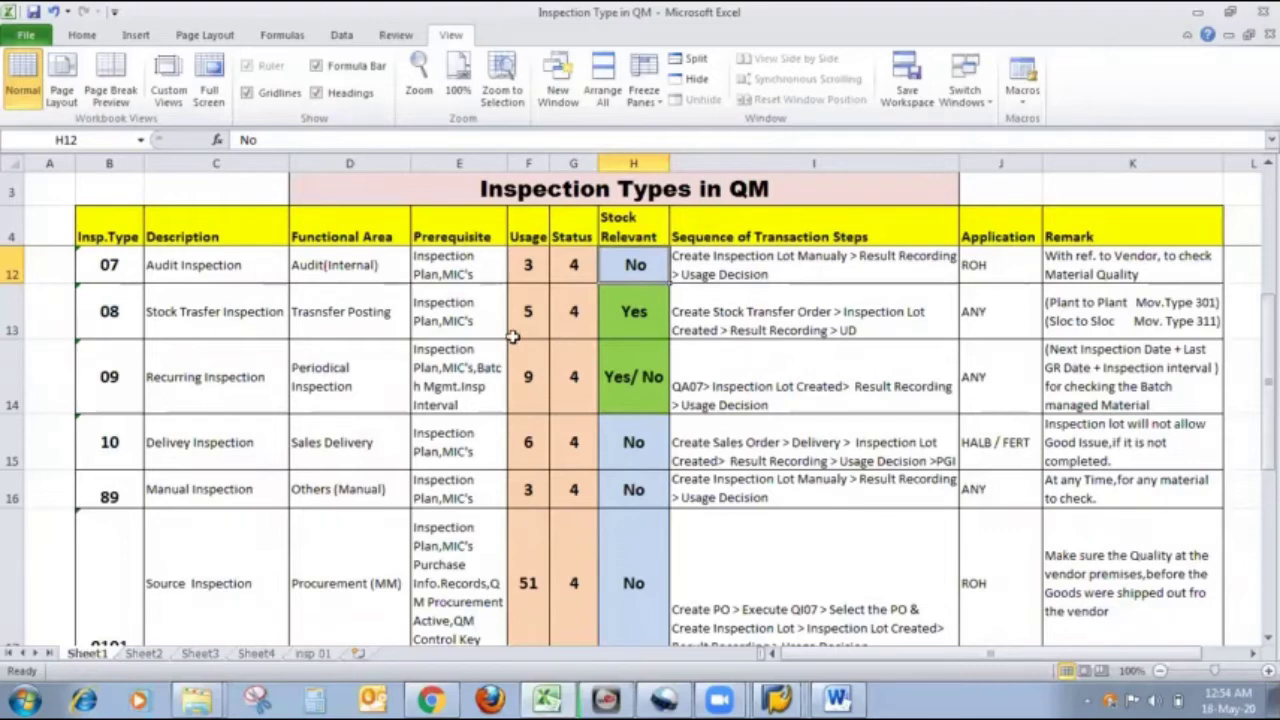
click(779, 698)
click(754, 628)
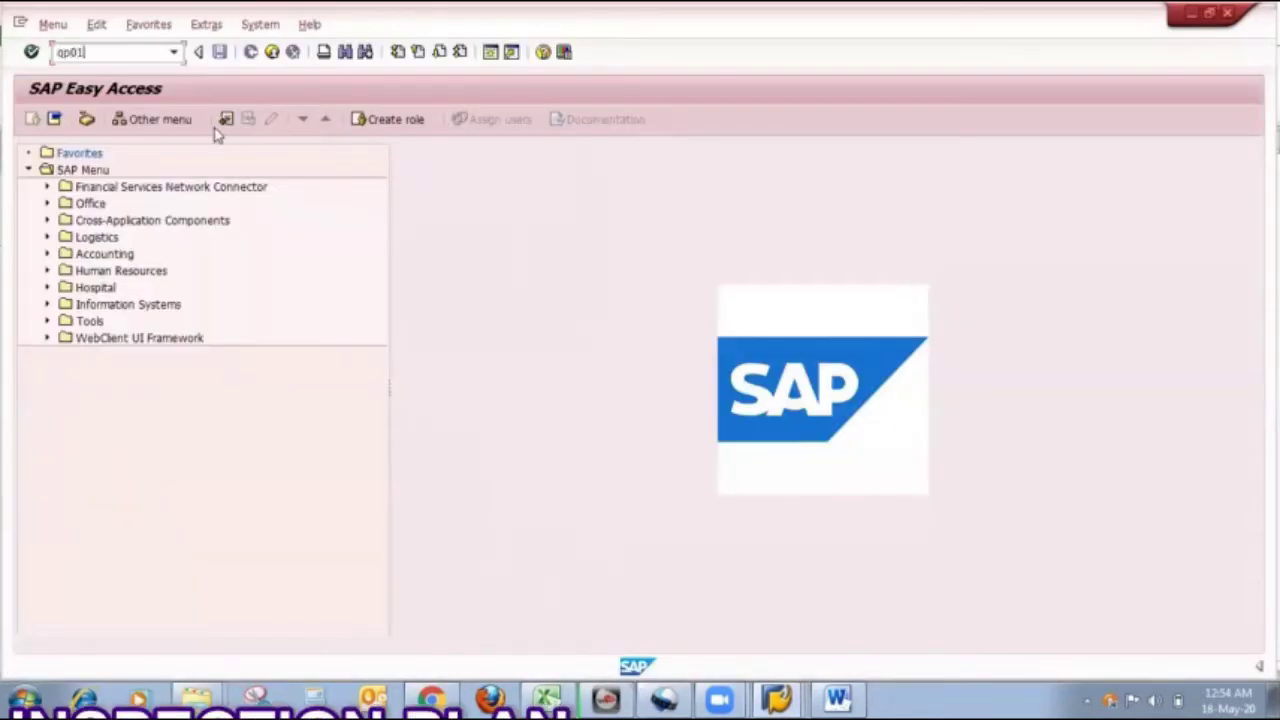
key(Return)
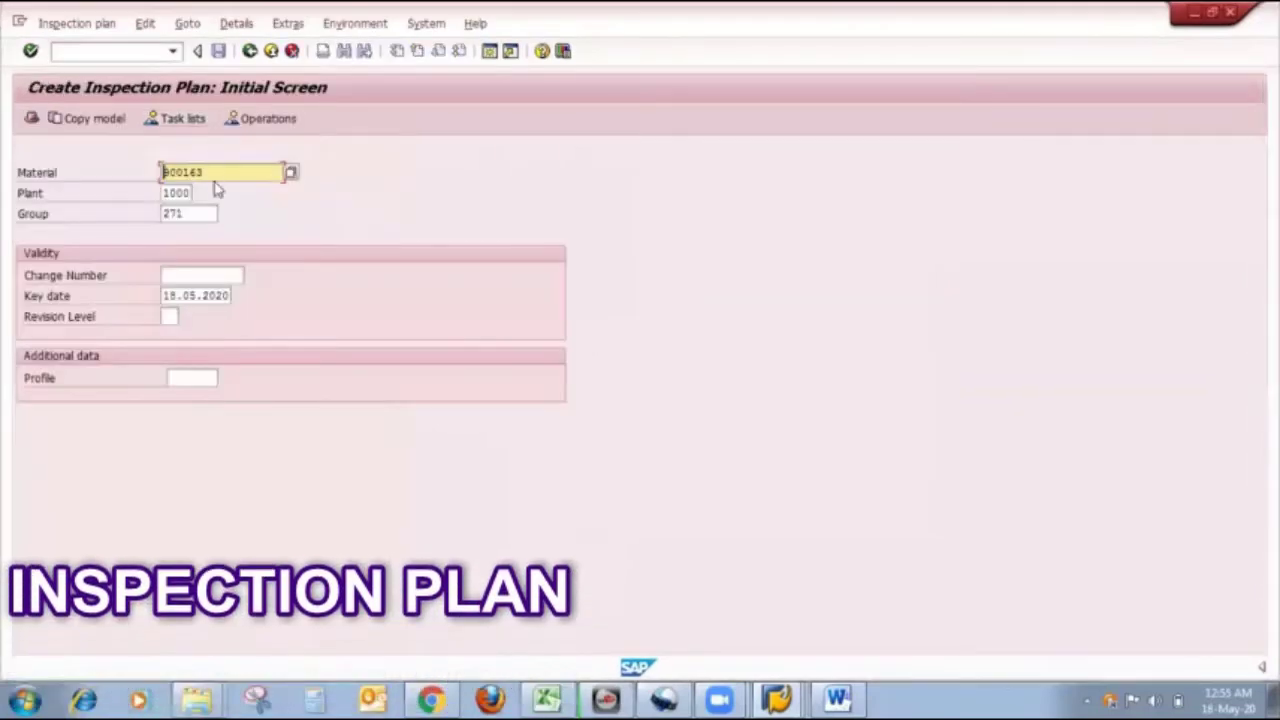
Step: Clear the prefilled group and open the header of a new inspection plan for material 900163 in plant 1000
click(193, 214)
key(BackSpace)
key(BackSpace)
key(BackSpace)
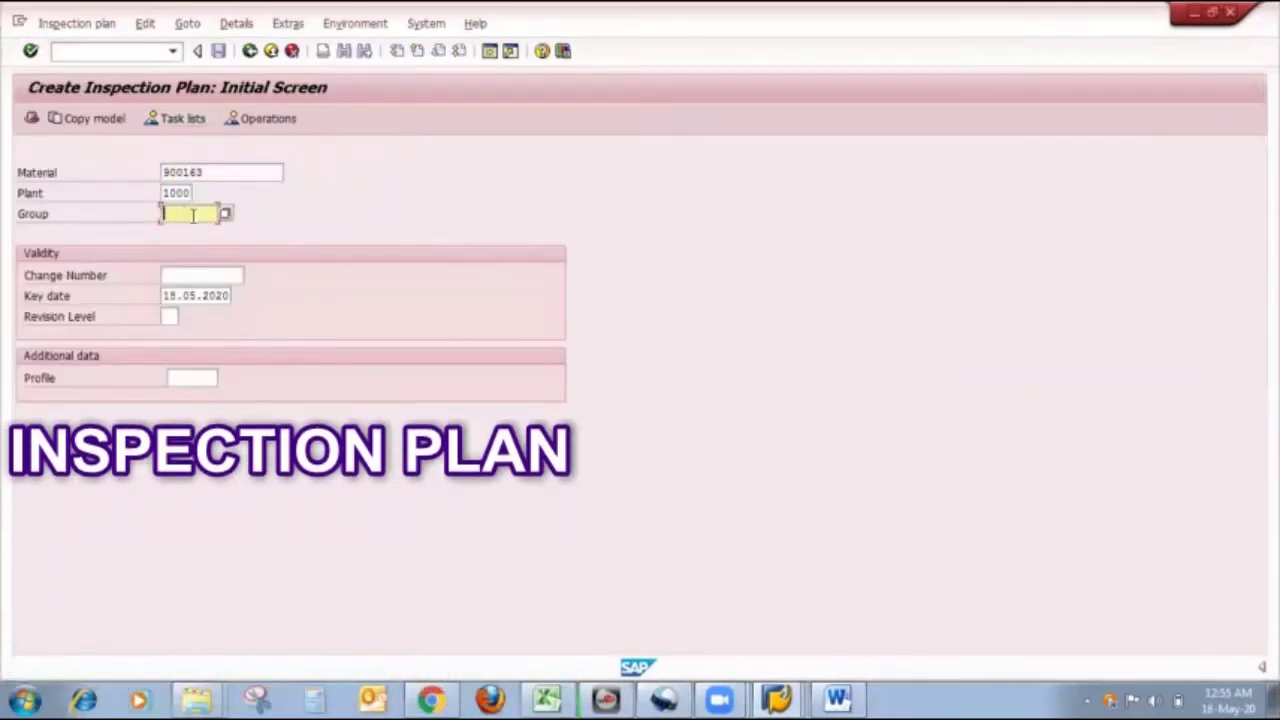
key(Return)
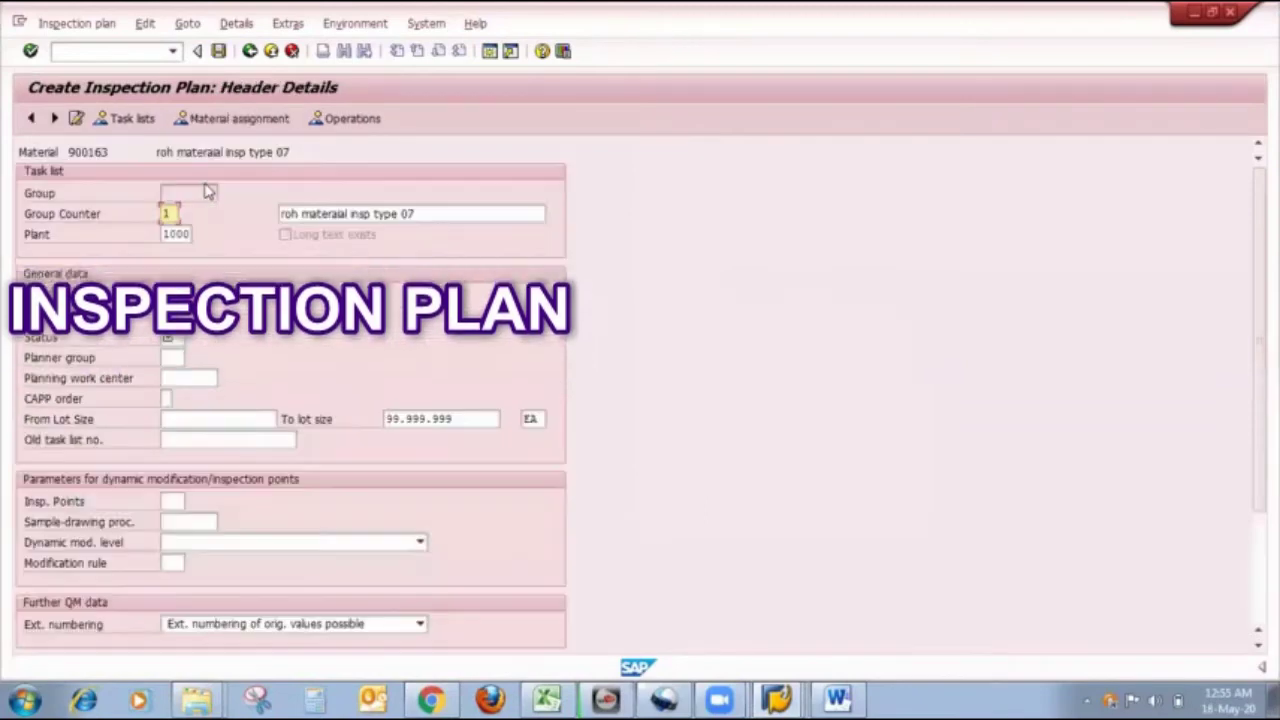
Step: Set the inspection plan header's usage to 3 Universal and its status to 4 Released (general)
click(188, 316)
text(5)
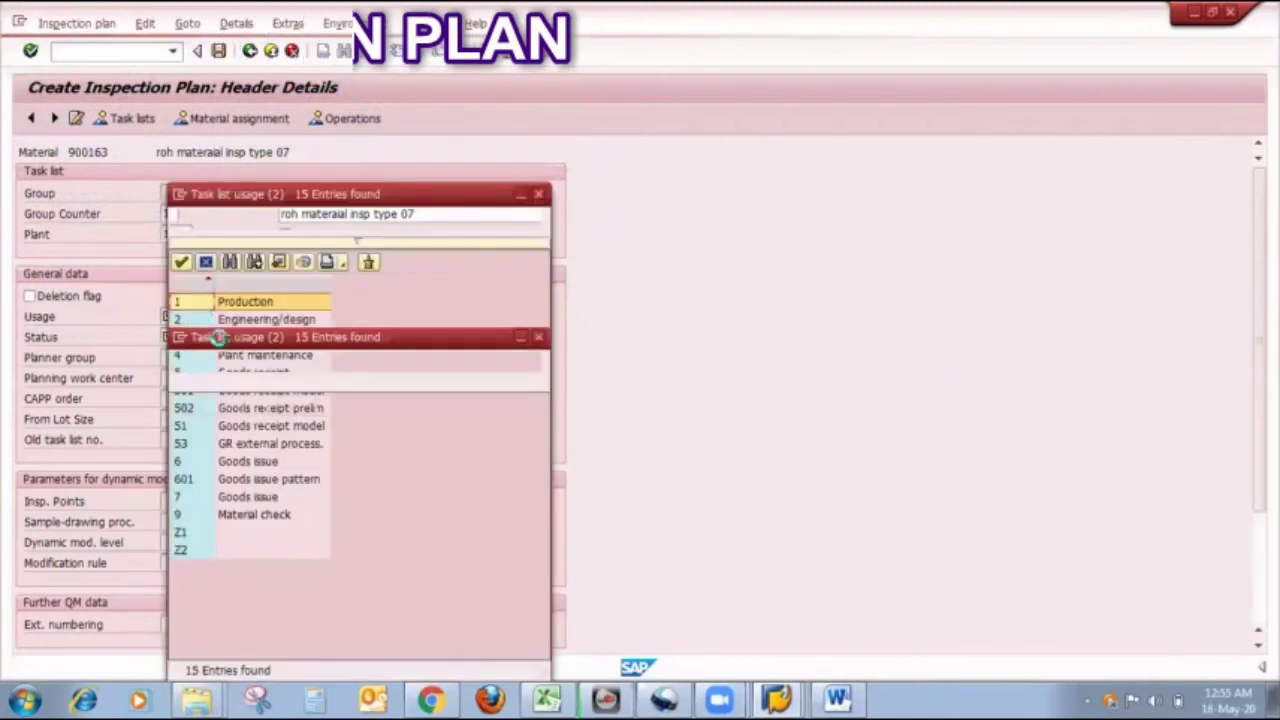
double_click(237, 340)
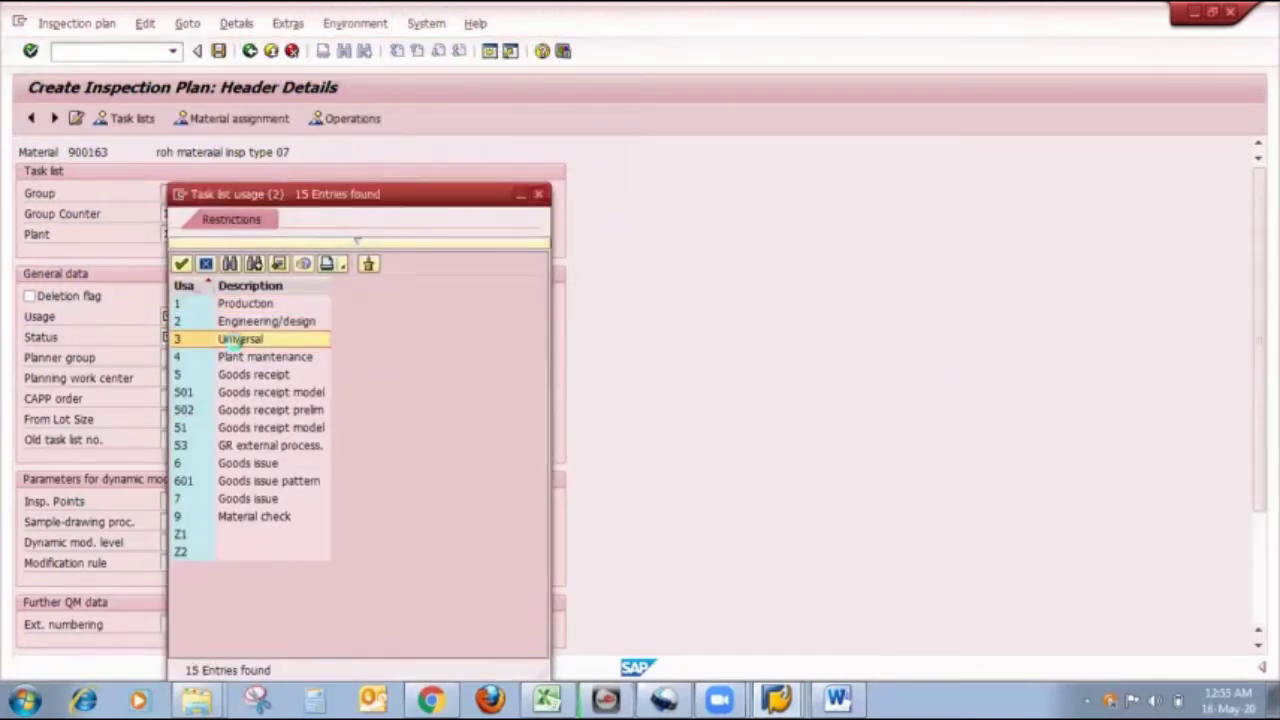
click(170, 337)
text(4)
key(Return)
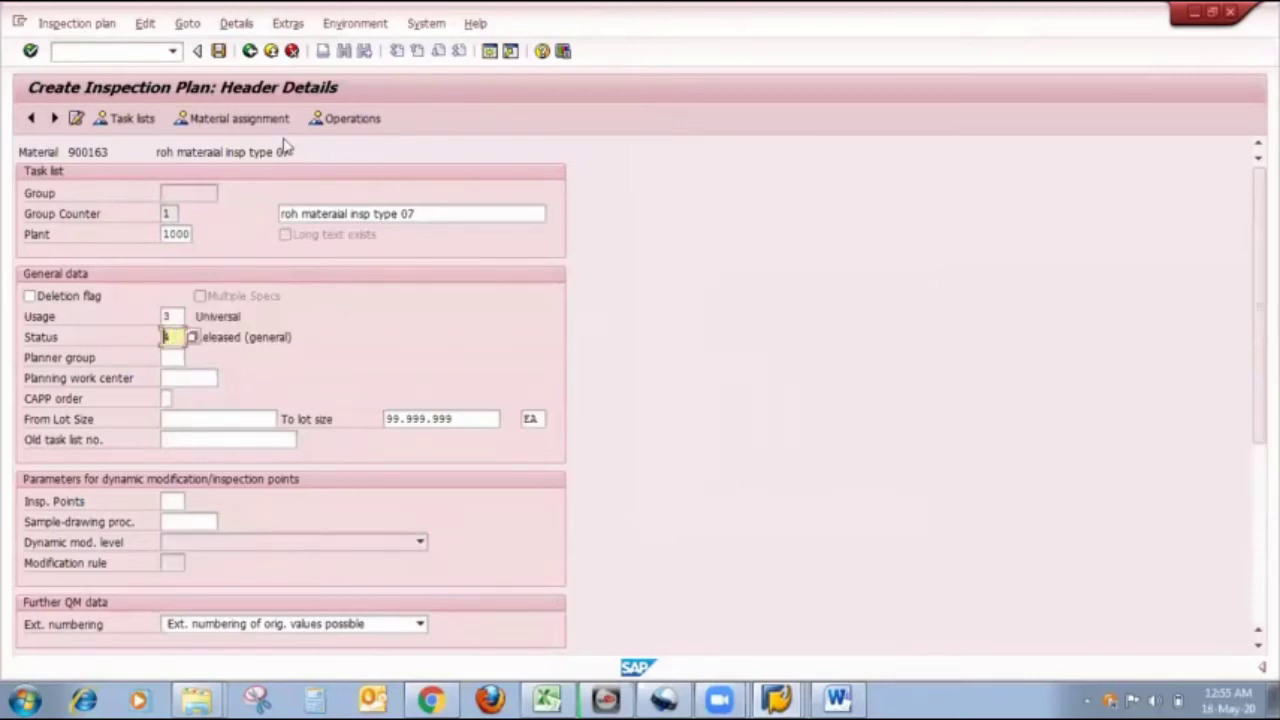
Step: In the plan's operation overview, assign control key QM01 to operation 0010 and select that operation
click(320, 119)
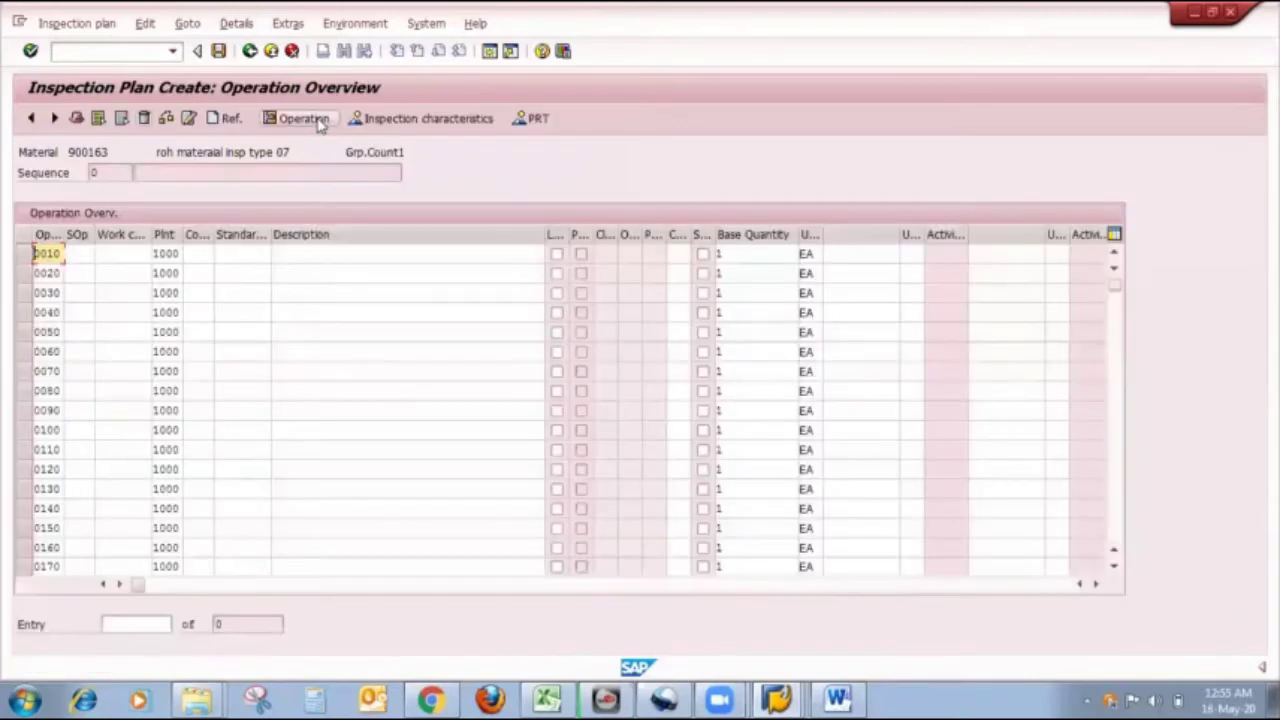
drag(213, 238, 262, 238)
click(240, 254)
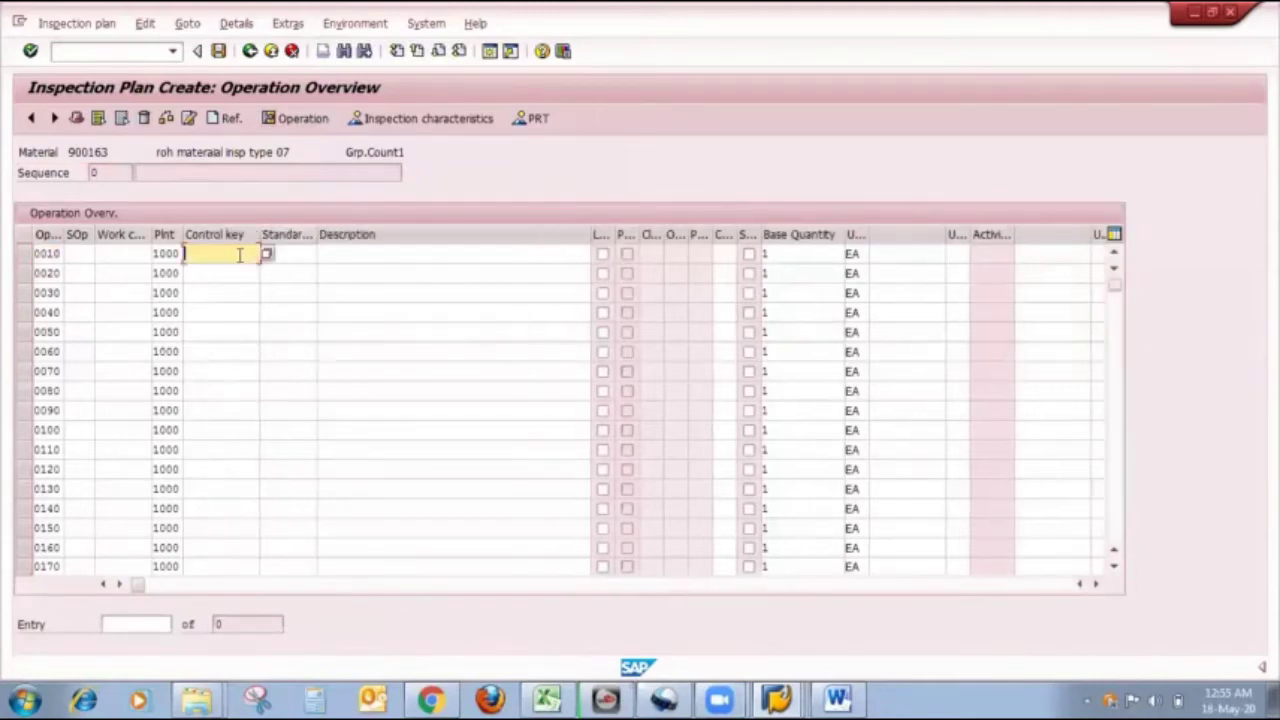
key(F4)
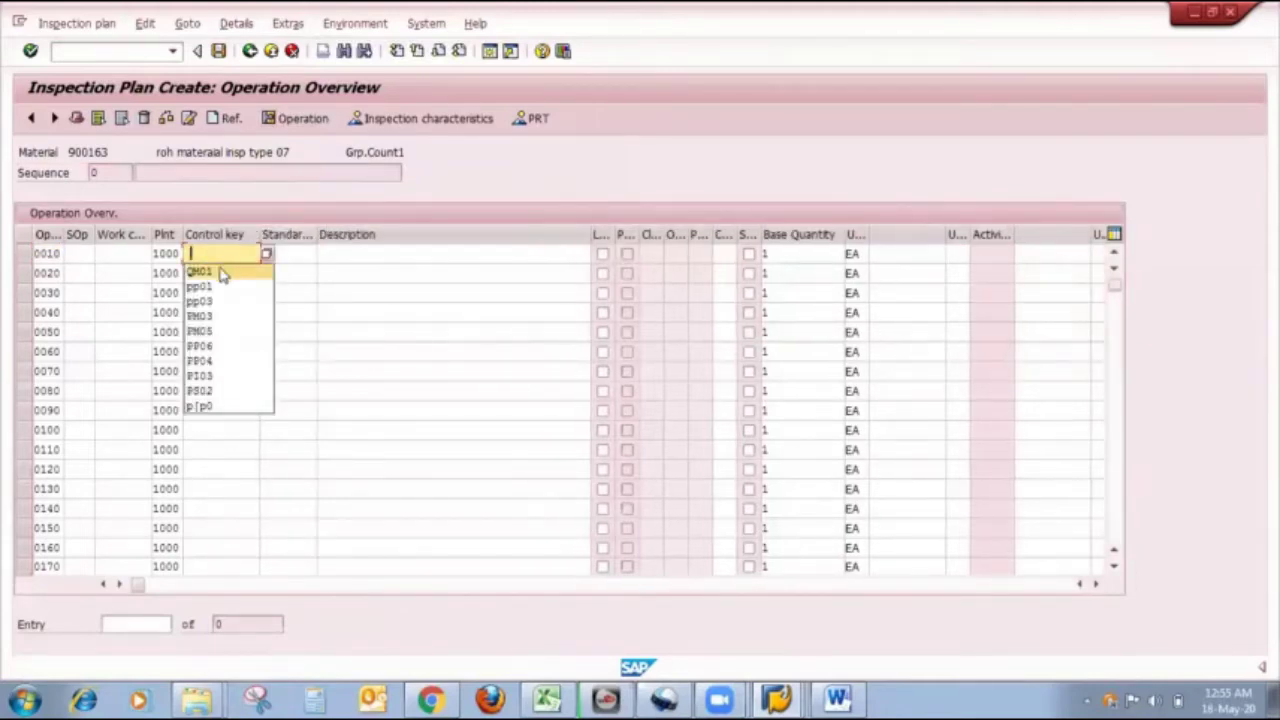
click(222, 276)
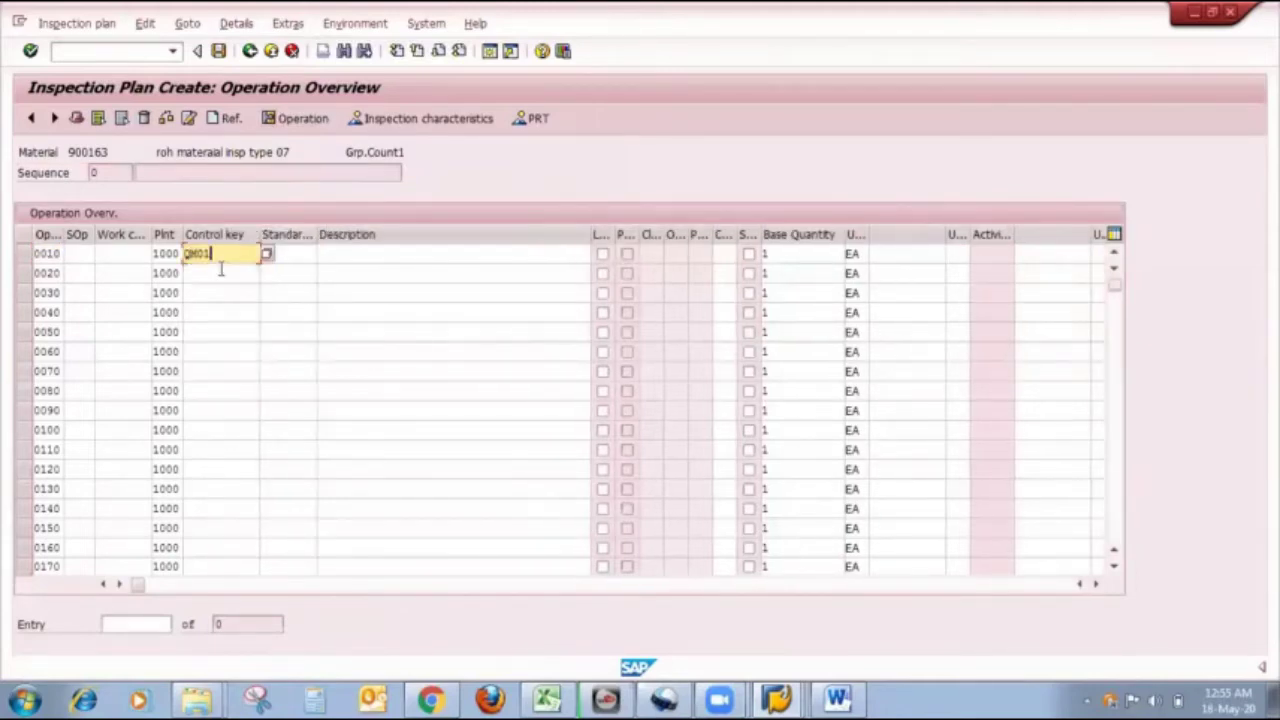
click(24, 256)
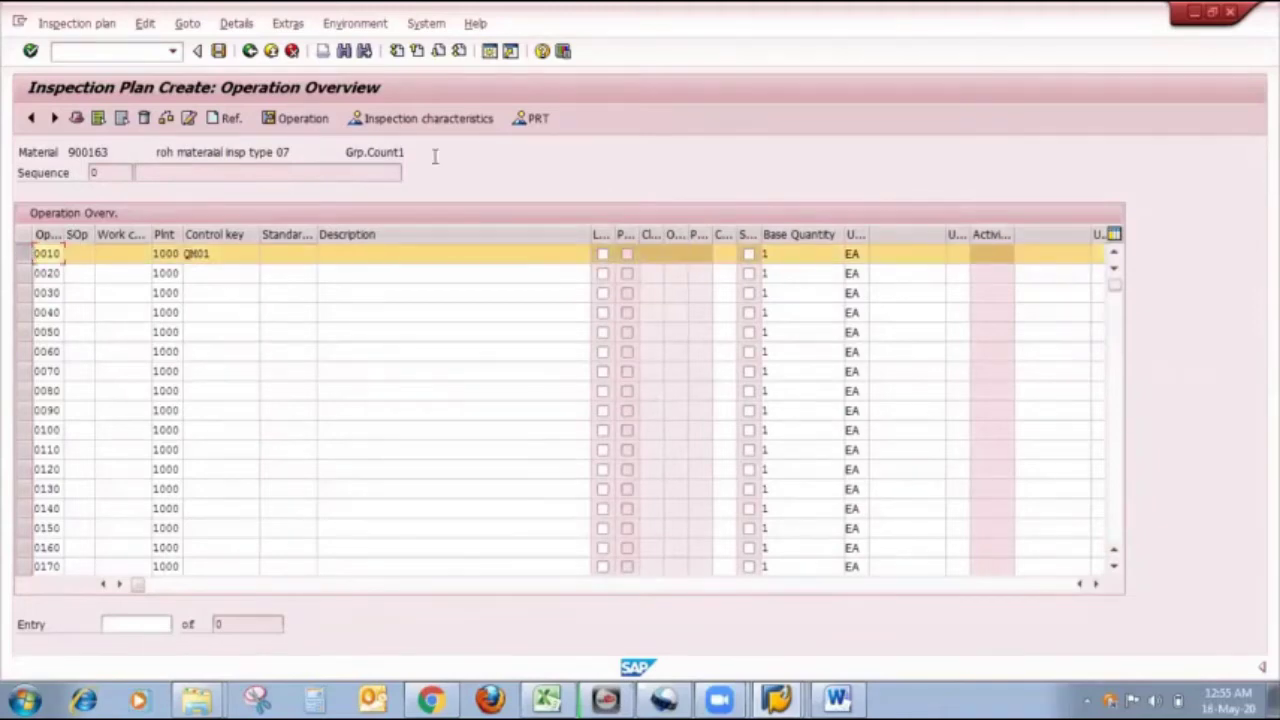
Step: Add master inspection characteristic VERNIER with sampling procedure SAMPLE1 to operation 0010 of the inspection plan
click(426, 119)
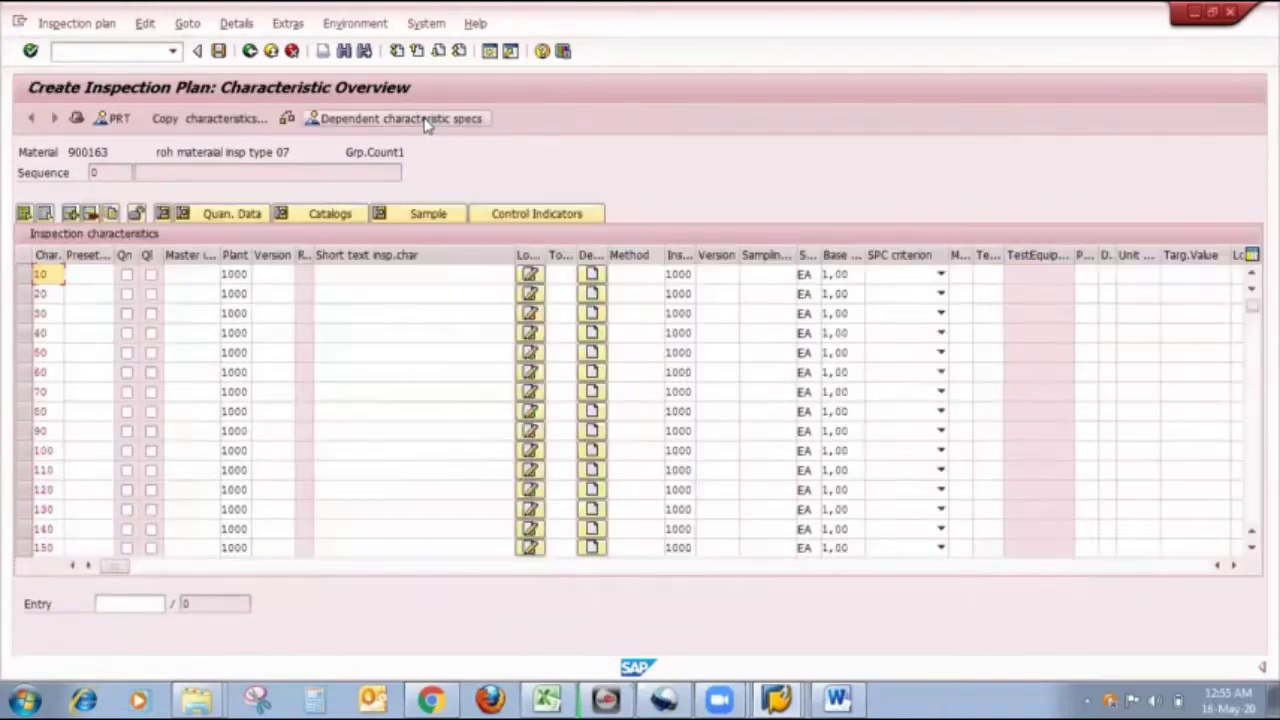
click(195, 274)
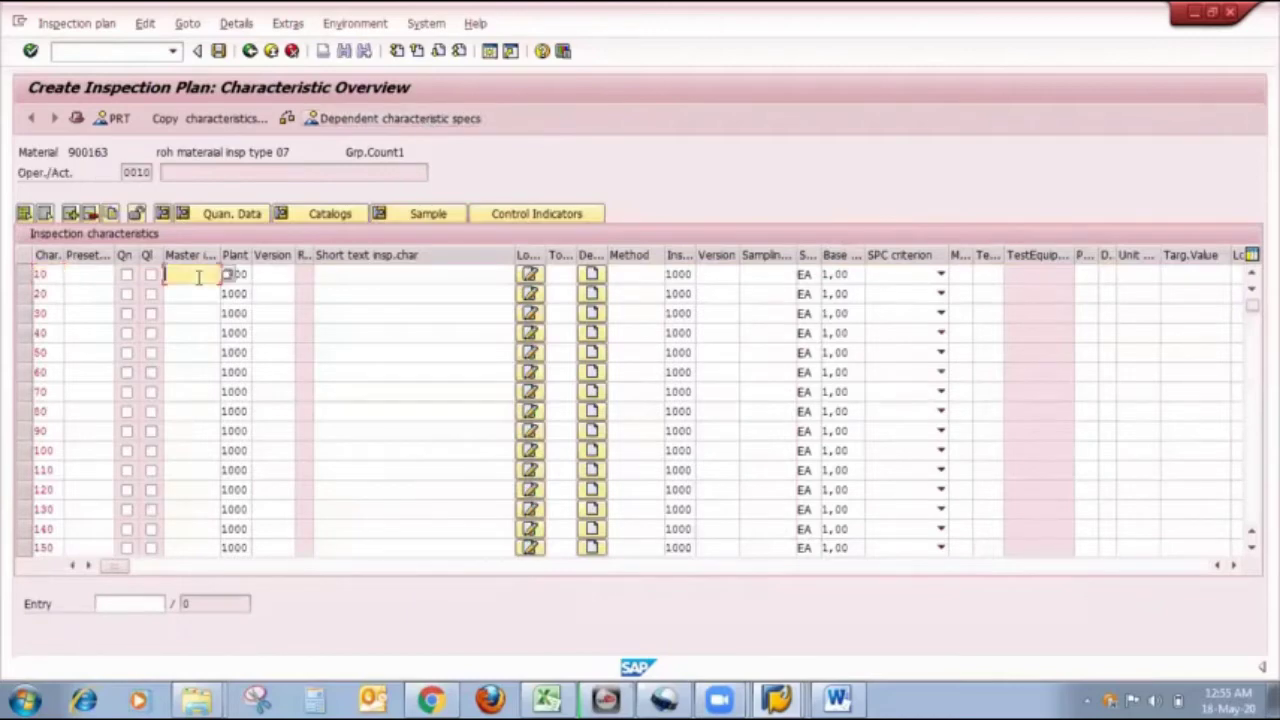
click(195, 293)
click(750, 274)
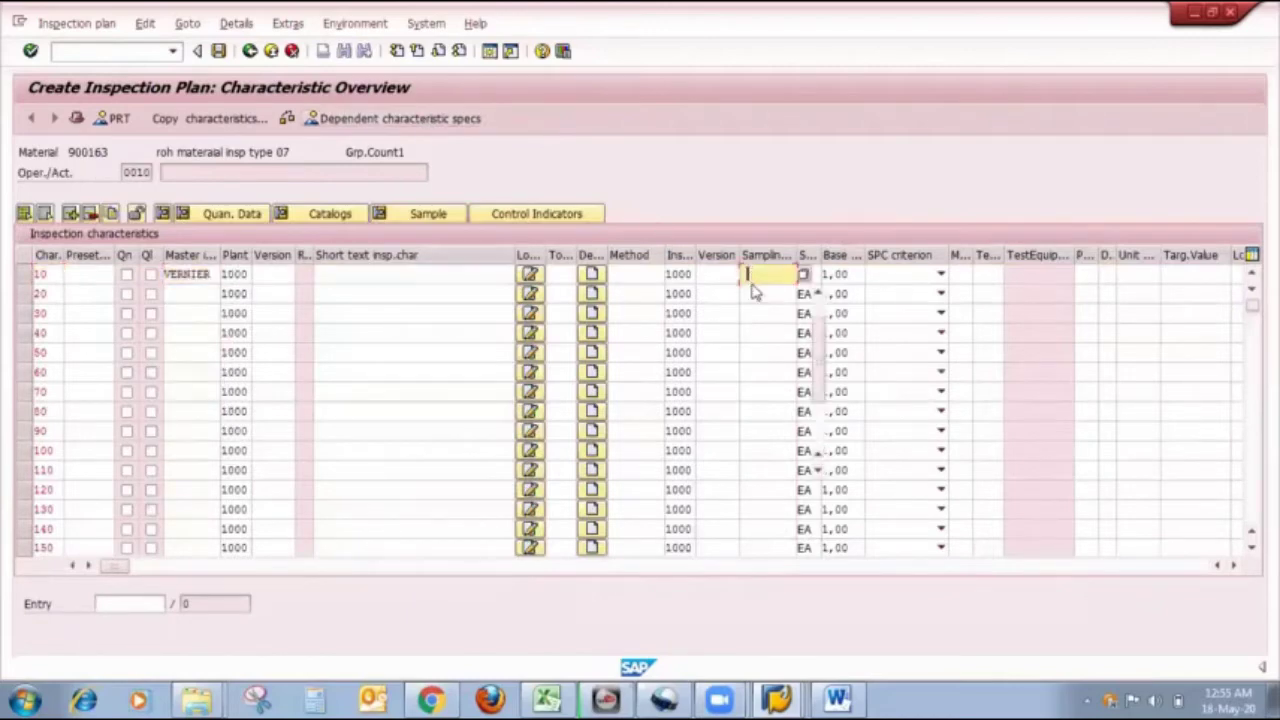
click(752, 292)
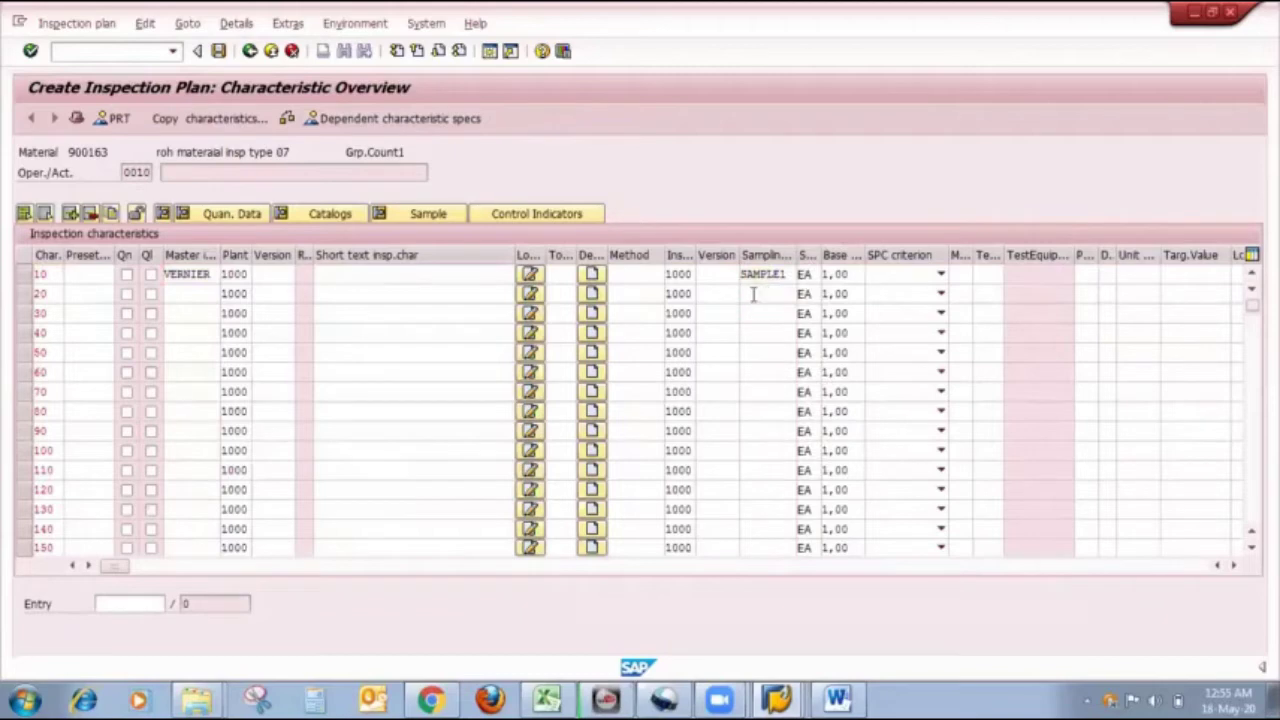
key(Return)
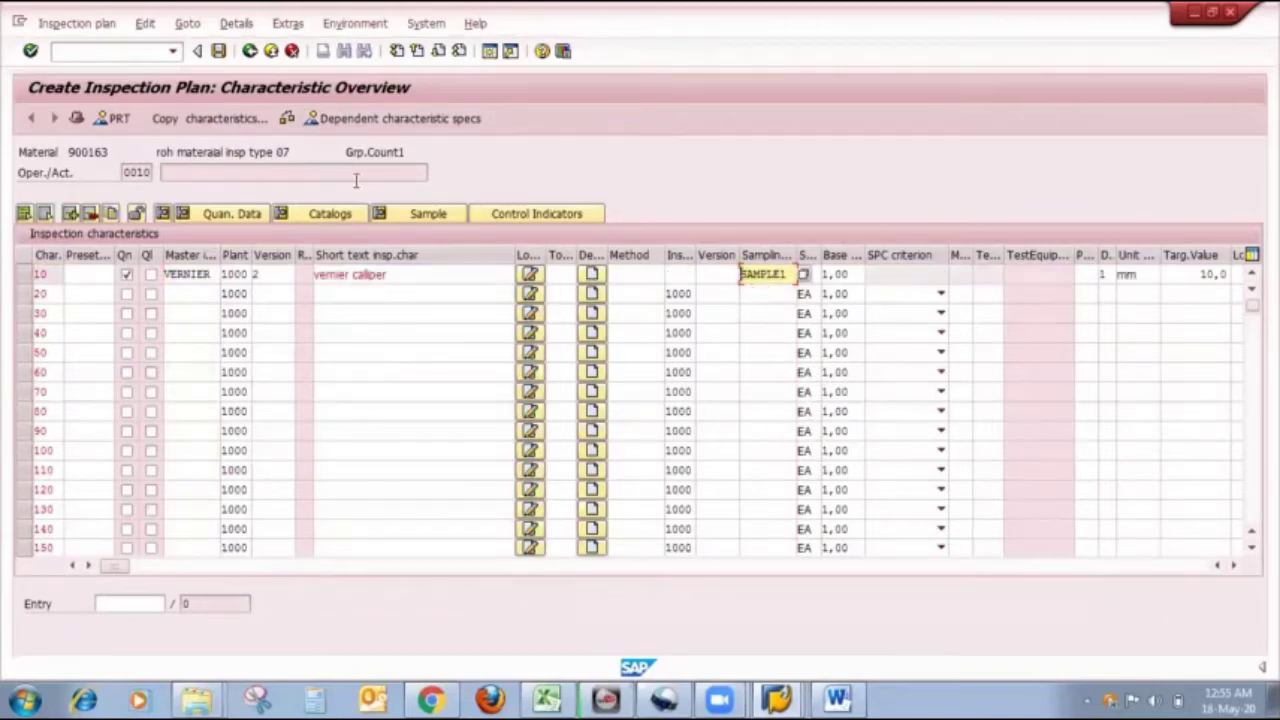
Step: Run the consistency check on the inspection plan, return to the characteristic overview, and save the plan
click(287, 119)
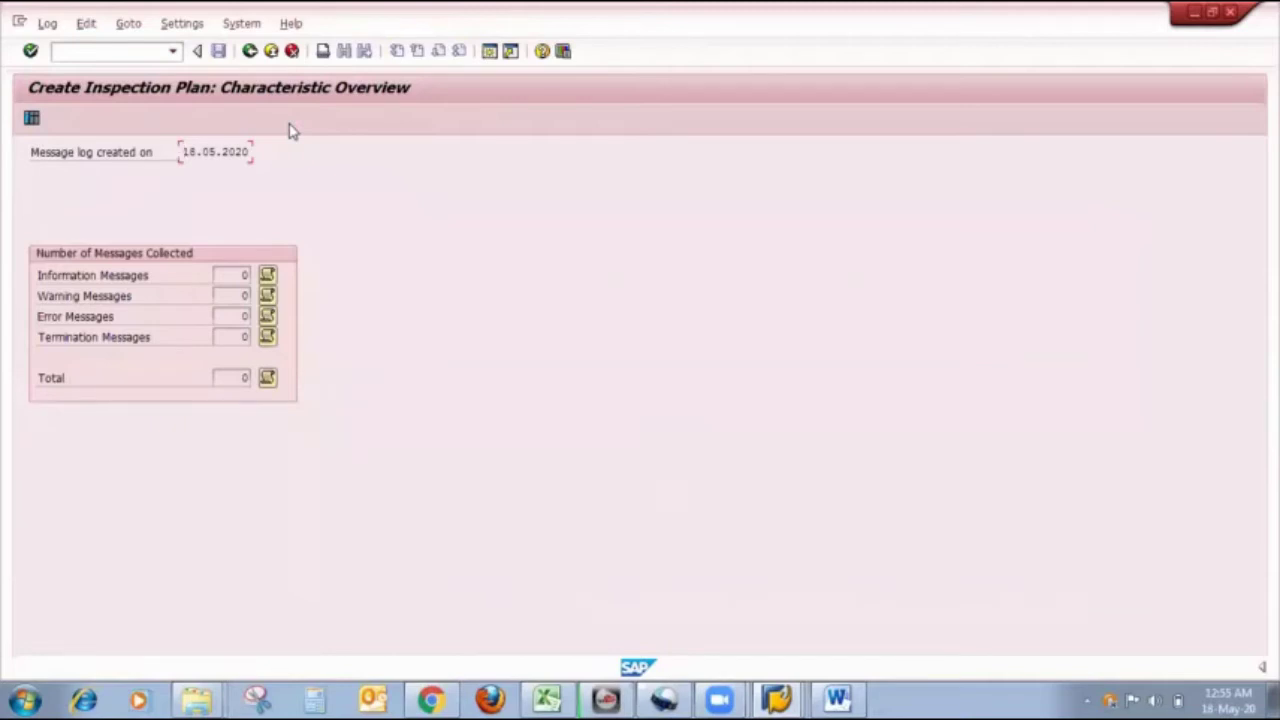
click(250, 50)
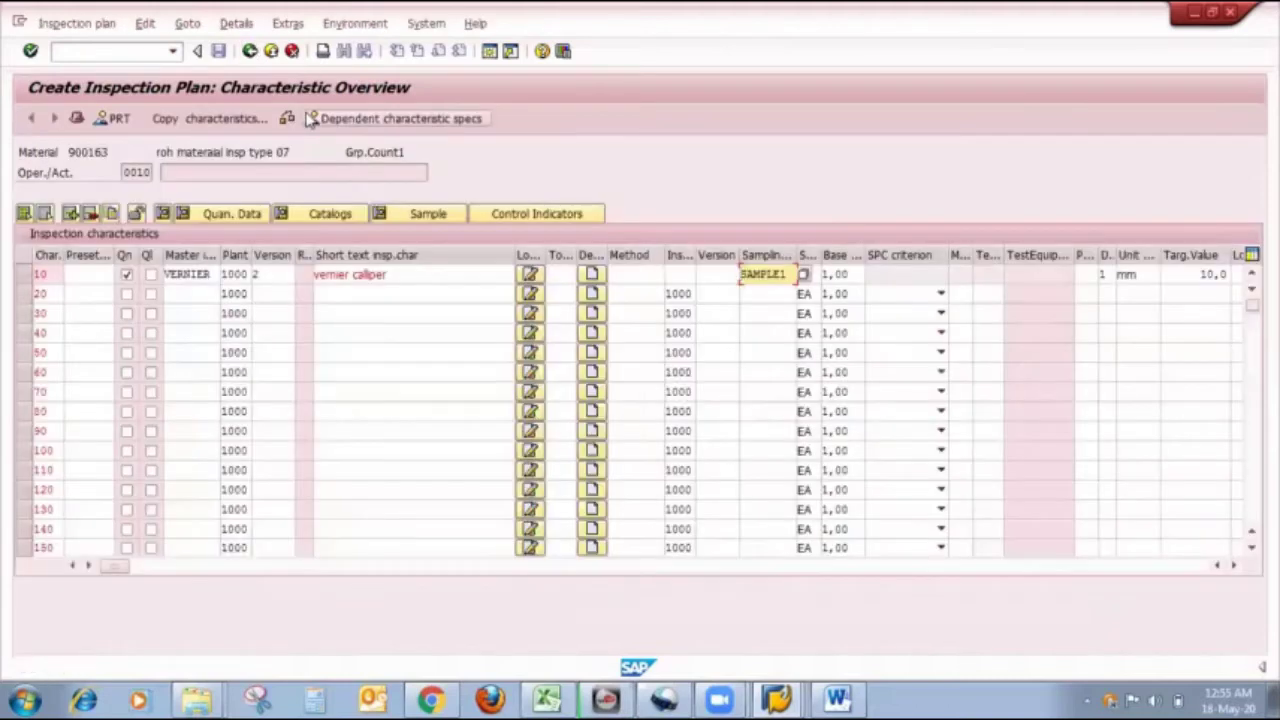
click(218, 50)
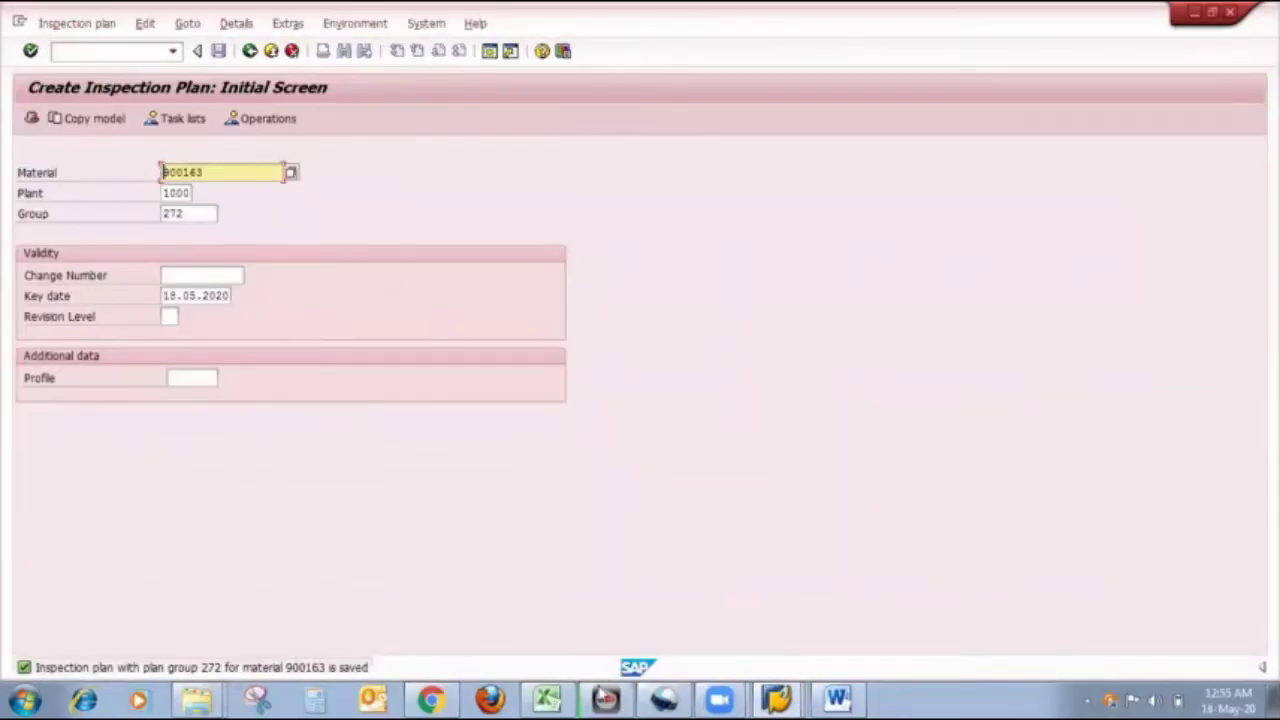
Step: Check the type 07 row in the Excel sheet, and start transaction QA01 in the SAP session
click(546, 698)
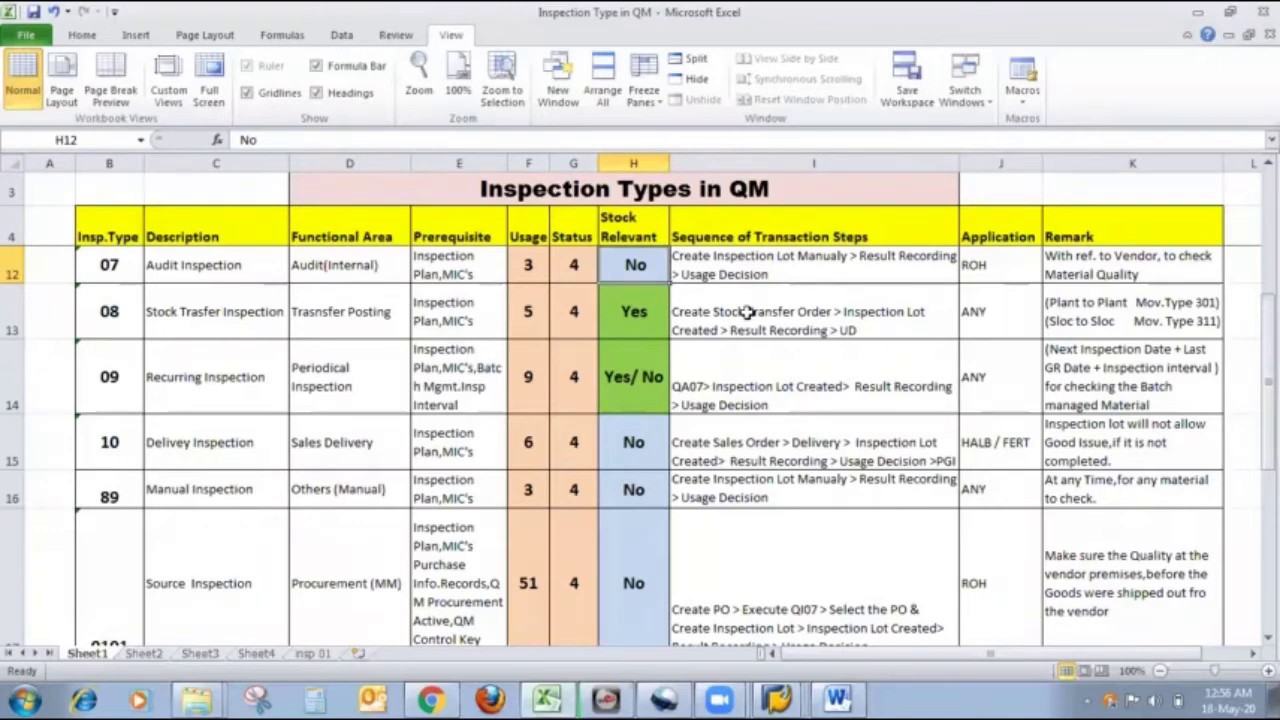
key(alt+Tab)
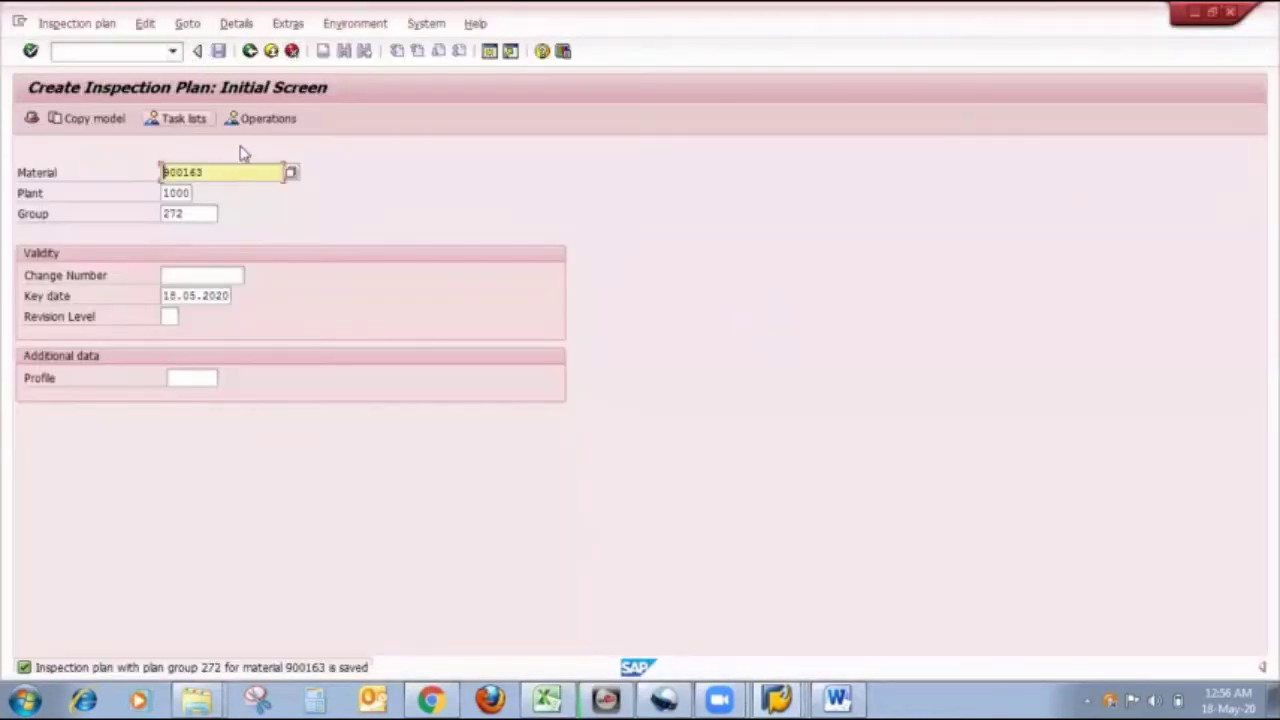
click(146, 54)
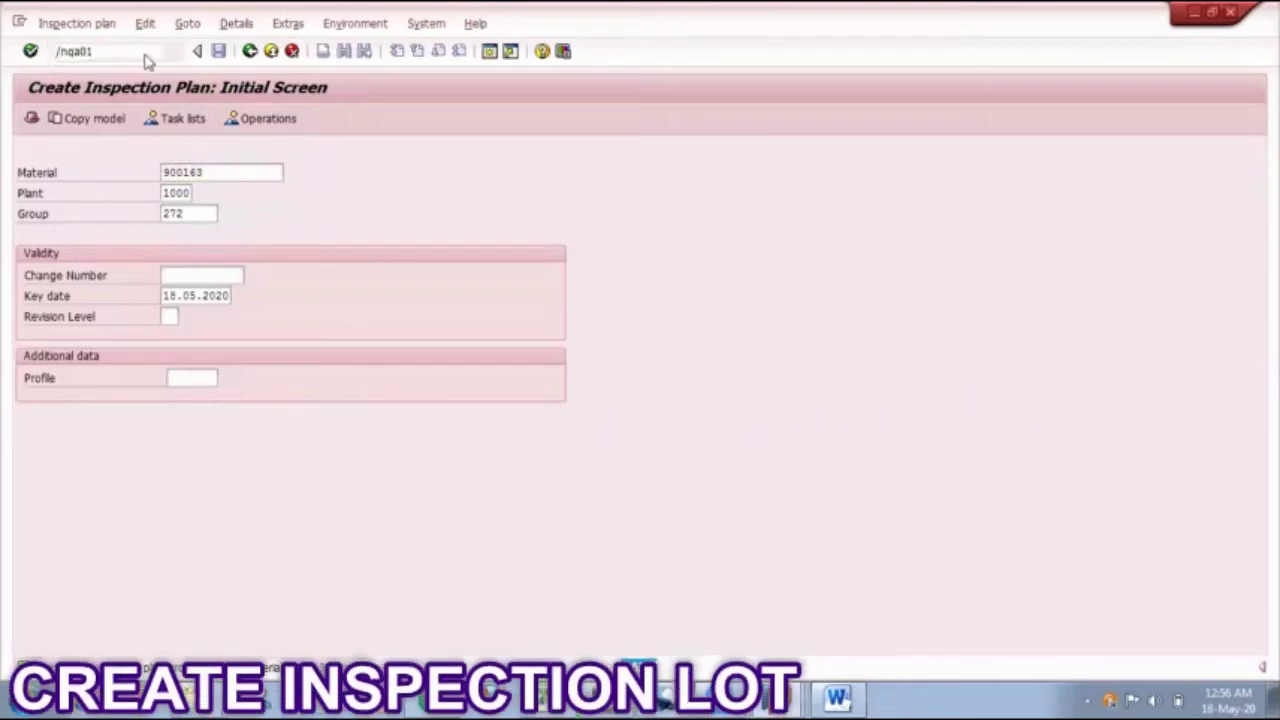
key(Return)
Step: Set the inspection lot origin to 07 and open the manual lot for material 900163 in plant 1000
click(163, 234)
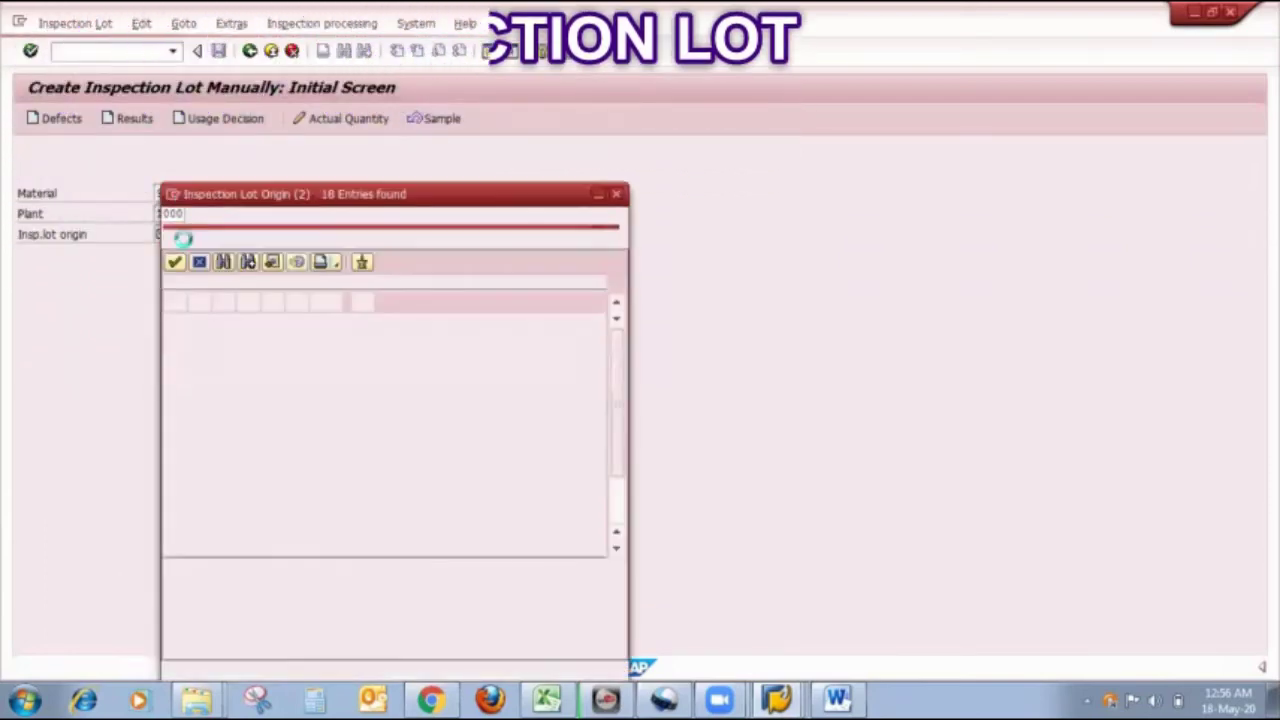
double_click(175, 409)
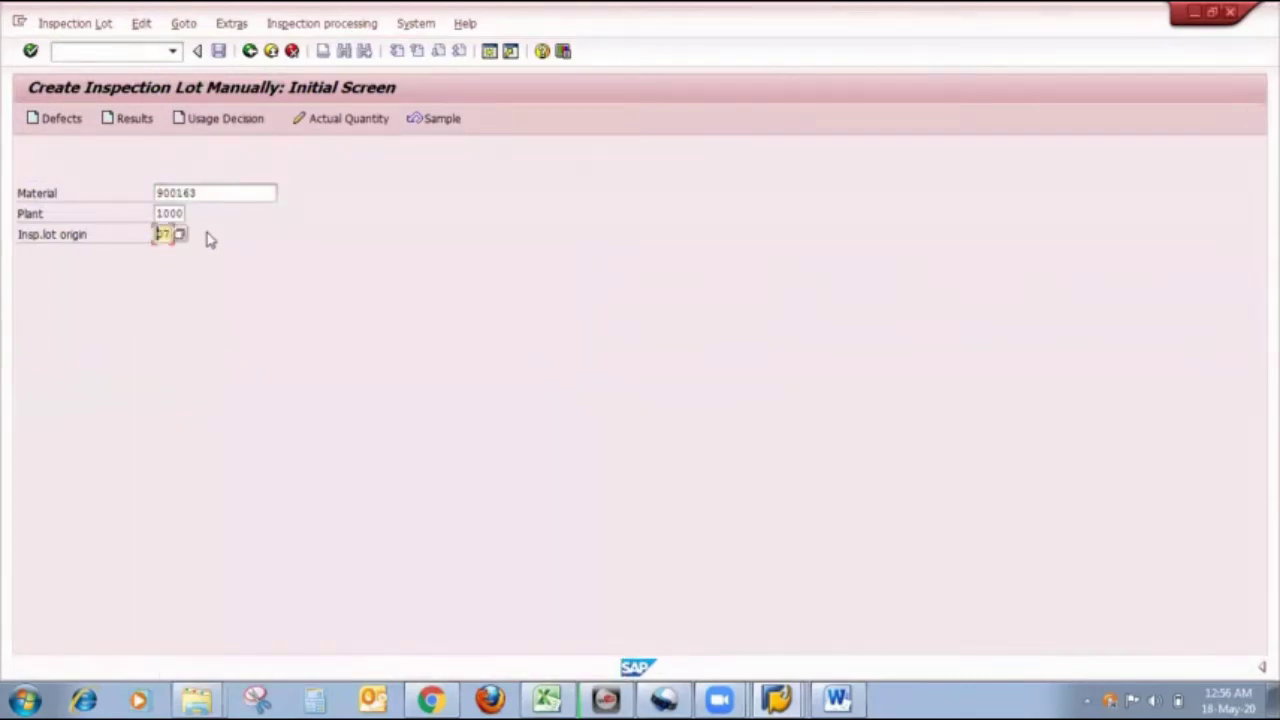
key(Return)
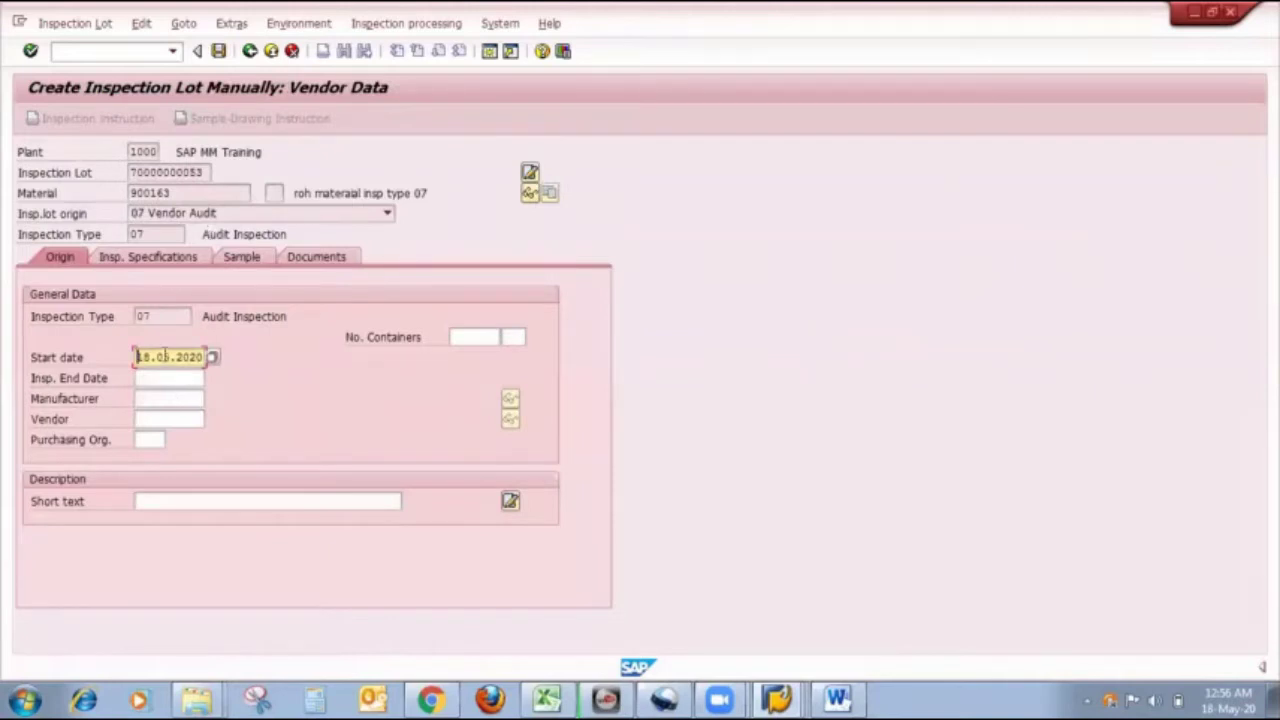
Step: Assign vendor GALAXY PVT. LTD., found under purchasing organization 1000, to the inspection lot and save the lot
click(187, 418)
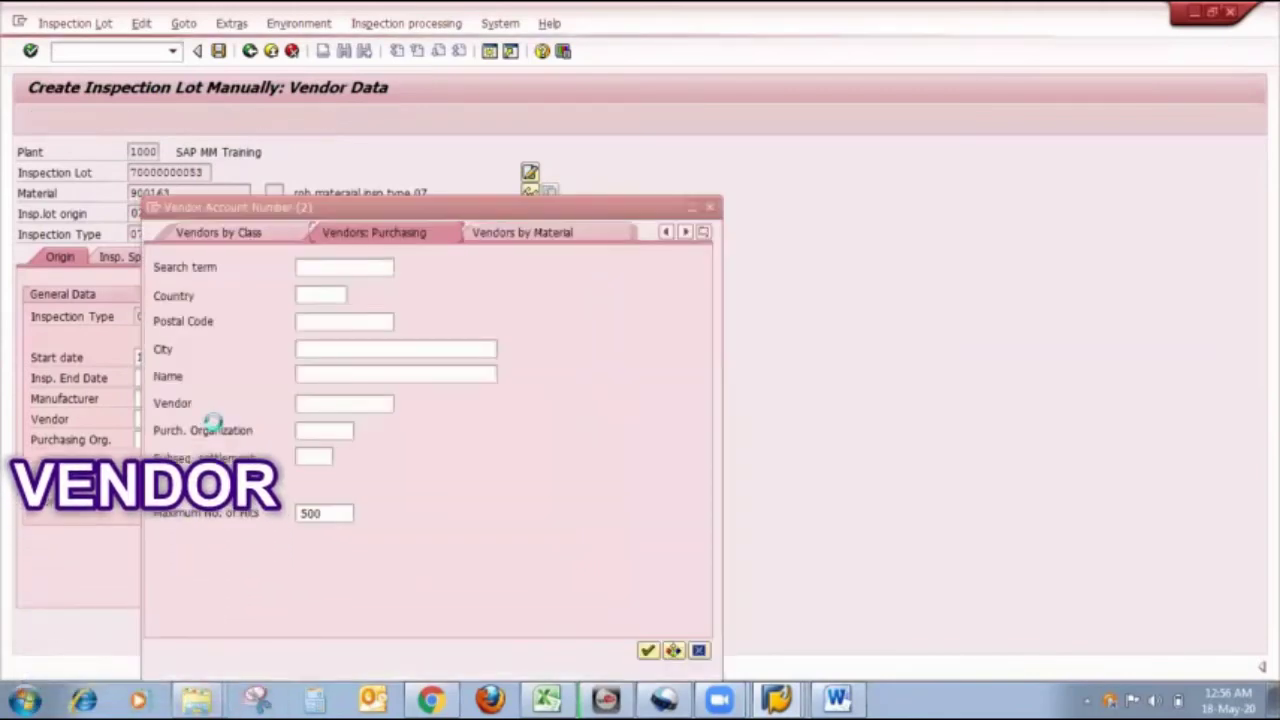
click(316, 430)
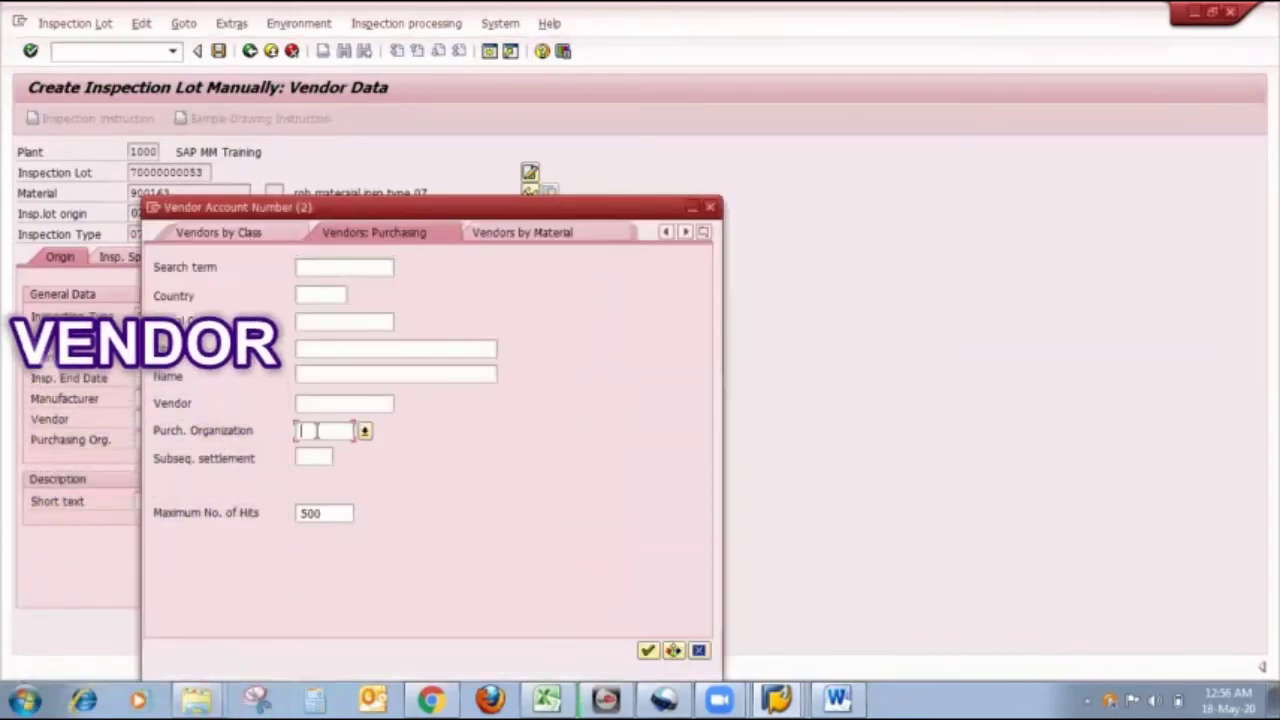
text(1000)
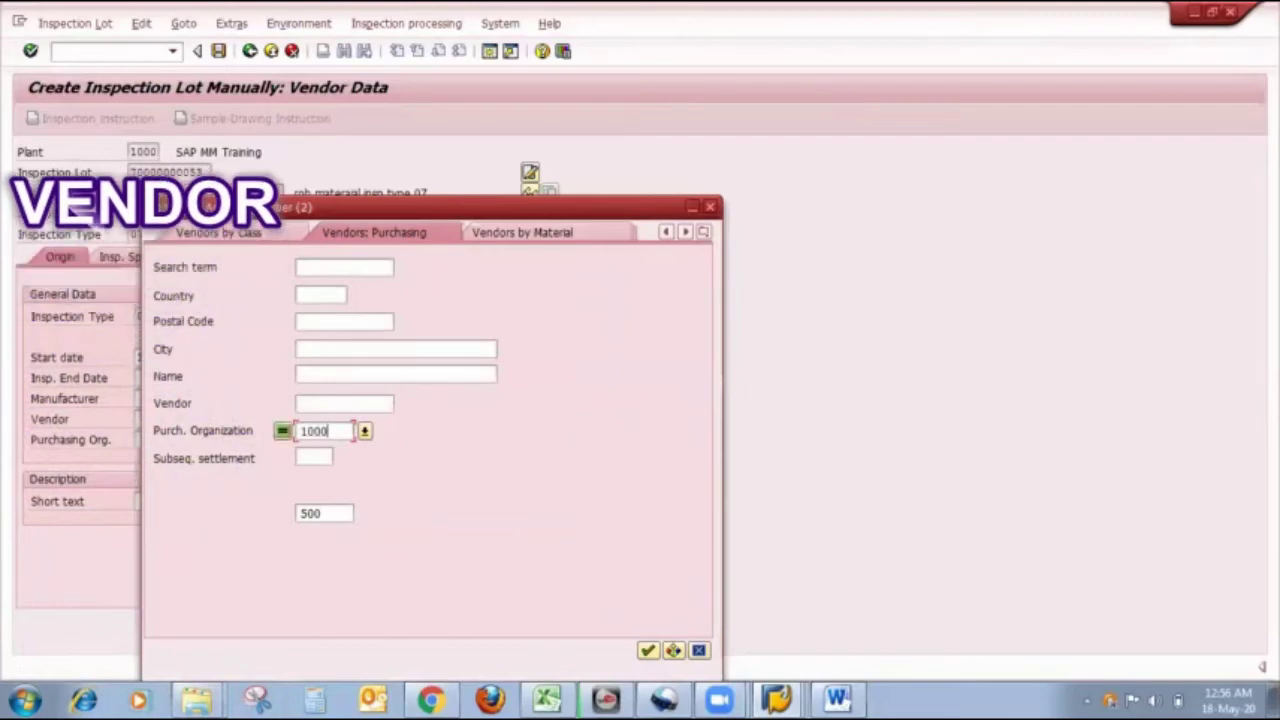
key(Return)
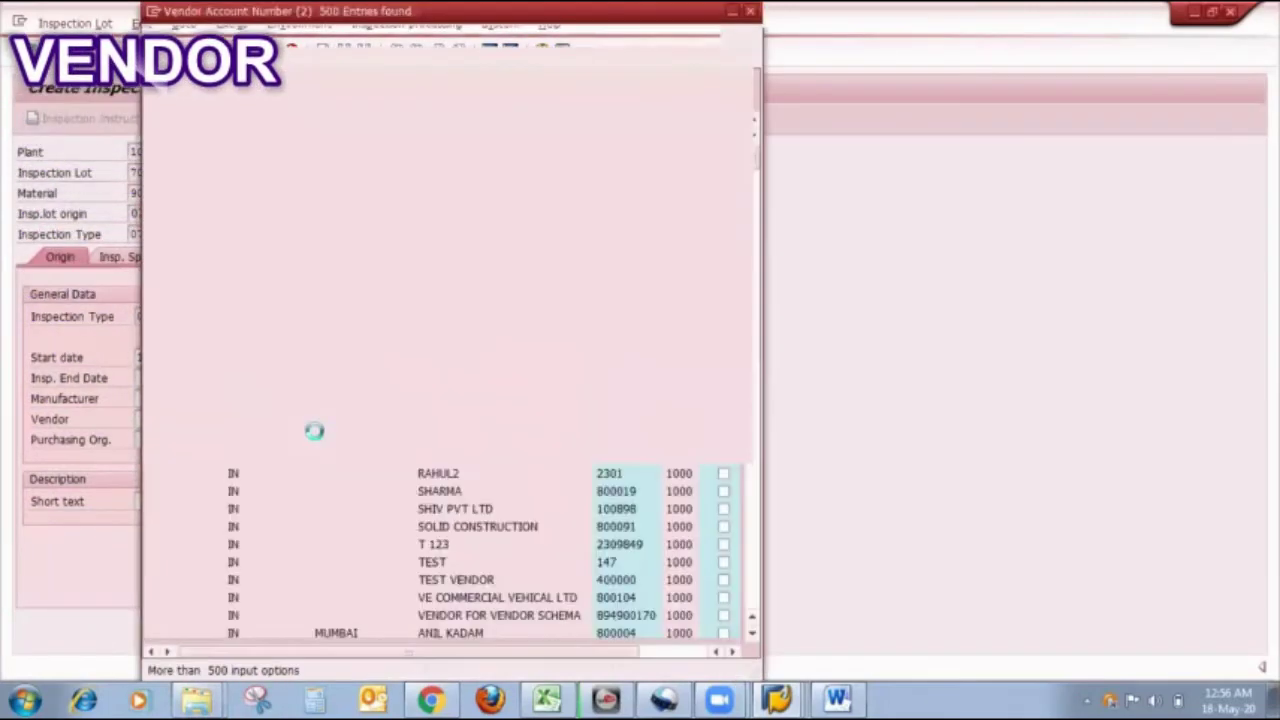
click(462, 457)
scroll(462, 450, down, 6)
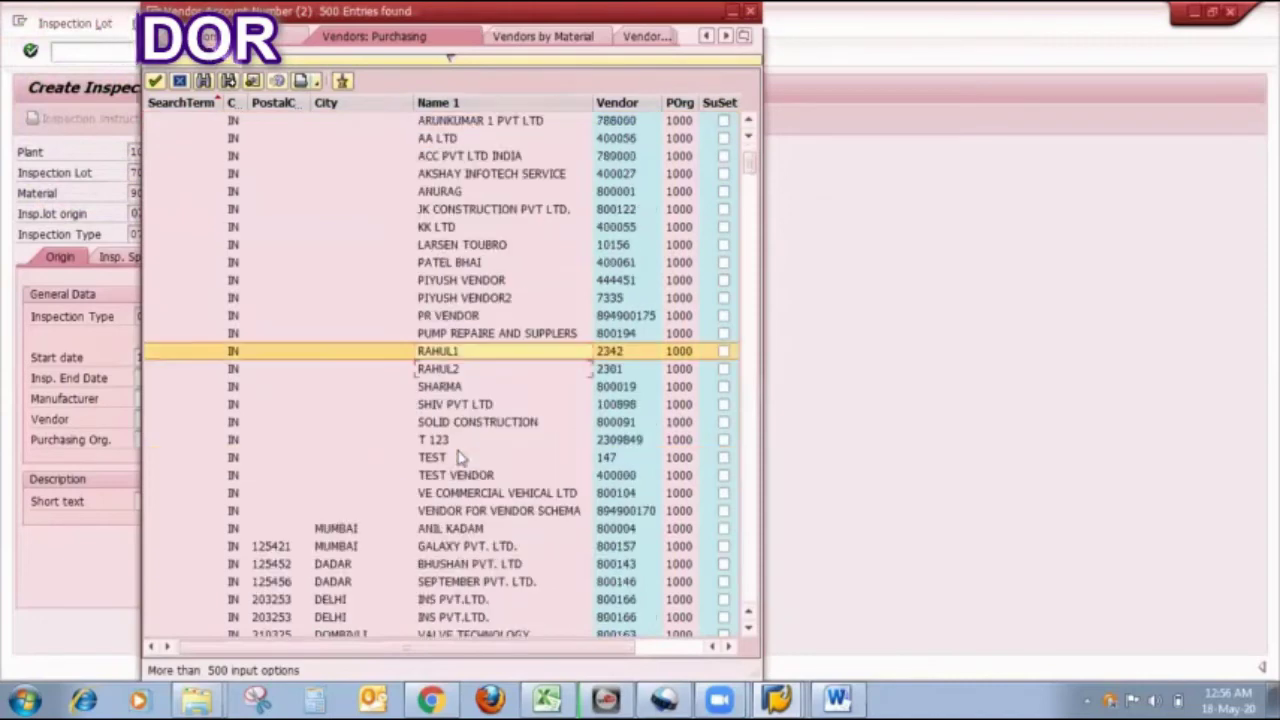
double_click(457, 338)
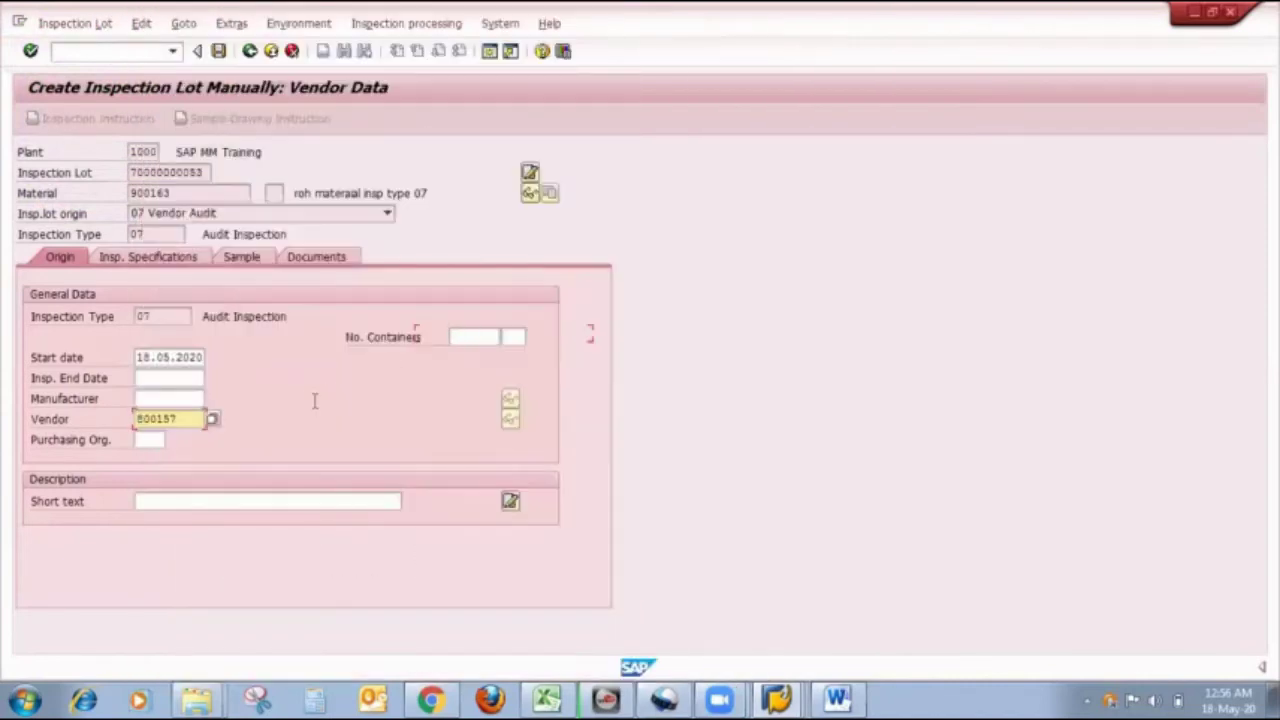
key(Return)
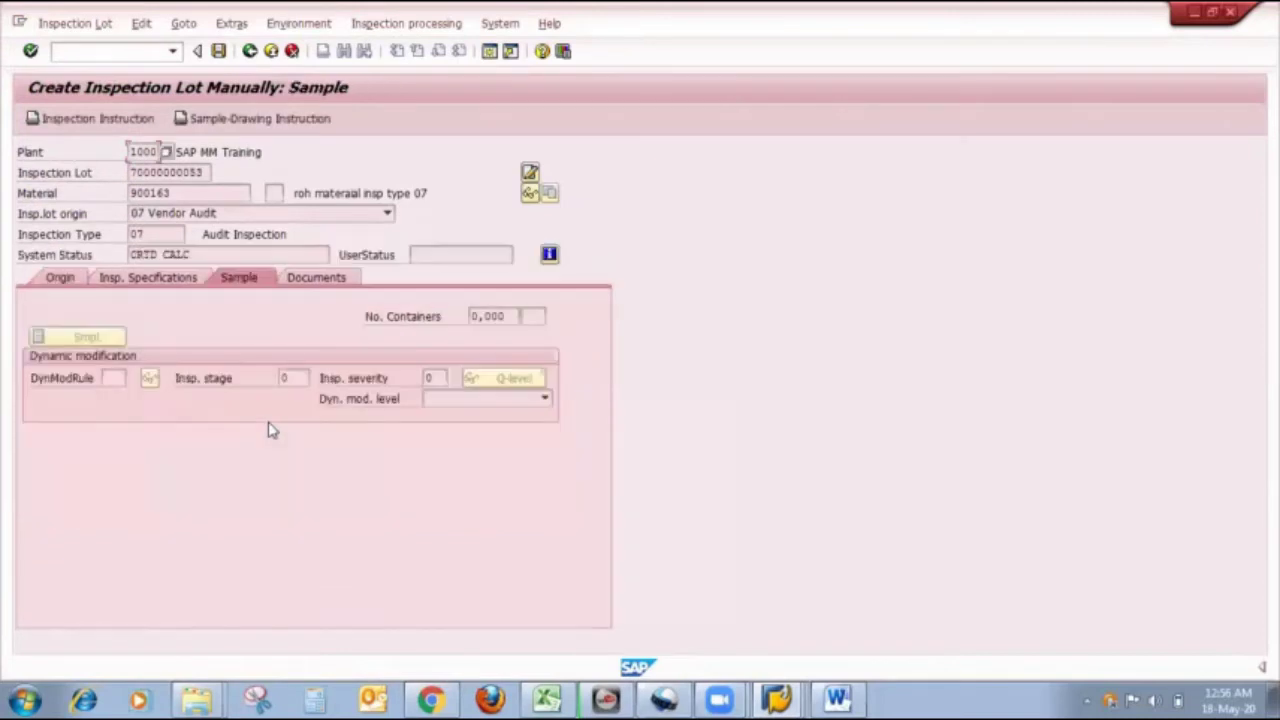
click(218, 50)
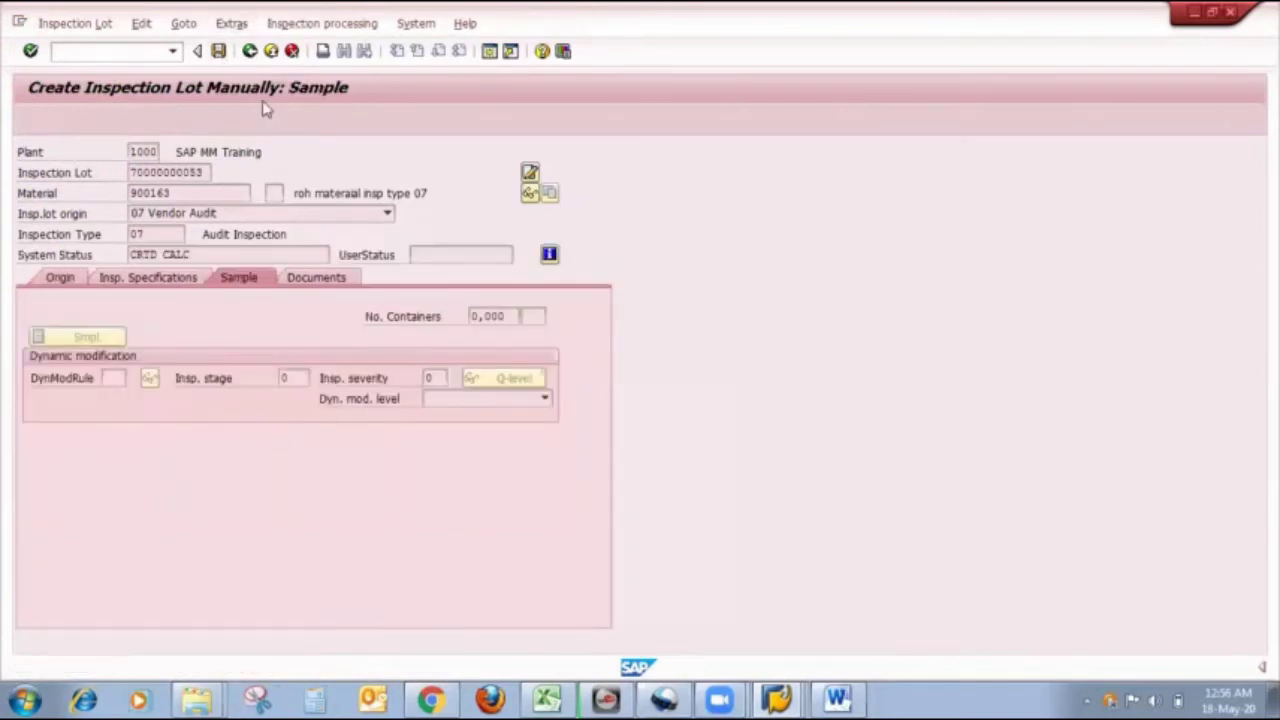
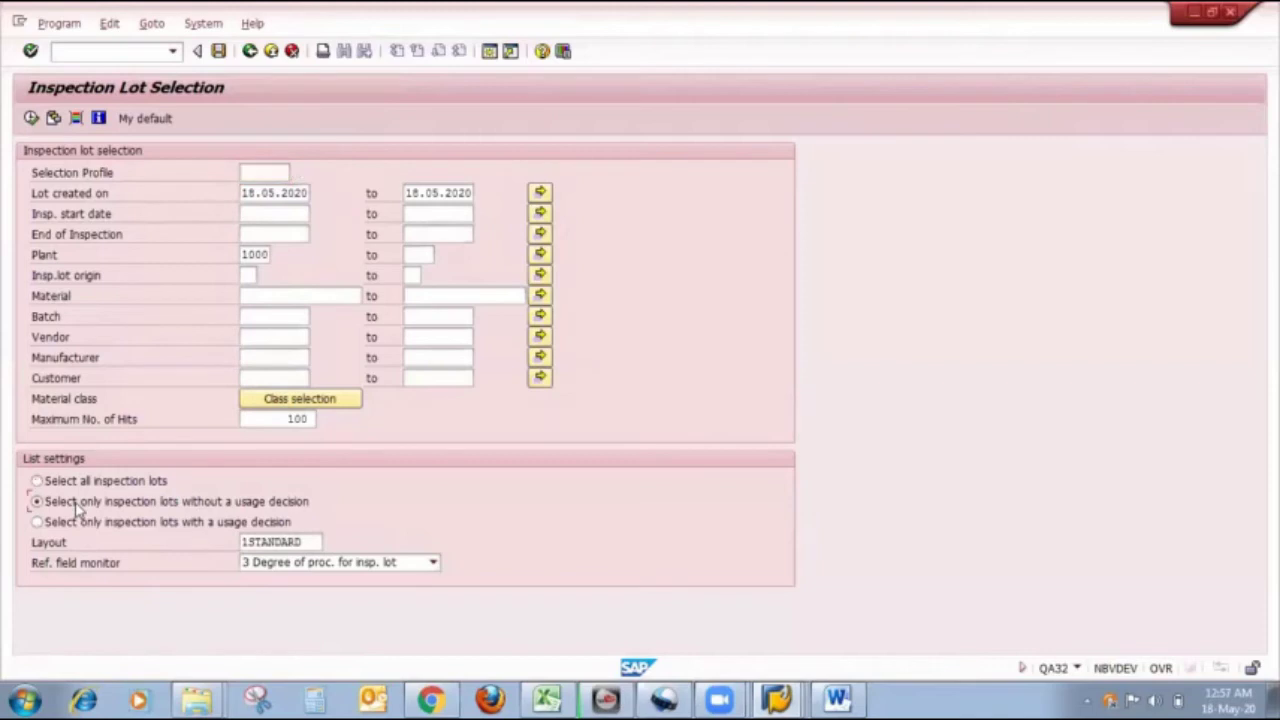
Step: List plant 1000's inspection lots created on 18.05.2020 without a usage decision, widening the lot column and narrowing the material column
key(F8)
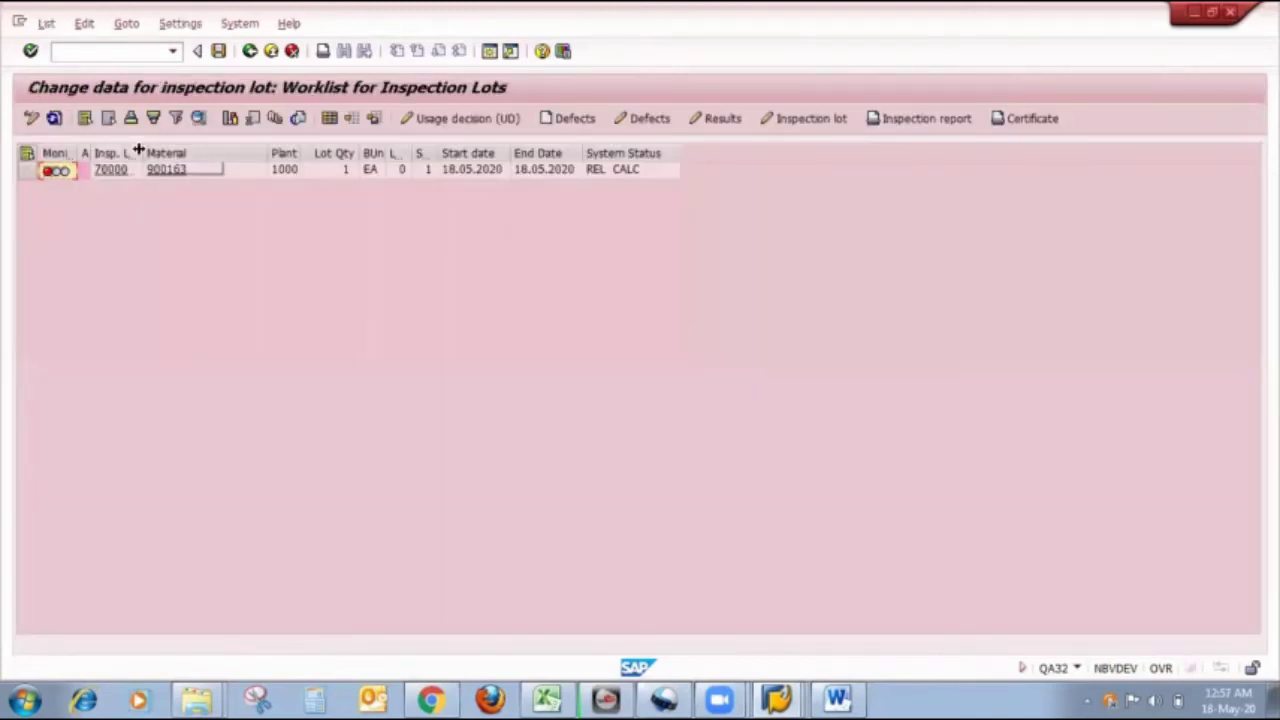
drag(142, 150, 205, 151)
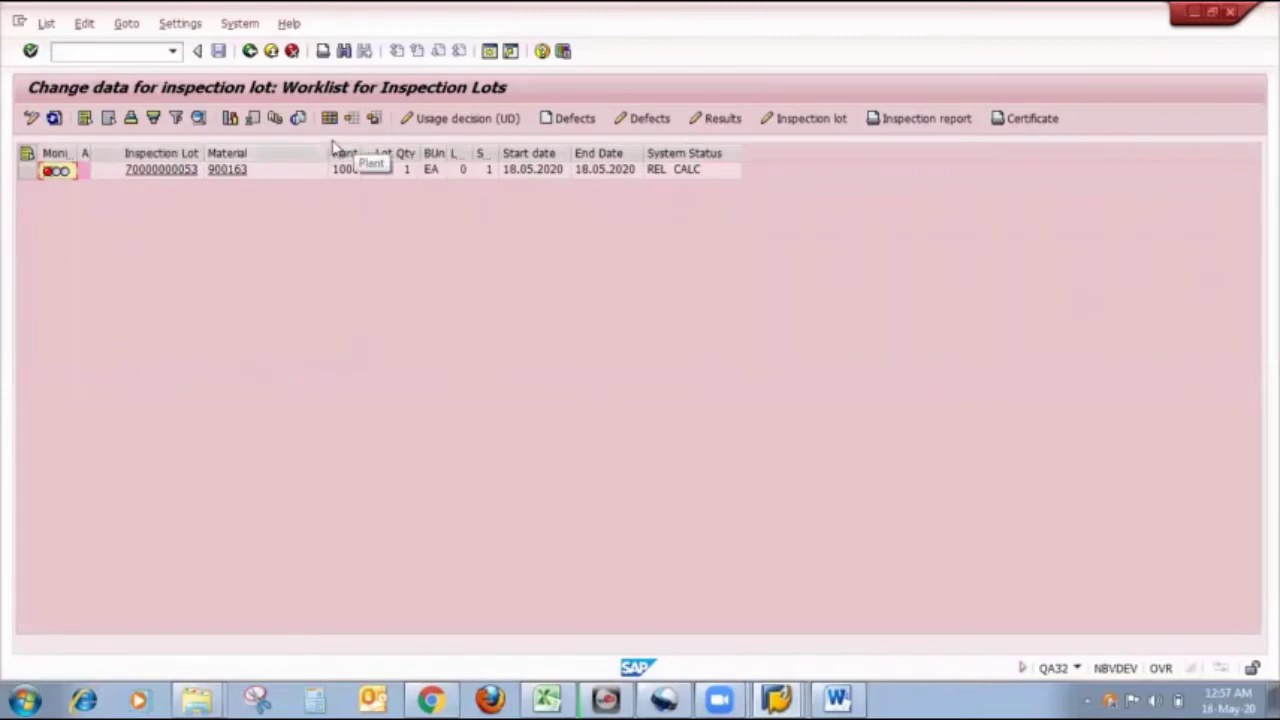
drag(324, 150, 258, 145)
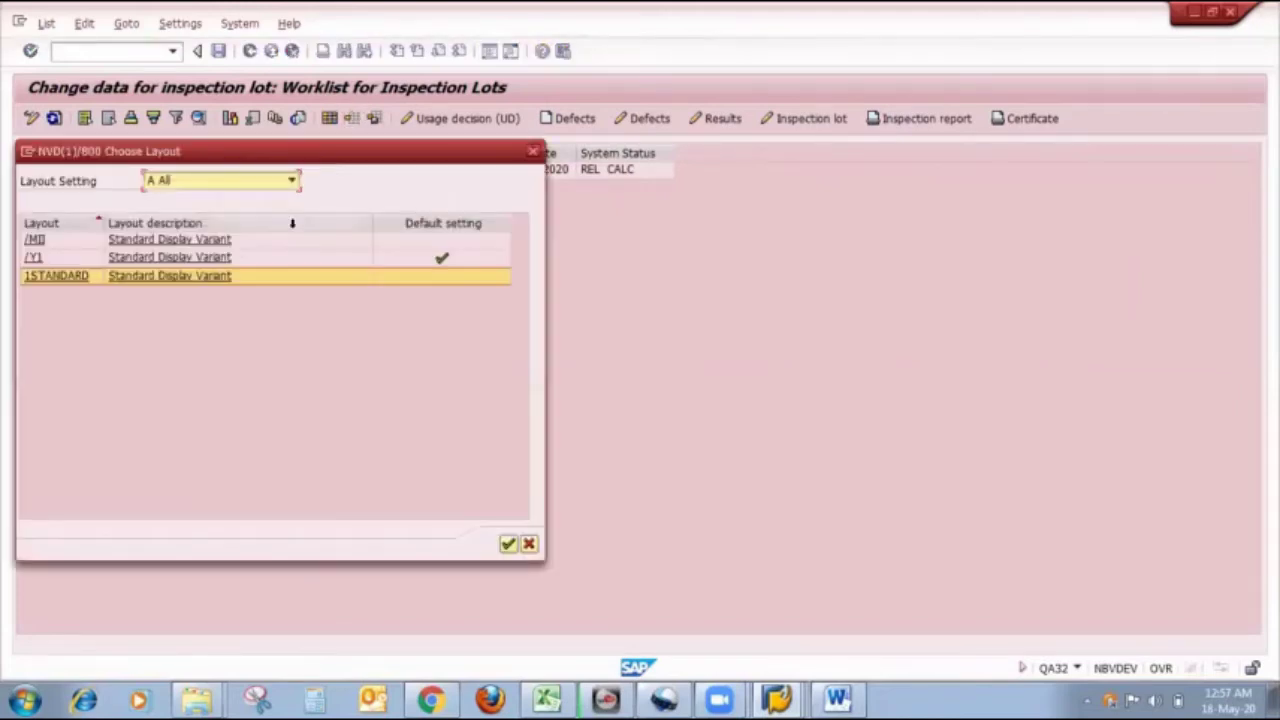
Step: Apply layout /Y1 to the inspection lot worklist and widen its Quality score and inspection lot columns
click(218, 258)
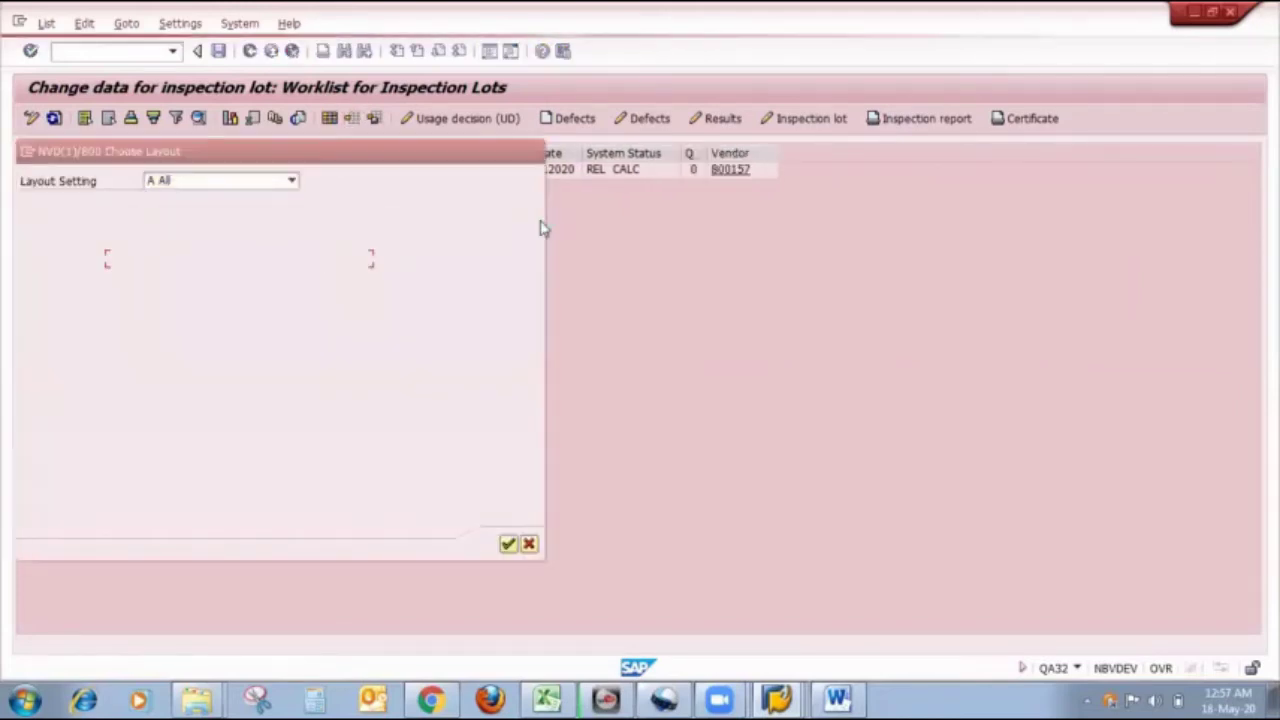
drag(713, 150, 767, 152)
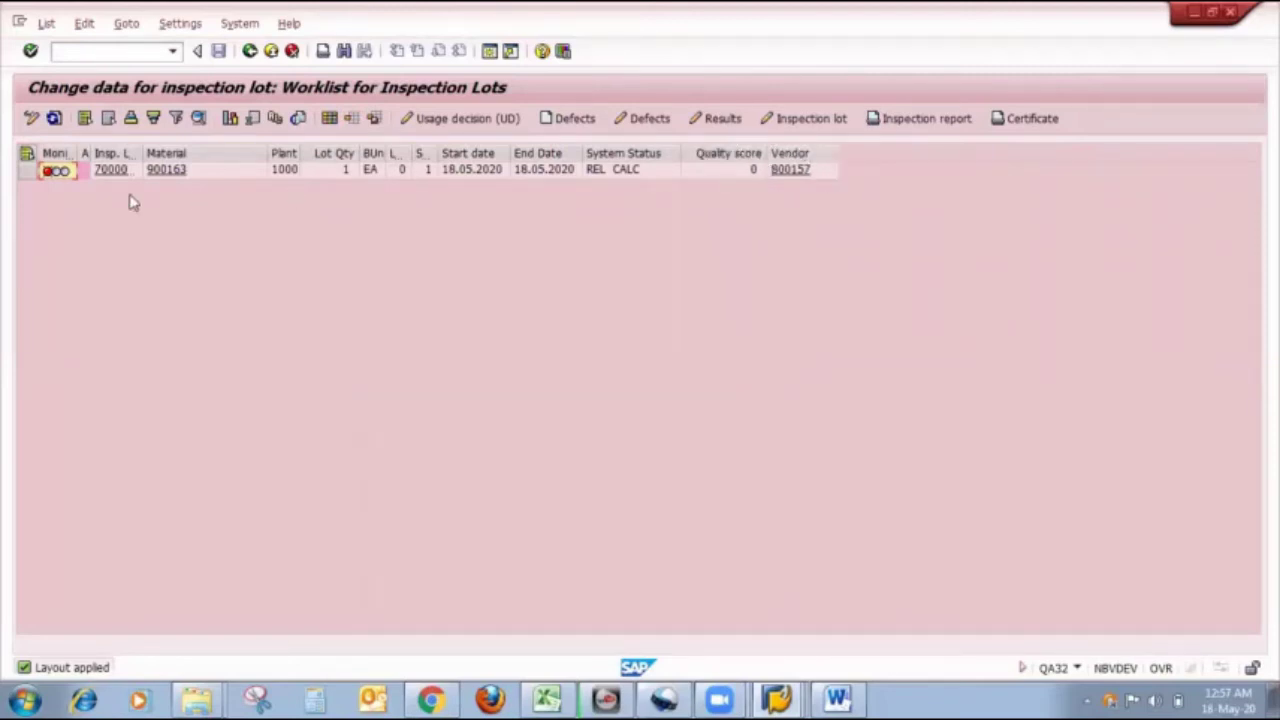
drag(142, 153, 175, 153)
Step: Check the transaction sequence for inspection type 07 in the Excel sheet and return to the SAP worklist
click(546, 698)
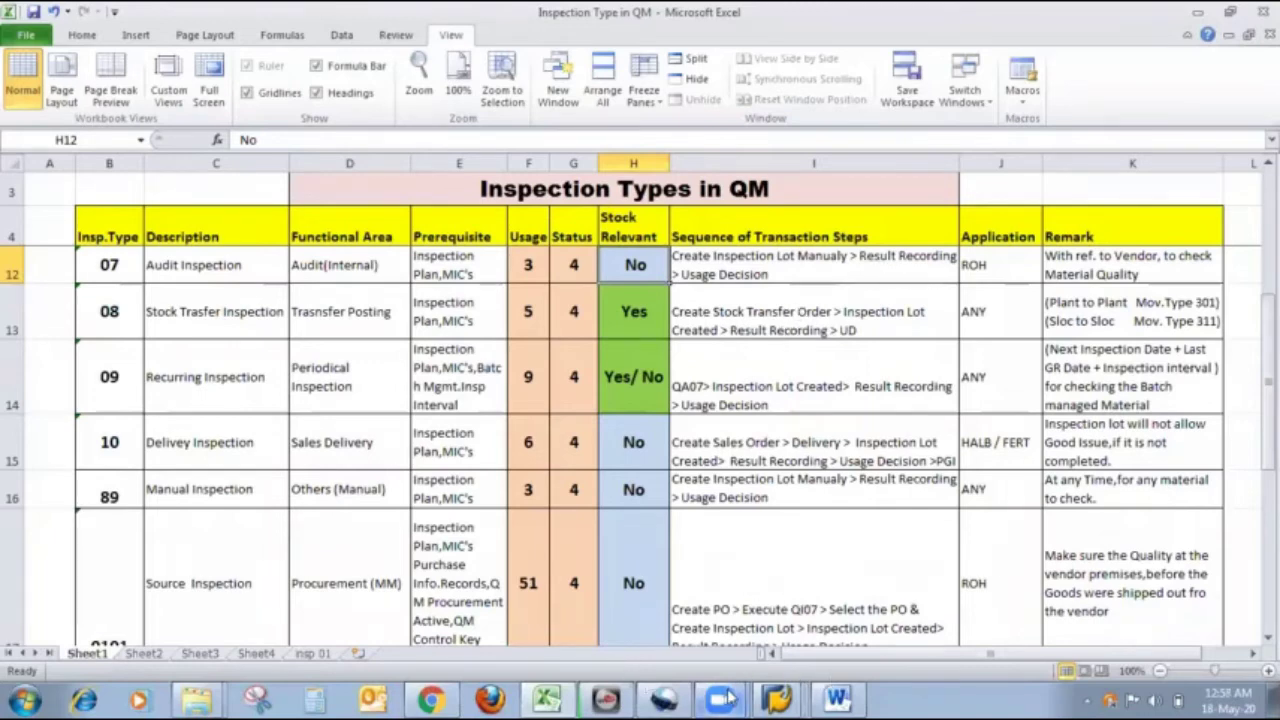
click(775, 697)
click(774, 597)
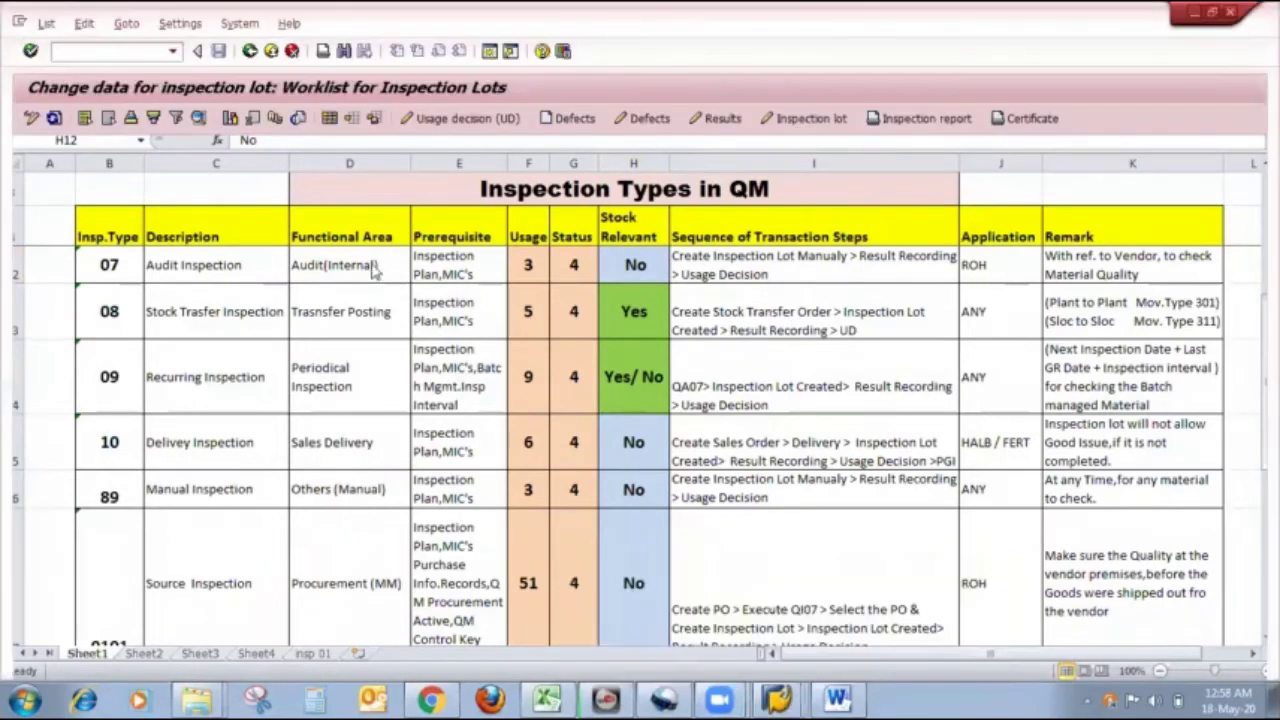
Step: Record result 11 for the vernier caliper characteristic of material 900163's inspection lot and save the results
click(30, 170)
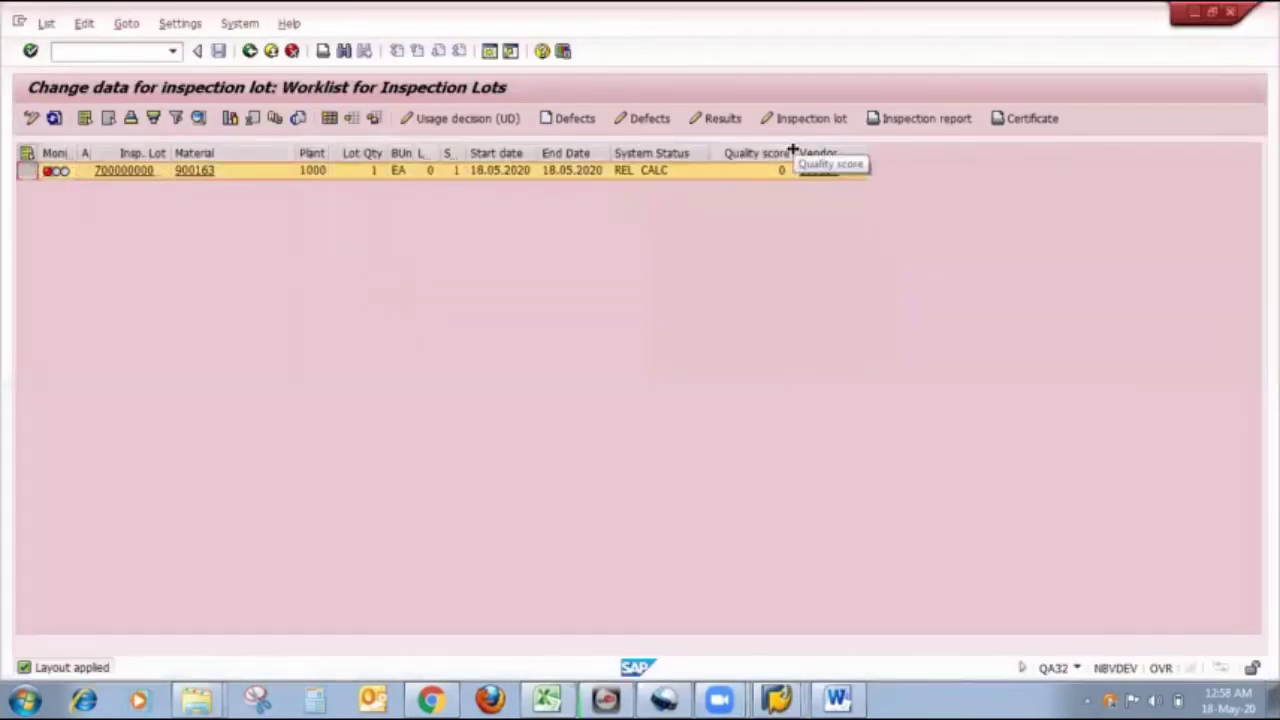
click(722, 119)
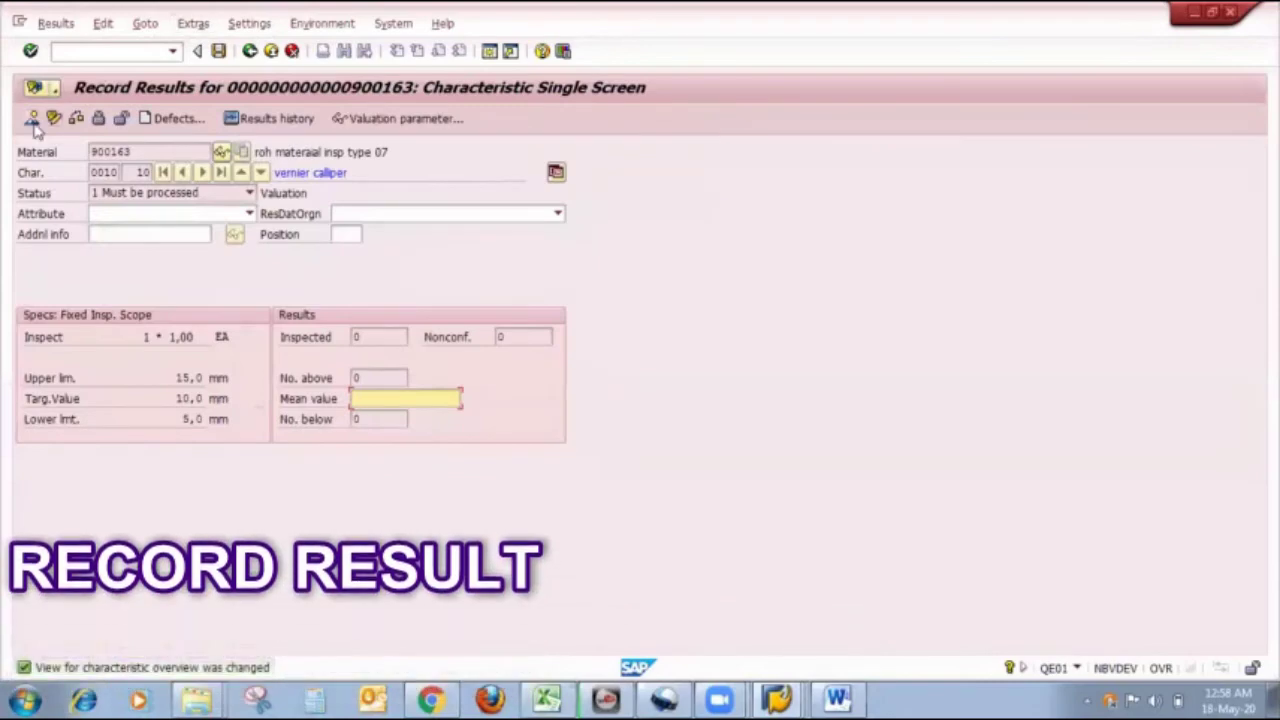
click(31, 119)
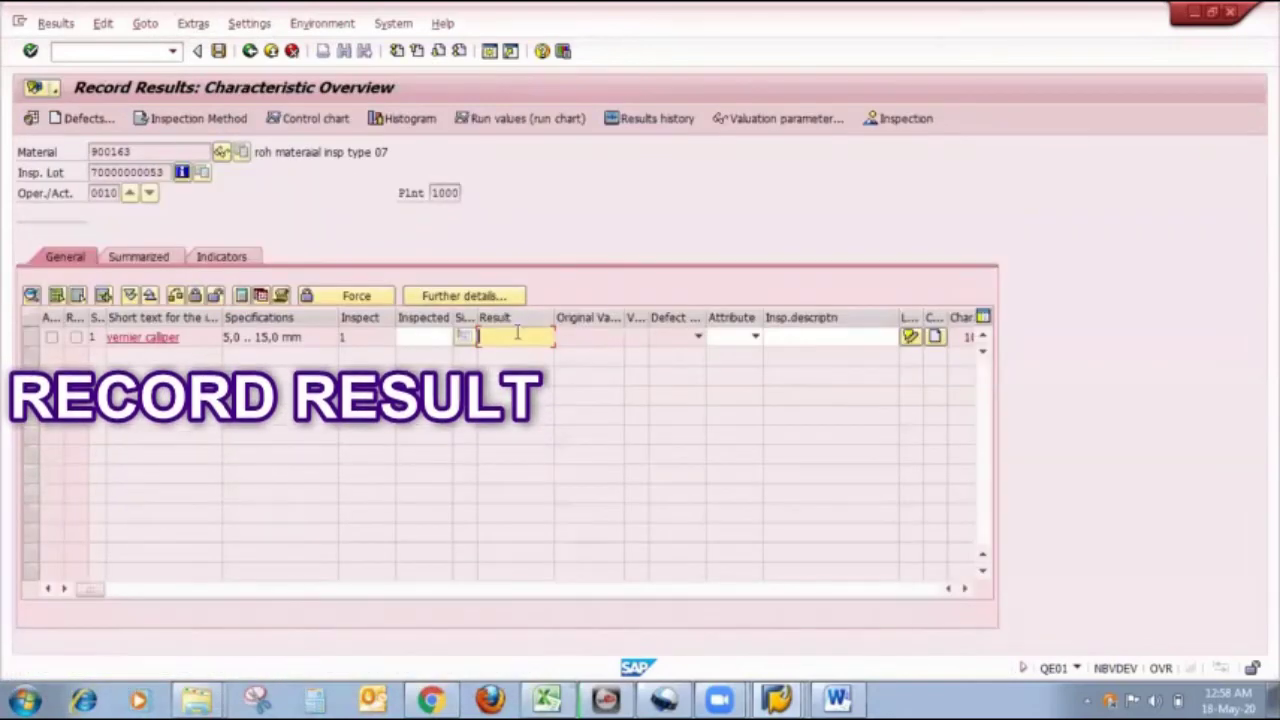
text(11)
key(Return)
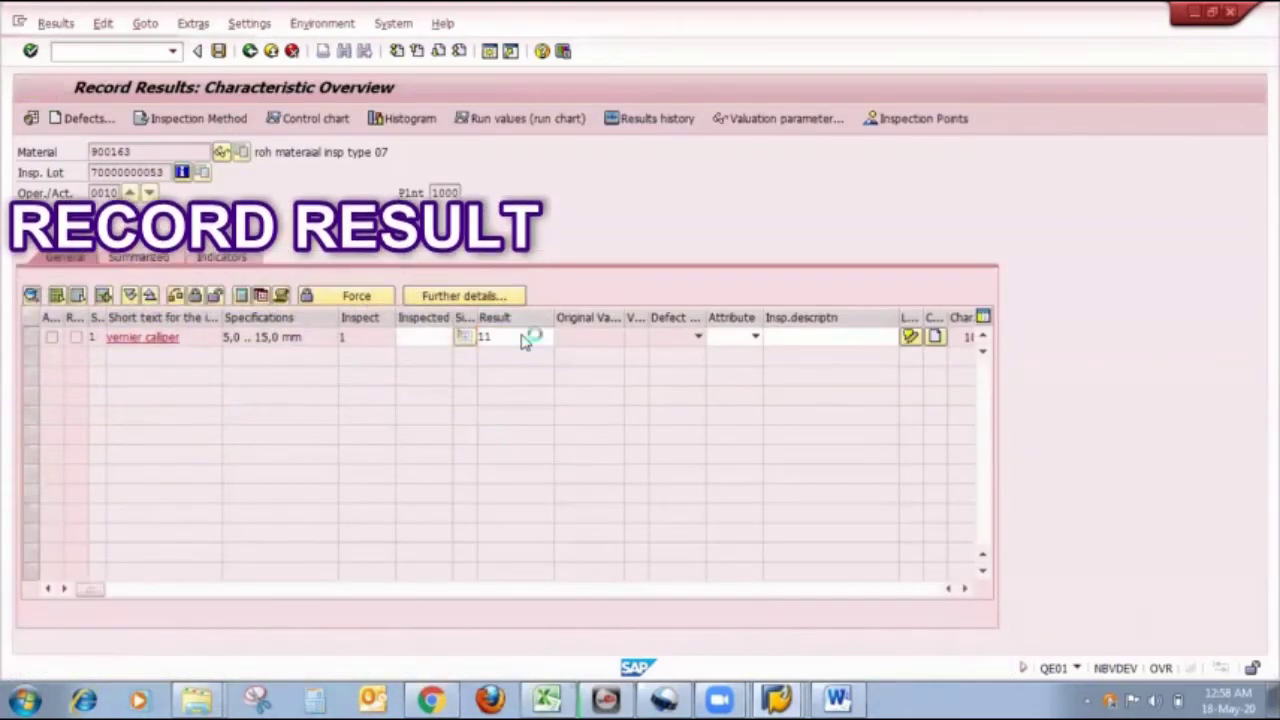
key(ctrl+s)
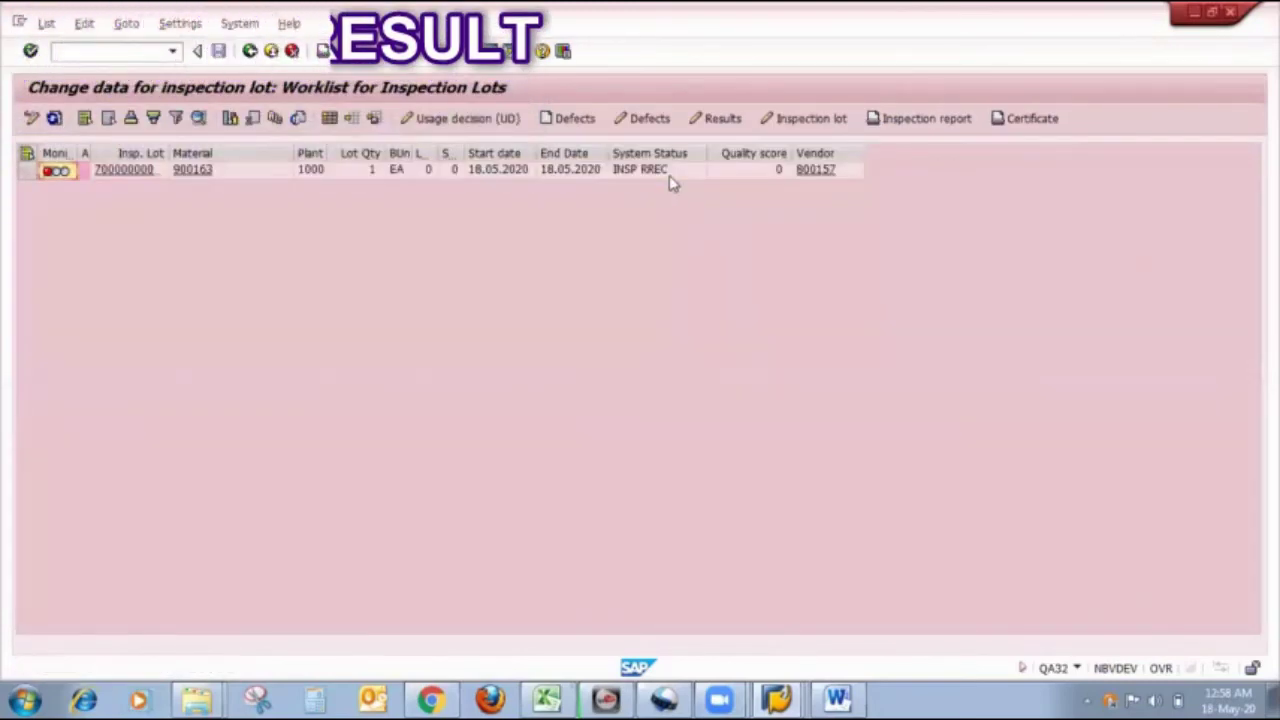
Step: Record usage decision code A (Passed) from code group 07 for material 900163's inspection lot and save it
click(30, 171)
click(445, 122)
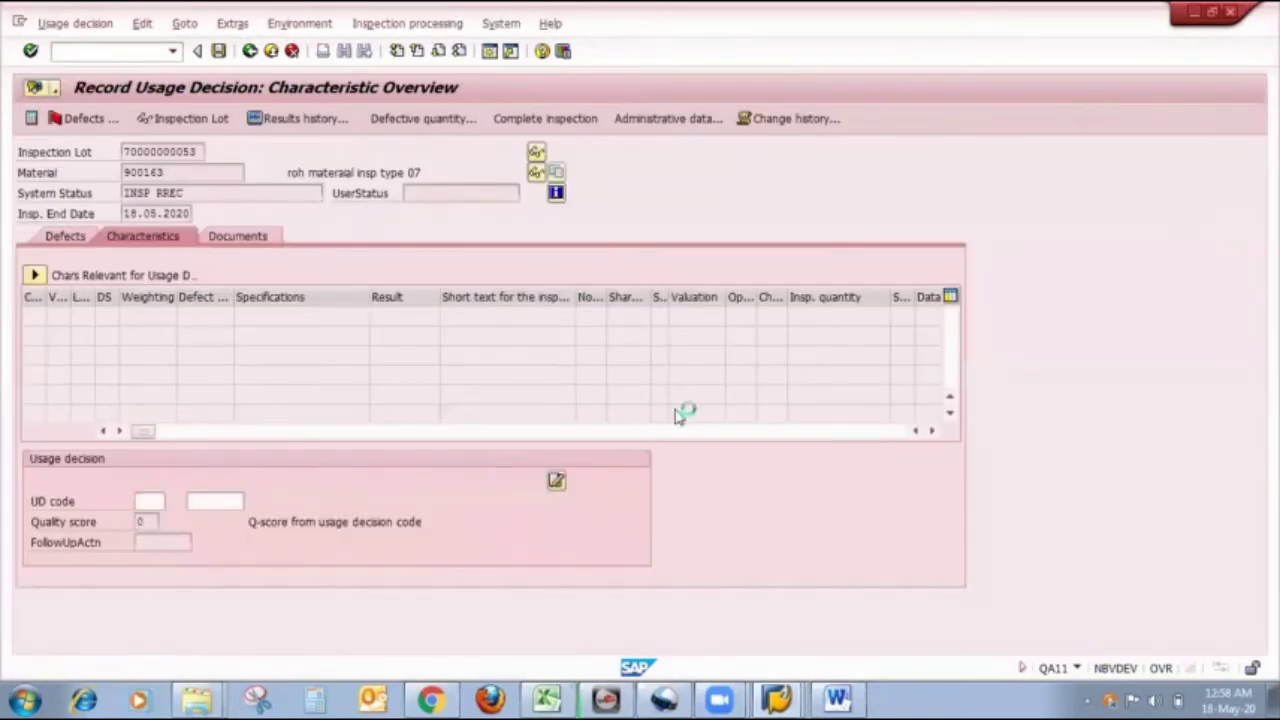
click(63, 240)
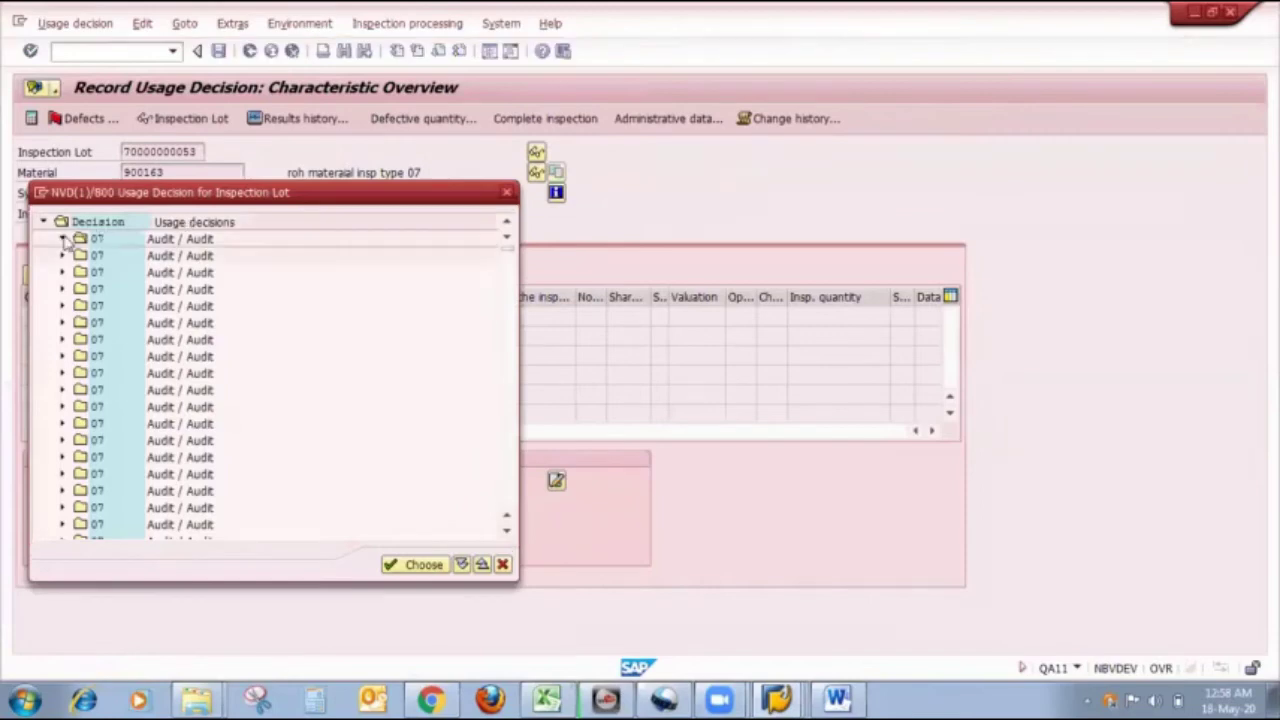
double_click(124, 264)
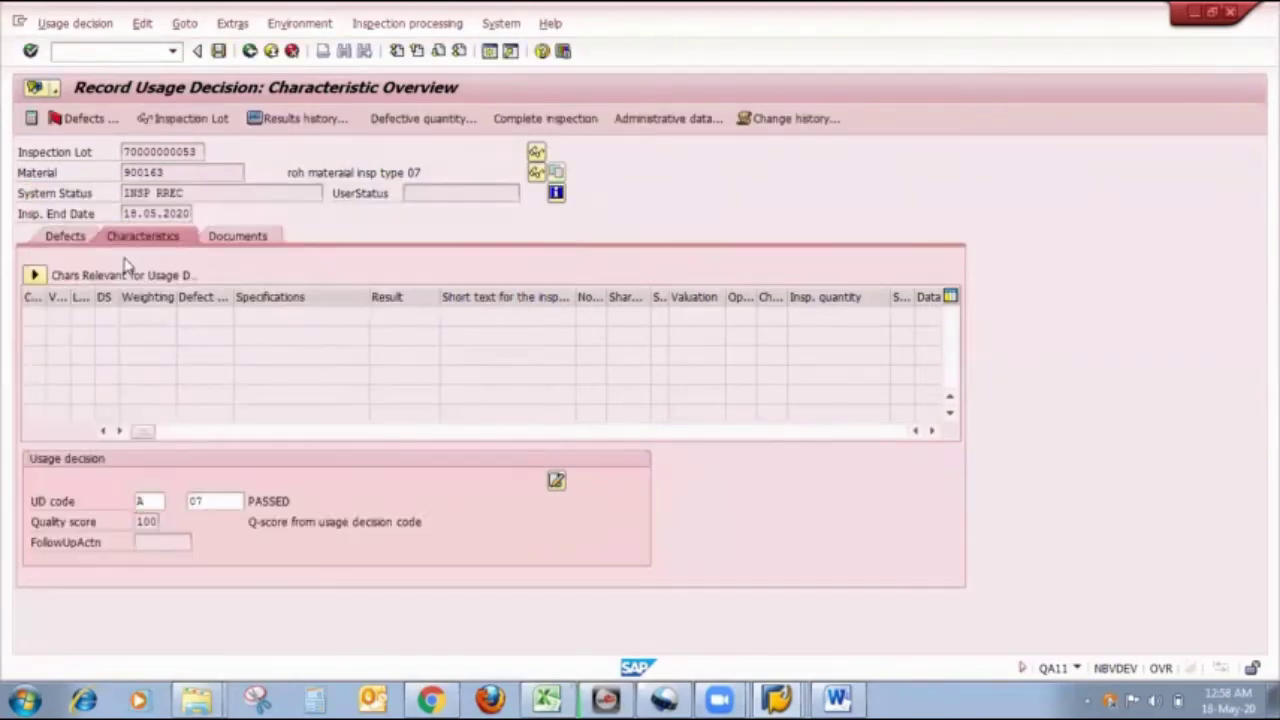
click(218, 50)
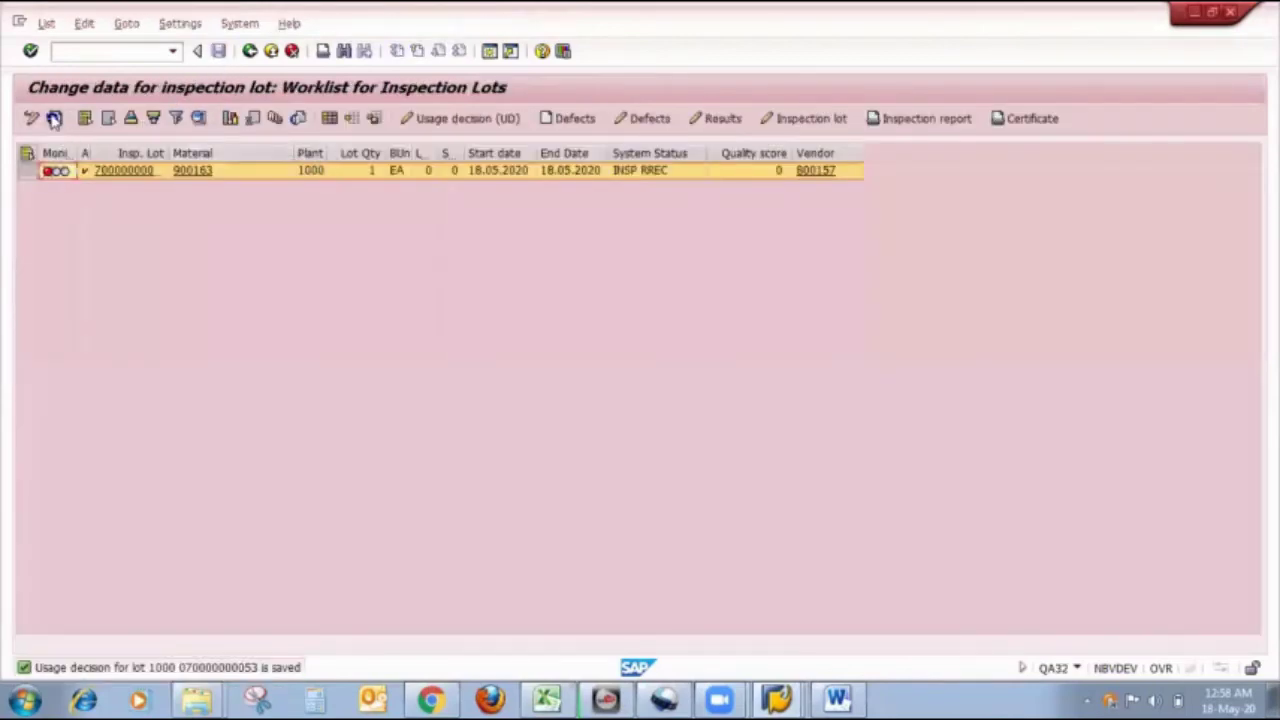
Step: List all of plant 1000's inspection lots created on 18.05.2020 and widen the inspection lot column
click(249, 50)
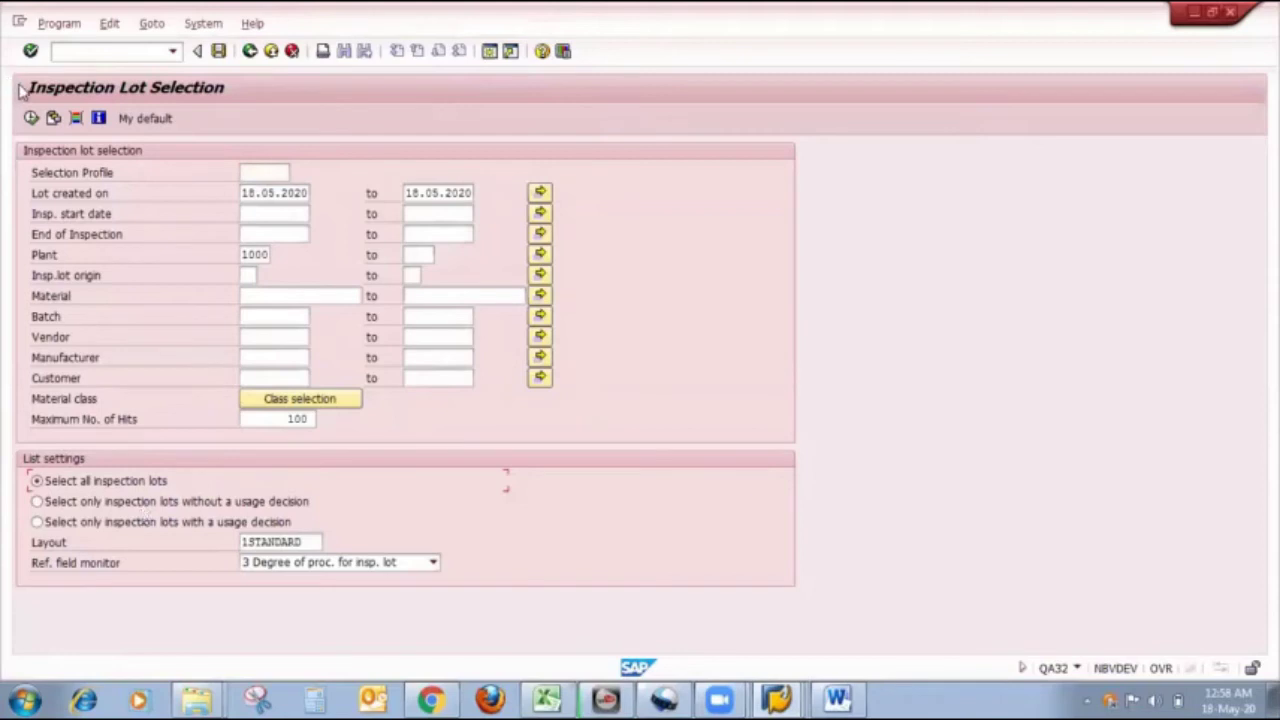
key(F8)
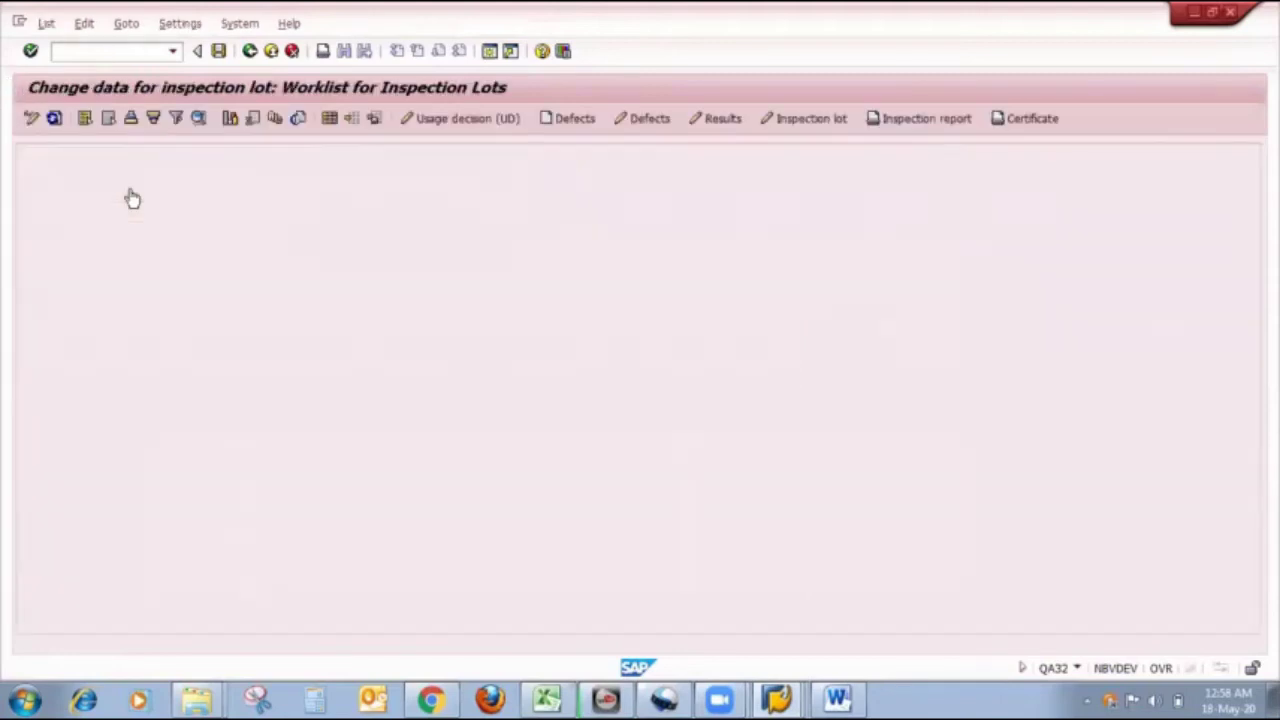
drag(144, 152, 197, 152)
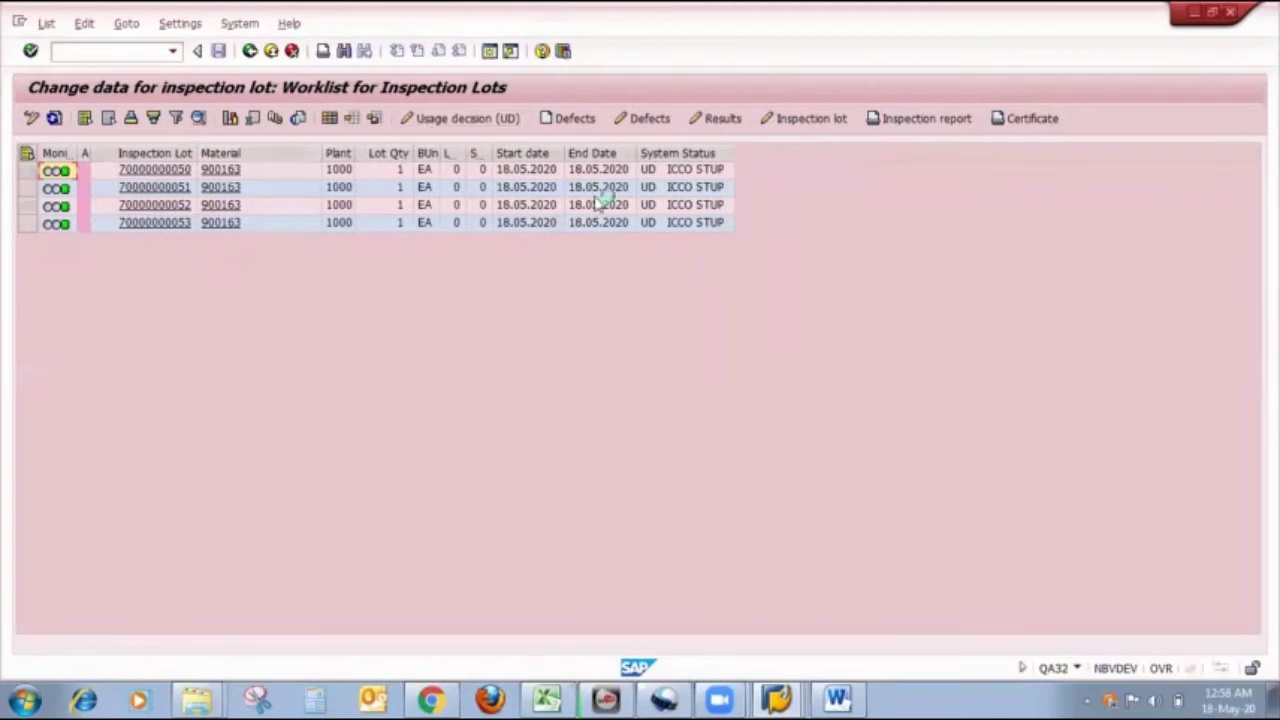
Step: Apply layout /Y1 to the full lot list, widen the Quality score and inspection lot columns, and select the last lot's score
key(ctrl+F8)
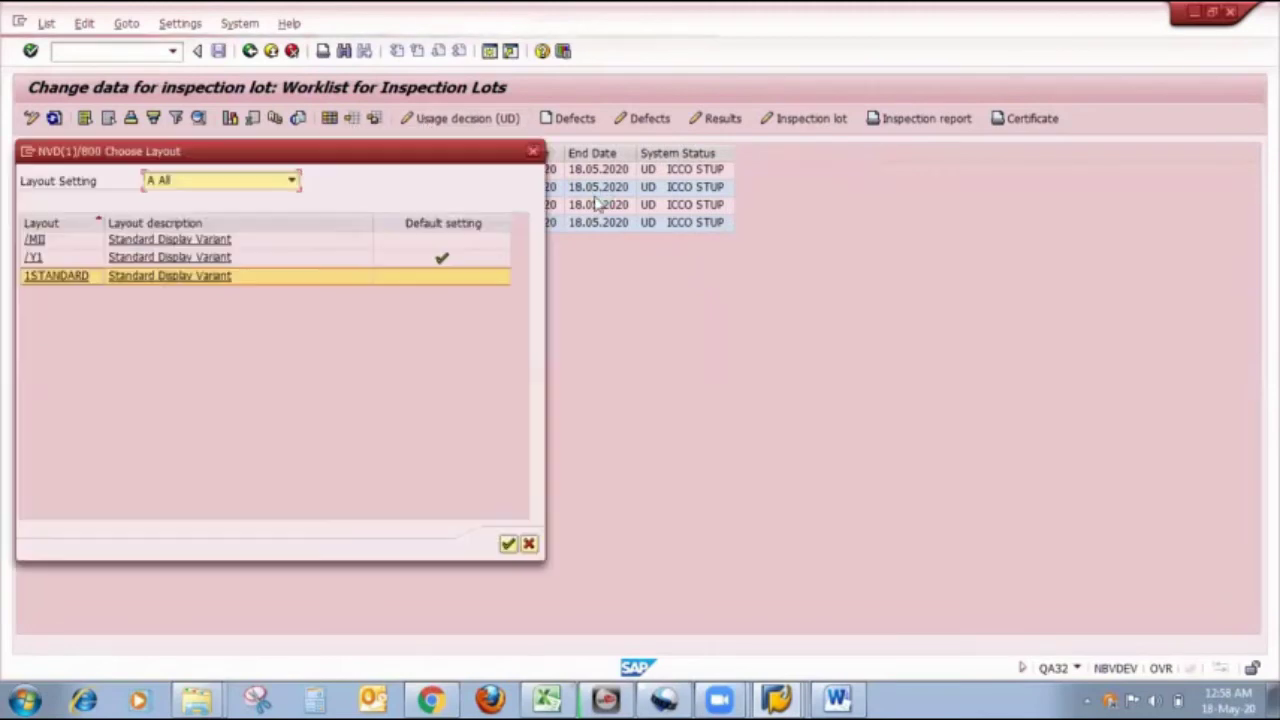
click(228, 258)
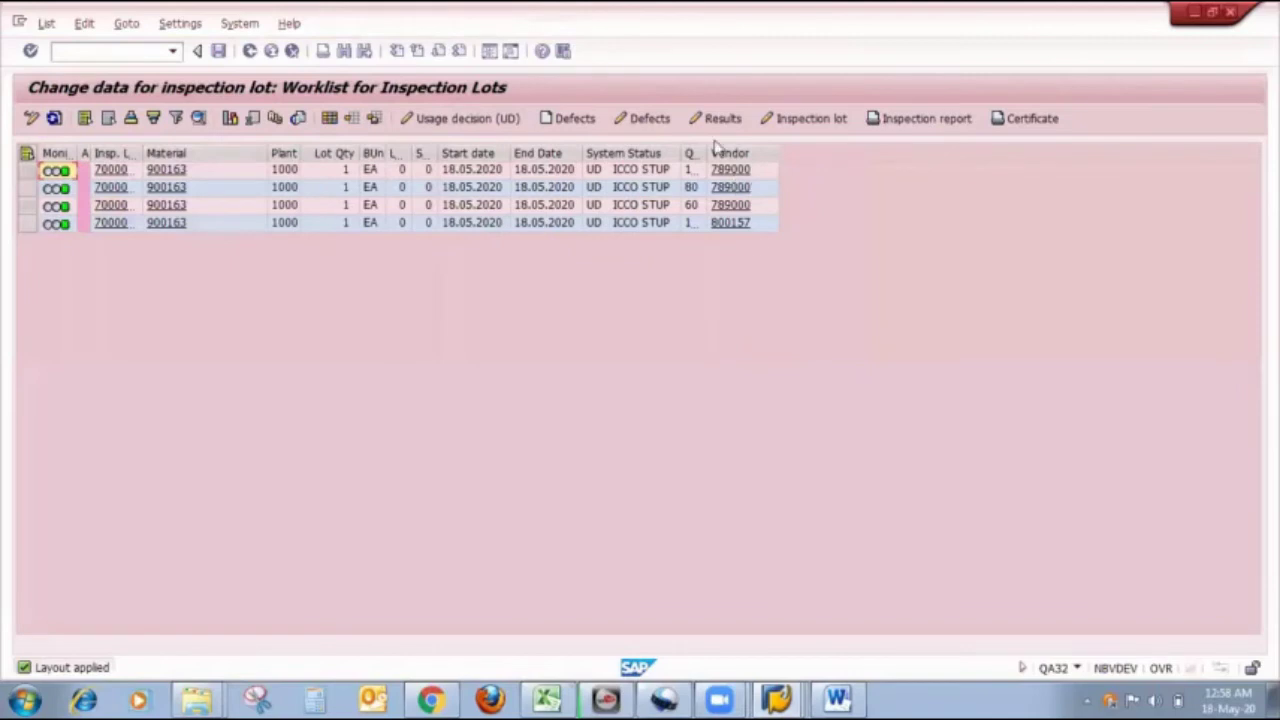
drag(707, 152, 783, 150)
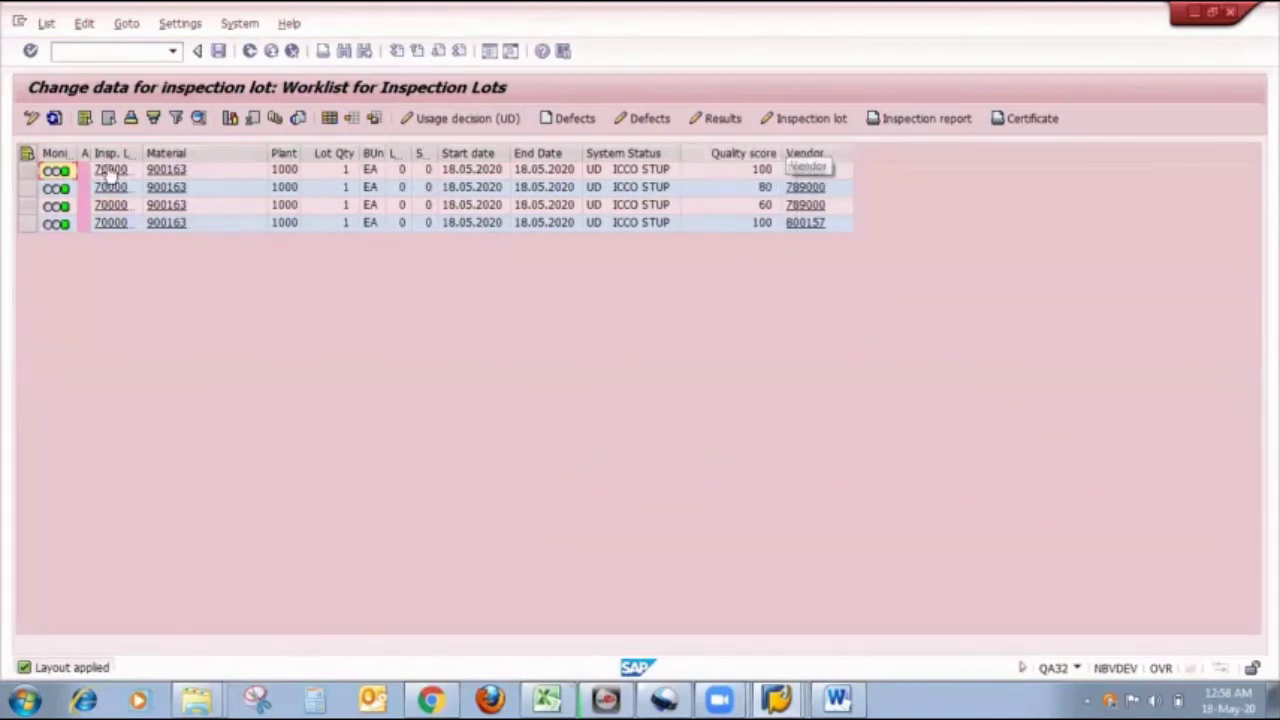
drag(145, 152, 200, 133)
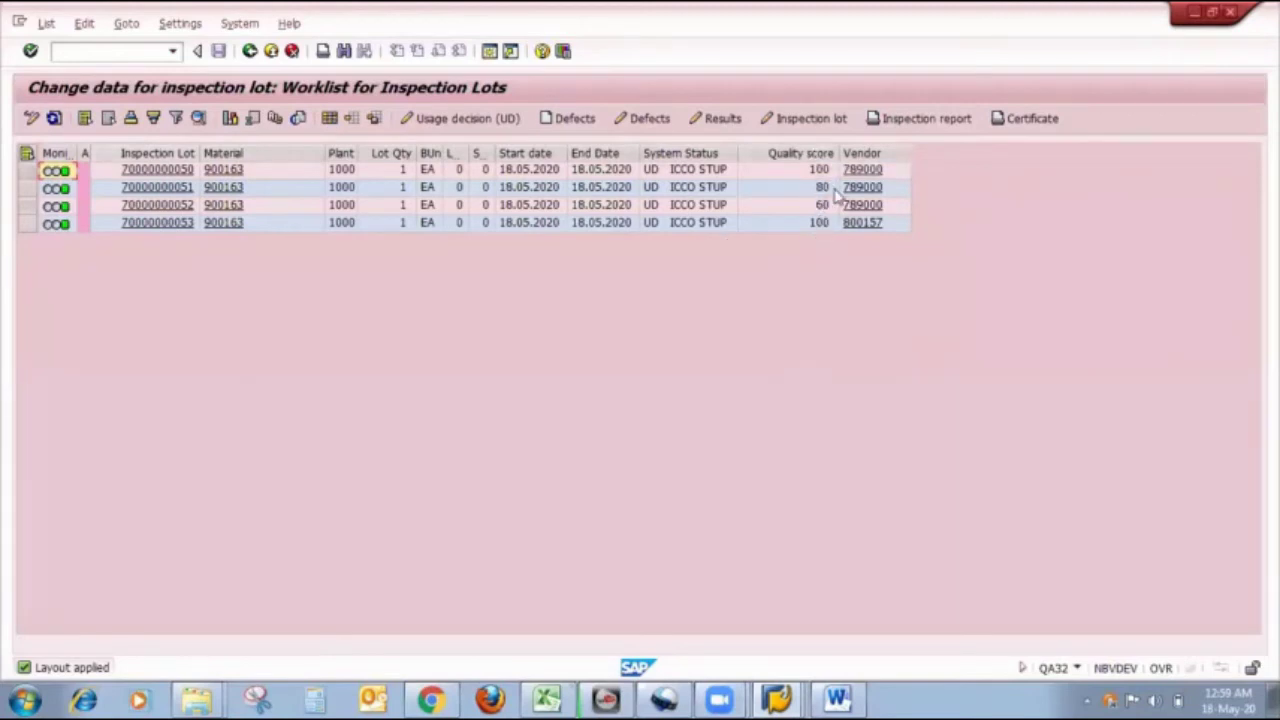
click(822, 226)
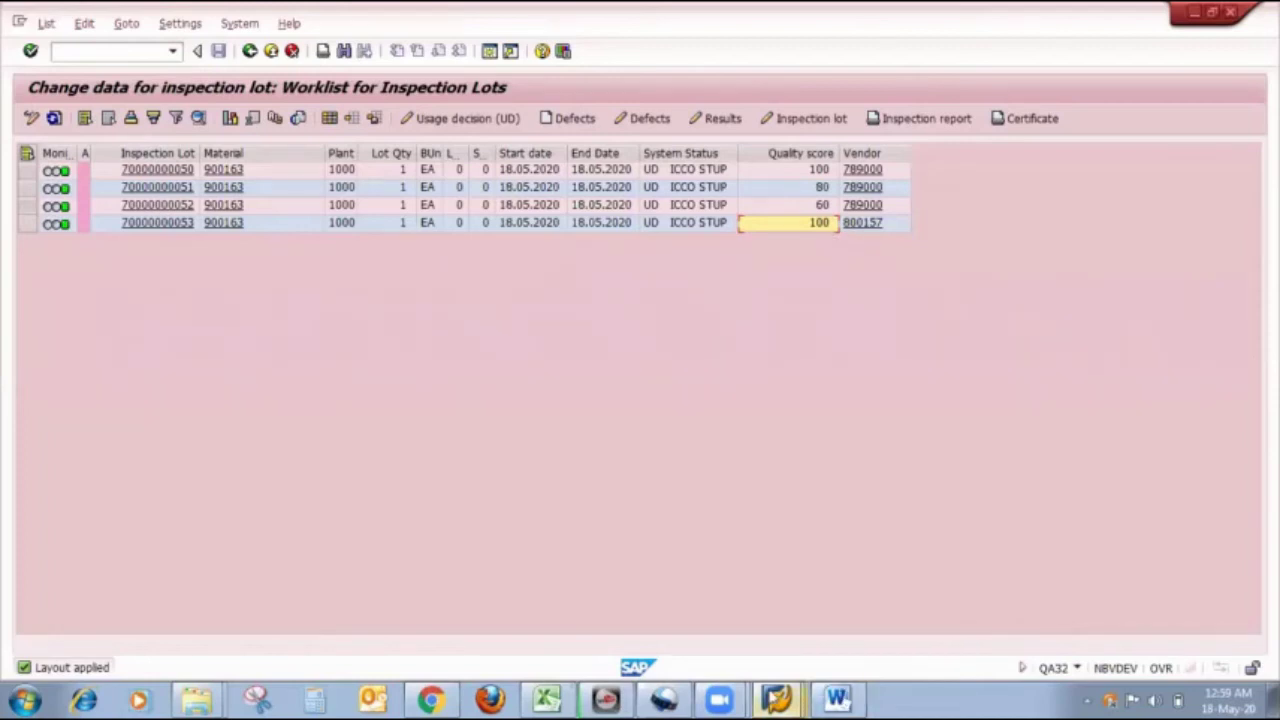
Step: Start another manual inspection lot for material 900163, plant 1000, origin 07, and search its vendor by purchasing organization 1000
mouse_move(778, 700)
click(734, 617)
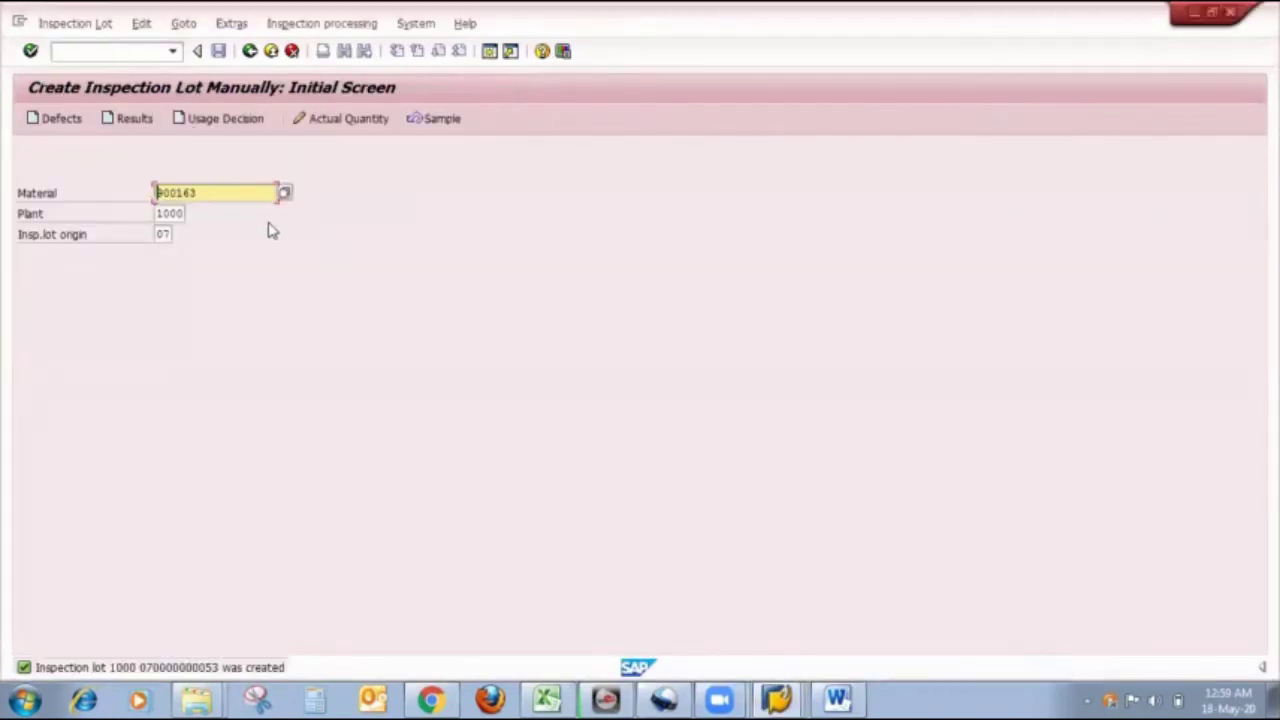
key(Return)
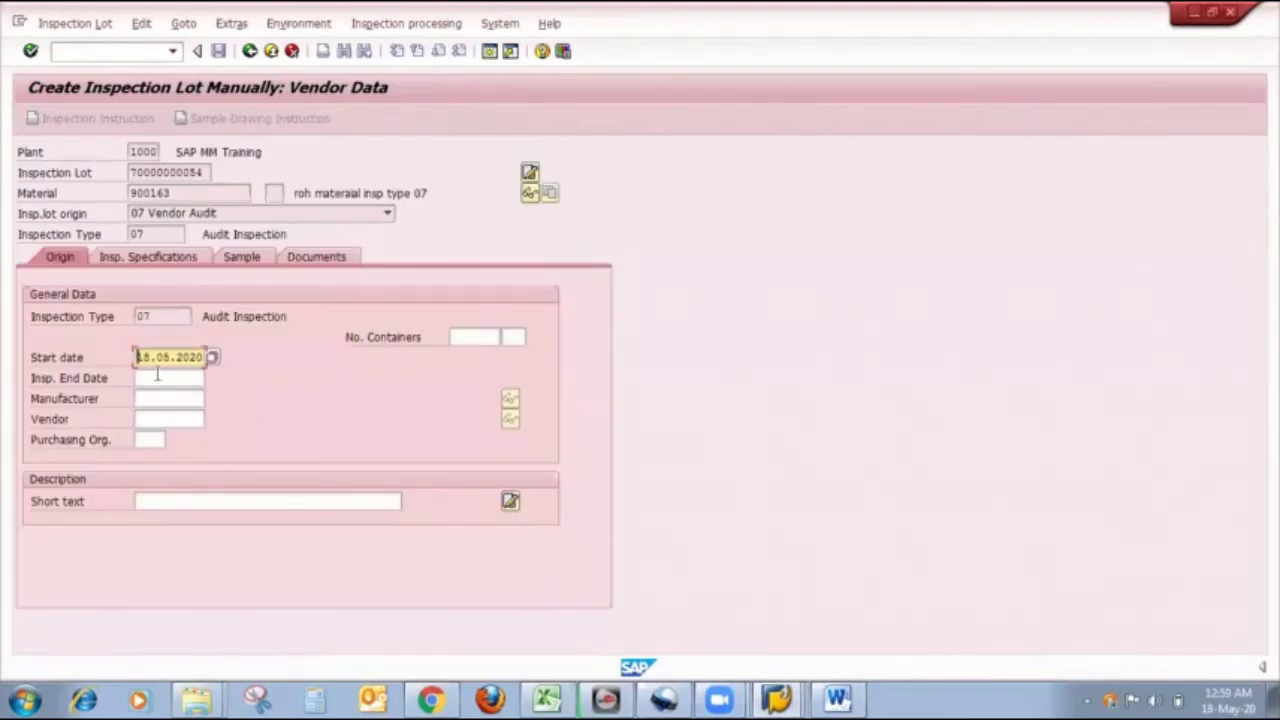
click(165, 419)
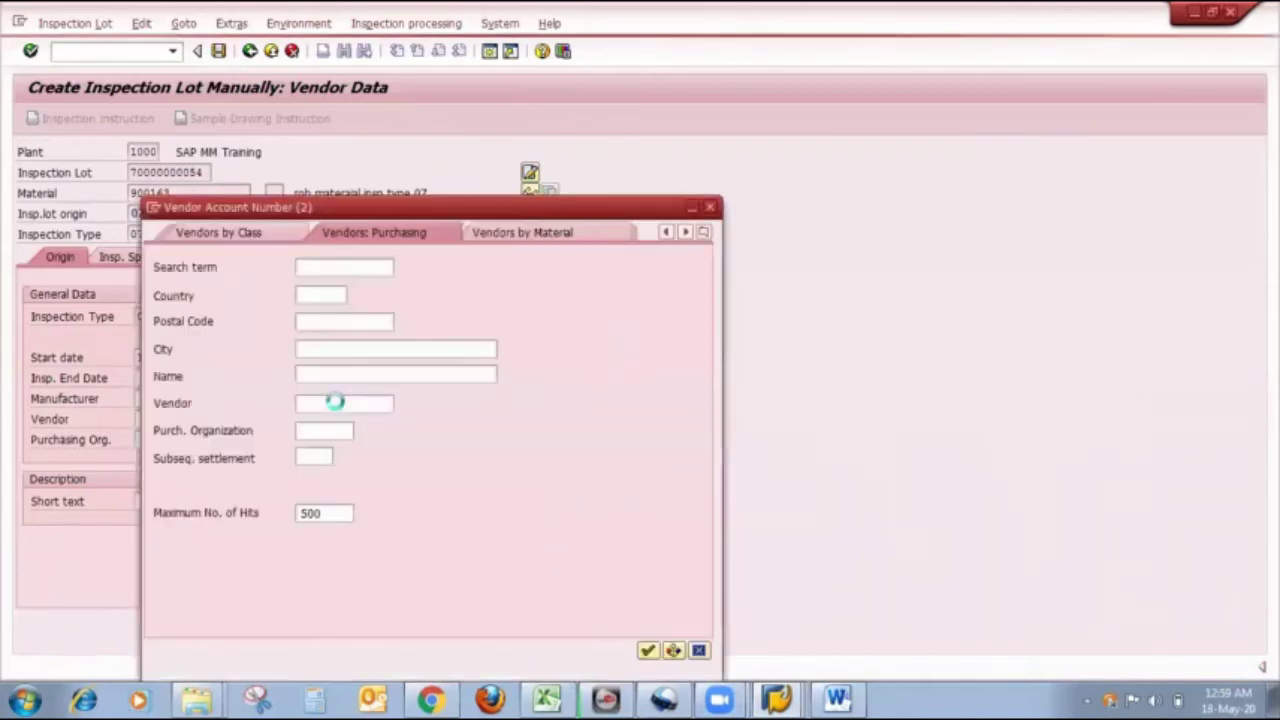
click(332, 430)
text(1000)
key(Return)
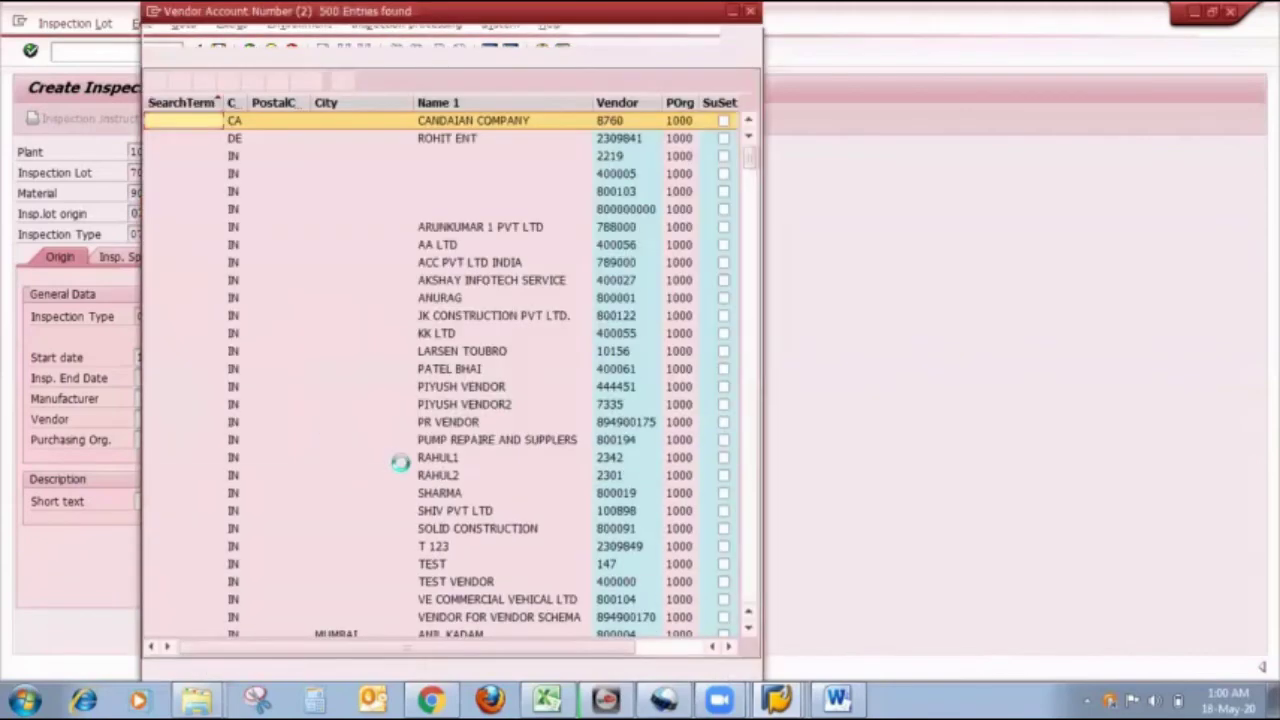
Step: Assign vendor BHUSHAN PVT. LTD to the new inspection lot and save the lot
scroll(440, 500, down, 3)
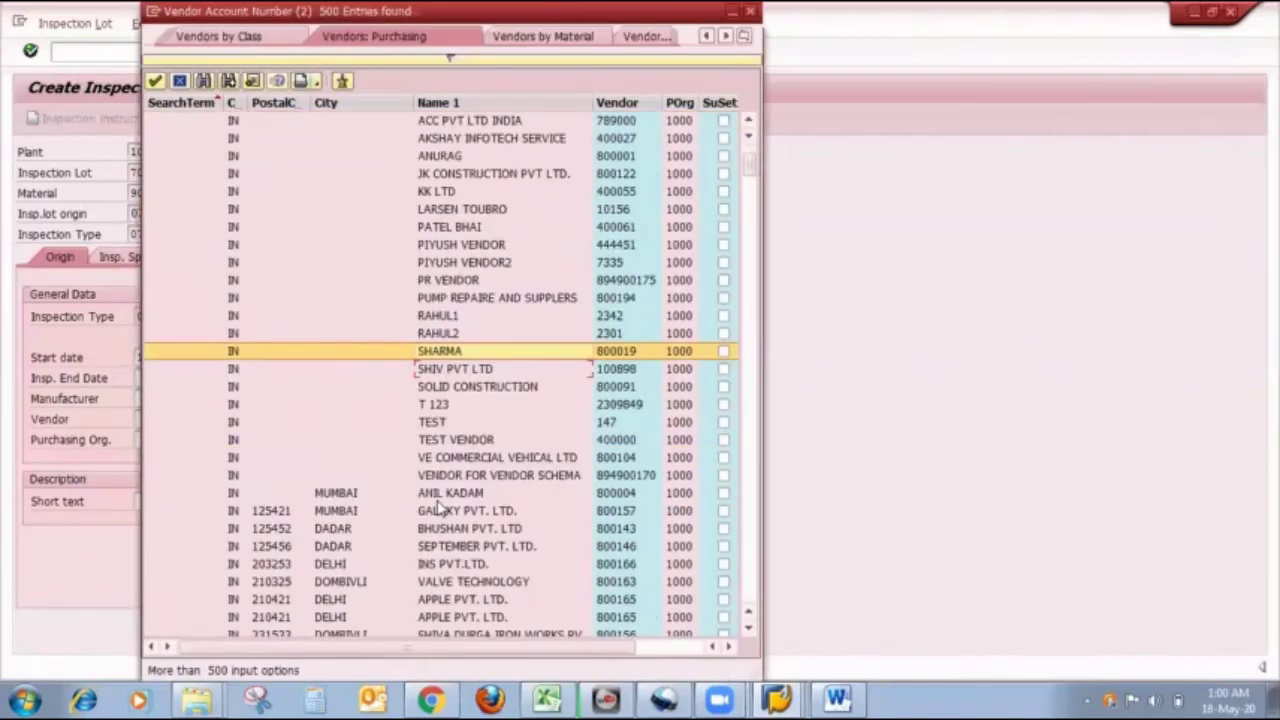
scroll(437, 508, down, 5)
double_click(450, 246)
key(Return)
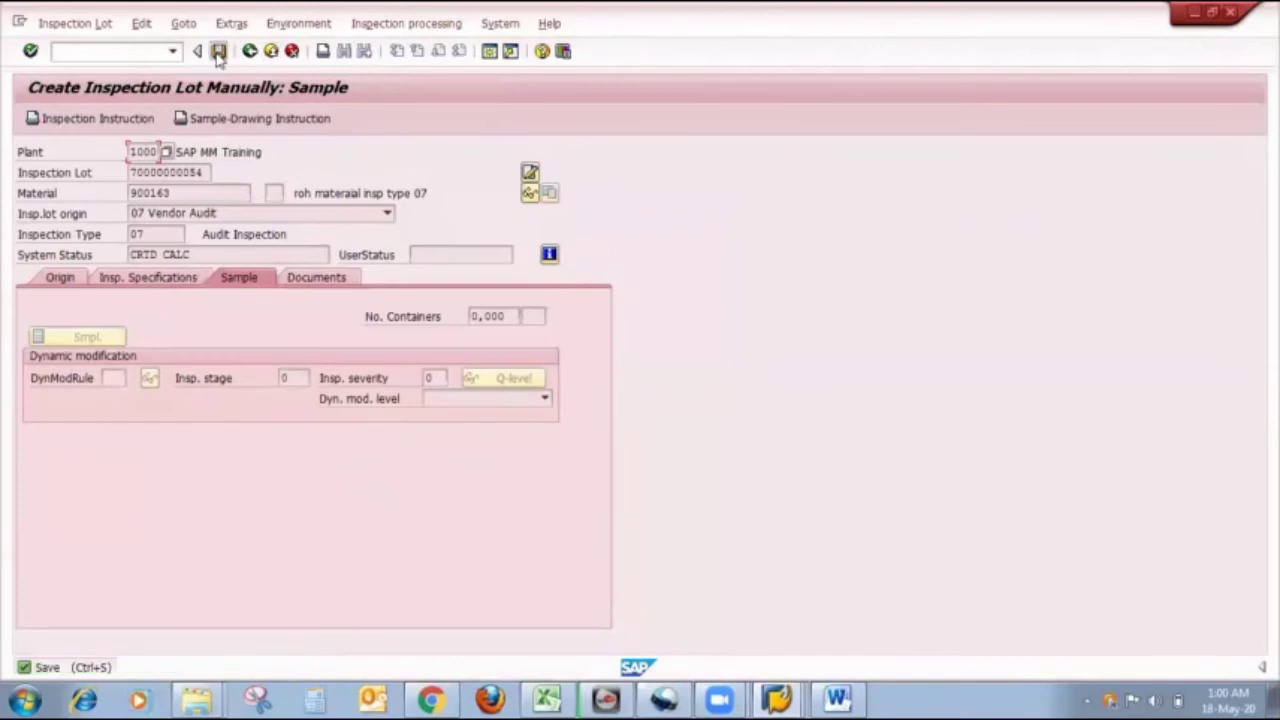
click(218, 52)
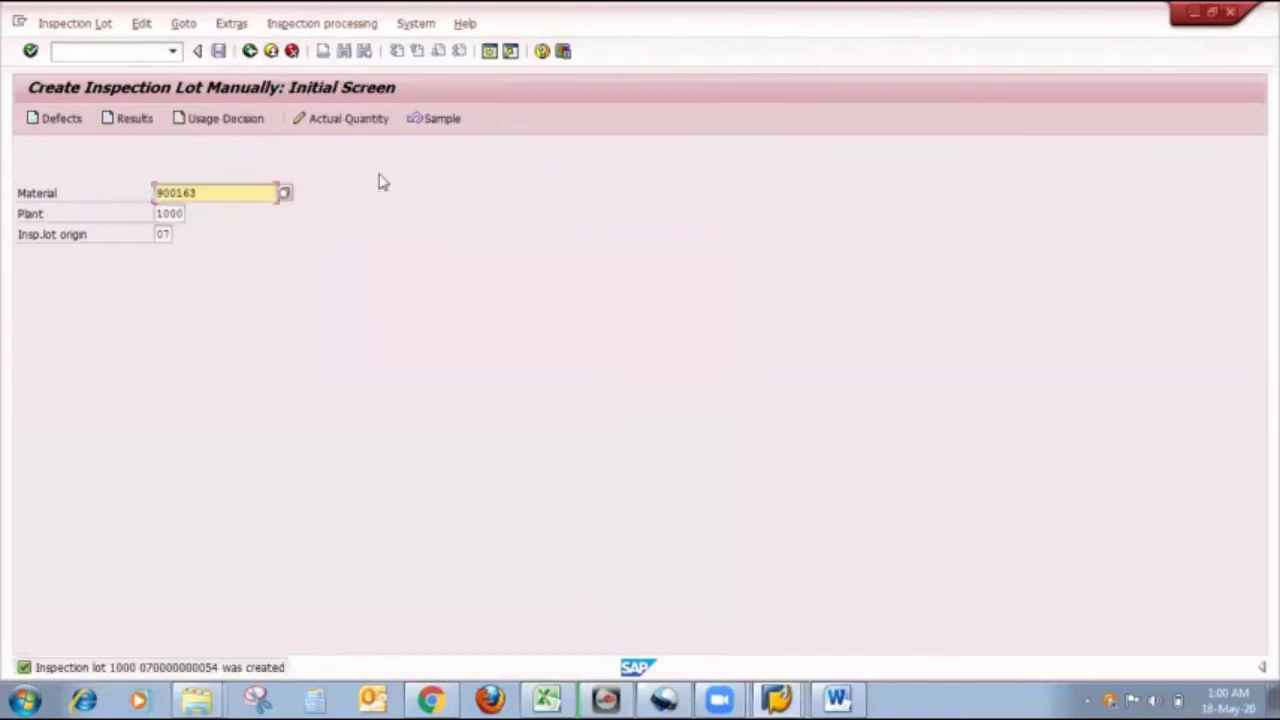
Step: Refresh the inspection lot worklist, record result 20 for the new lot's vernier caliper characteristic and save the results
mouse_move(778, 698)
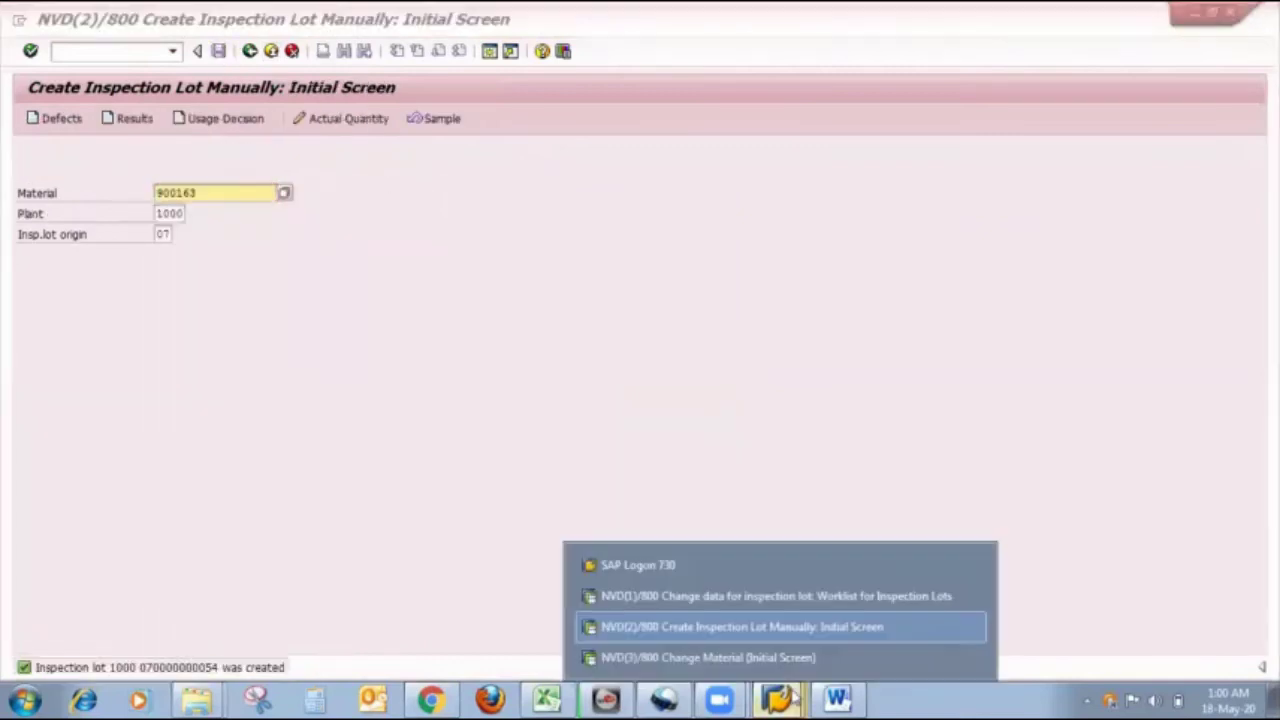
click(751, 596)
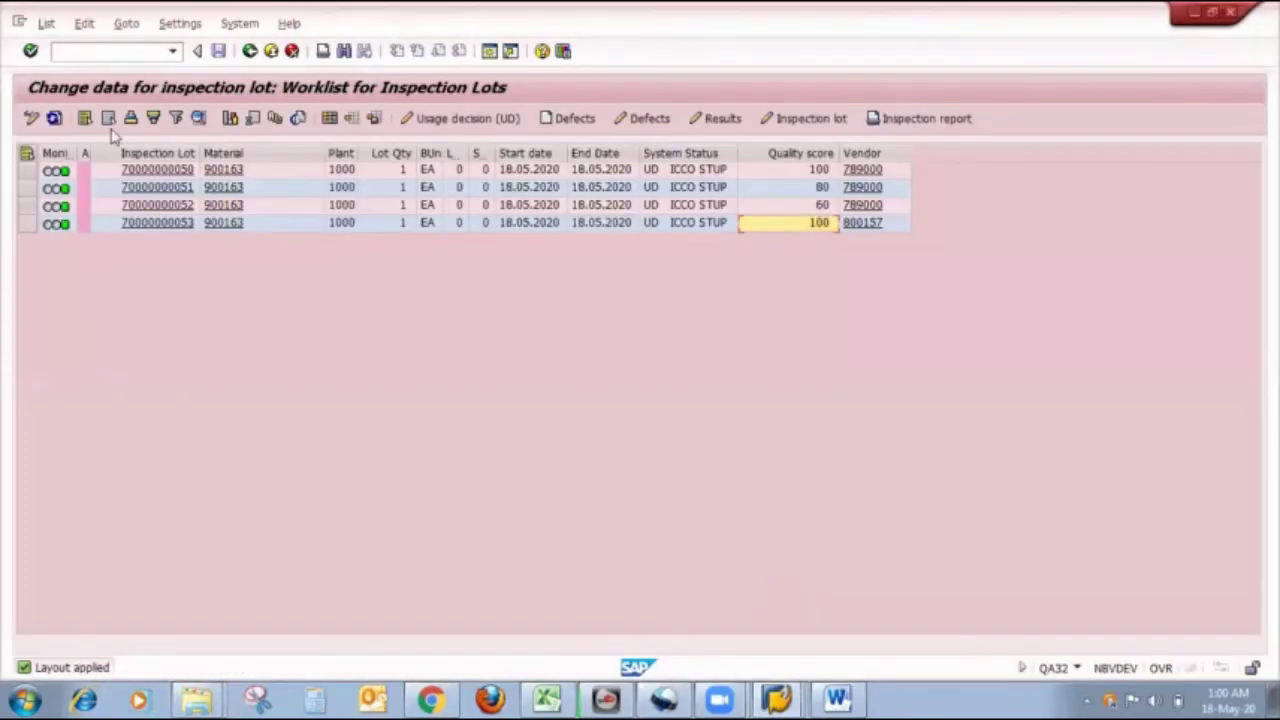
click(54, 118)
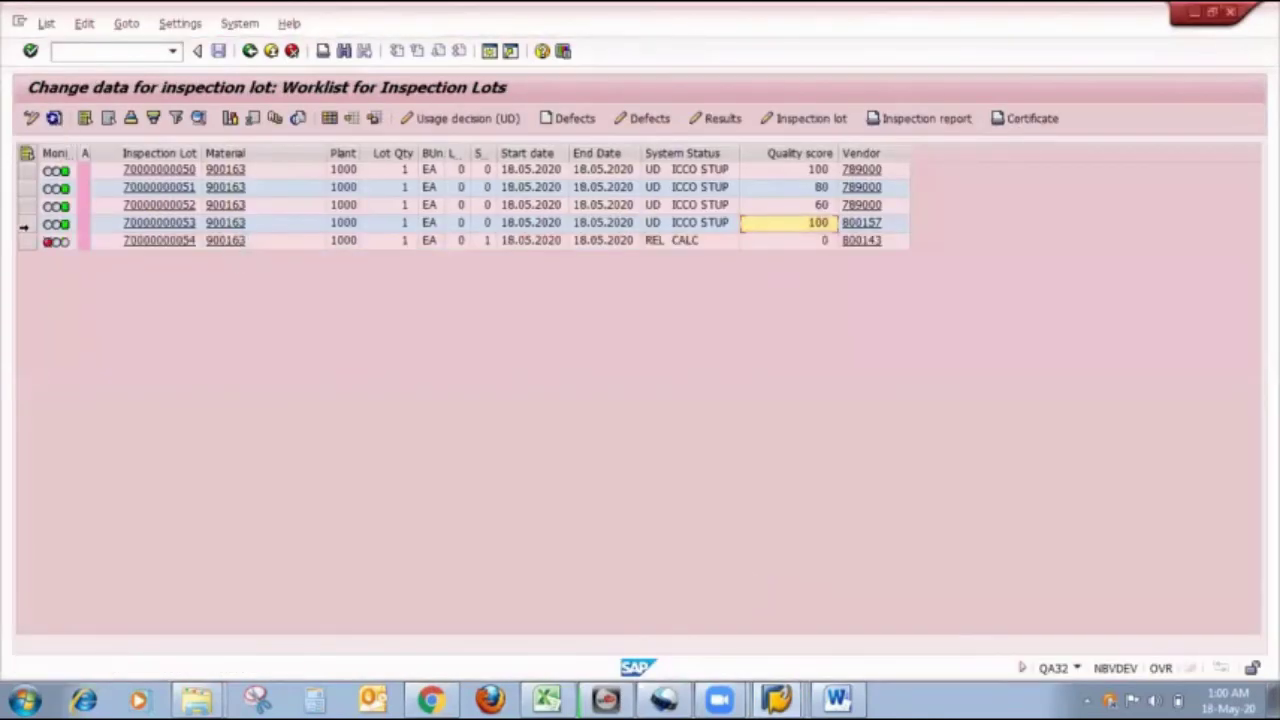
click(27, 241)
click(721, 118)
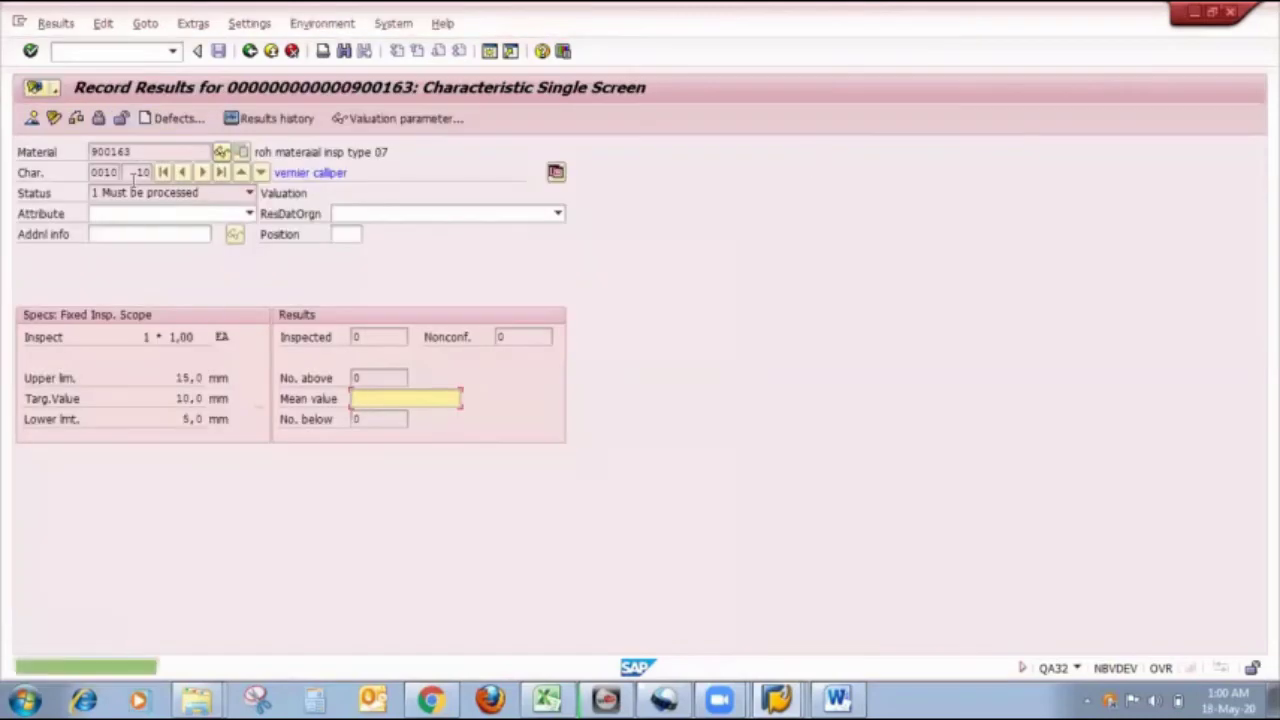
click(33, 118)
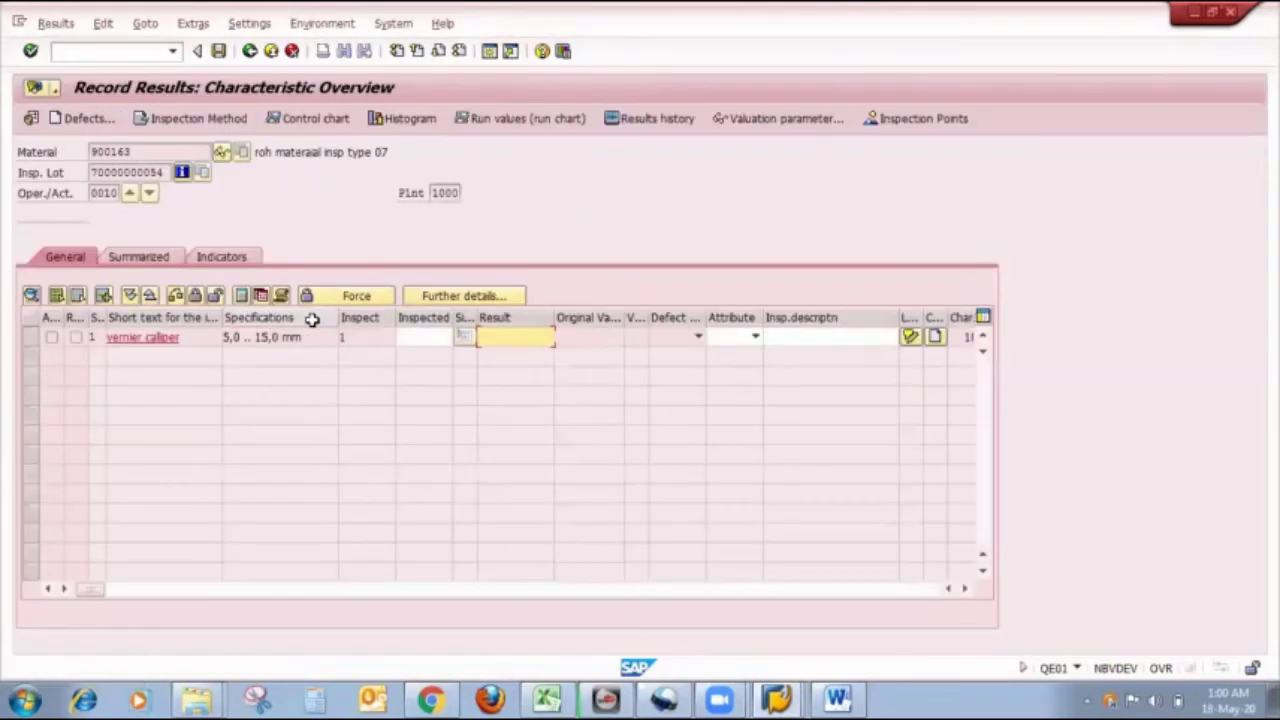
click(492, 342)
key(ctrl+s)
Step: Record usage decision code R (Failed) from code group 07 for the newest inspection lot and save it
click(54, 118)
click(40, 240)
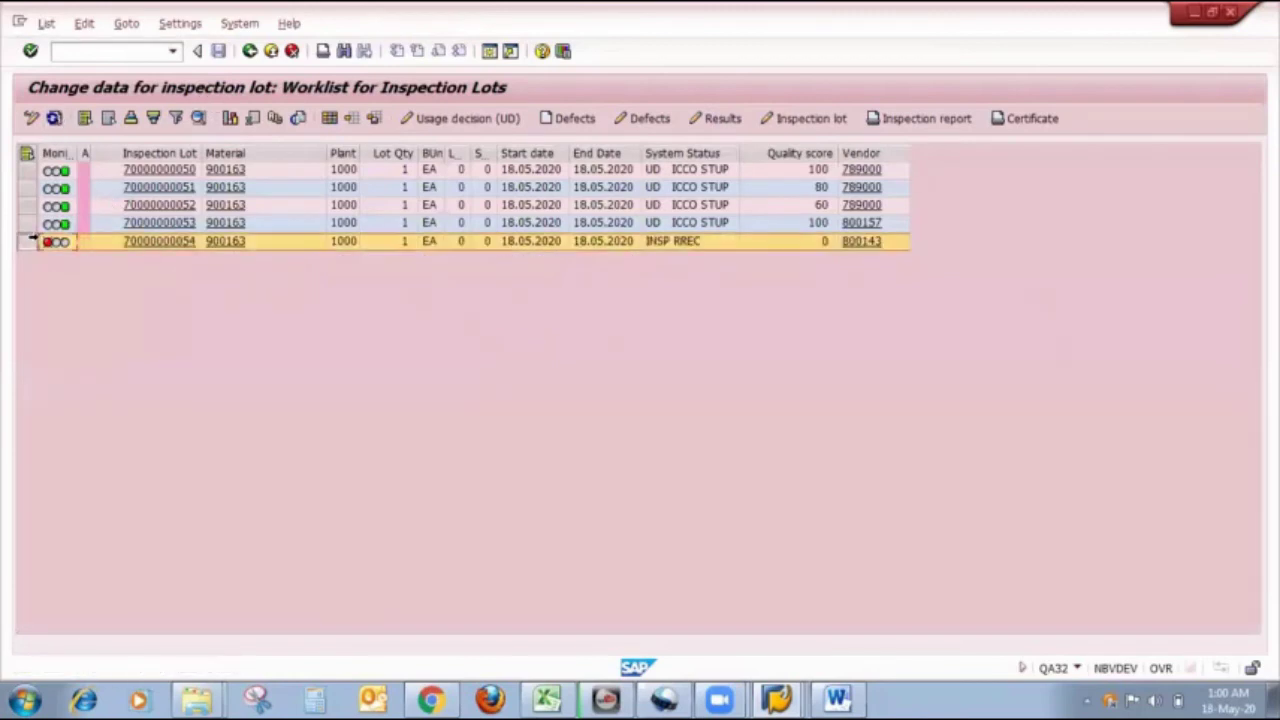
click(435, 120)
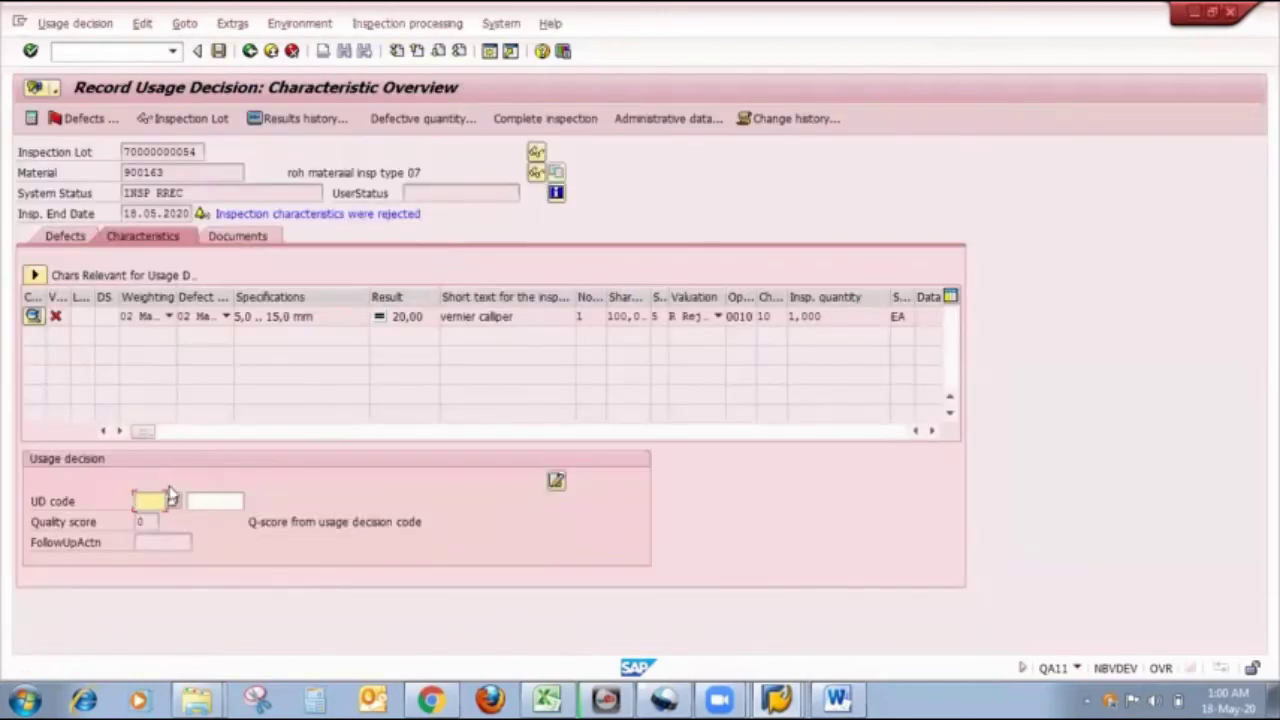
click(174, 502)
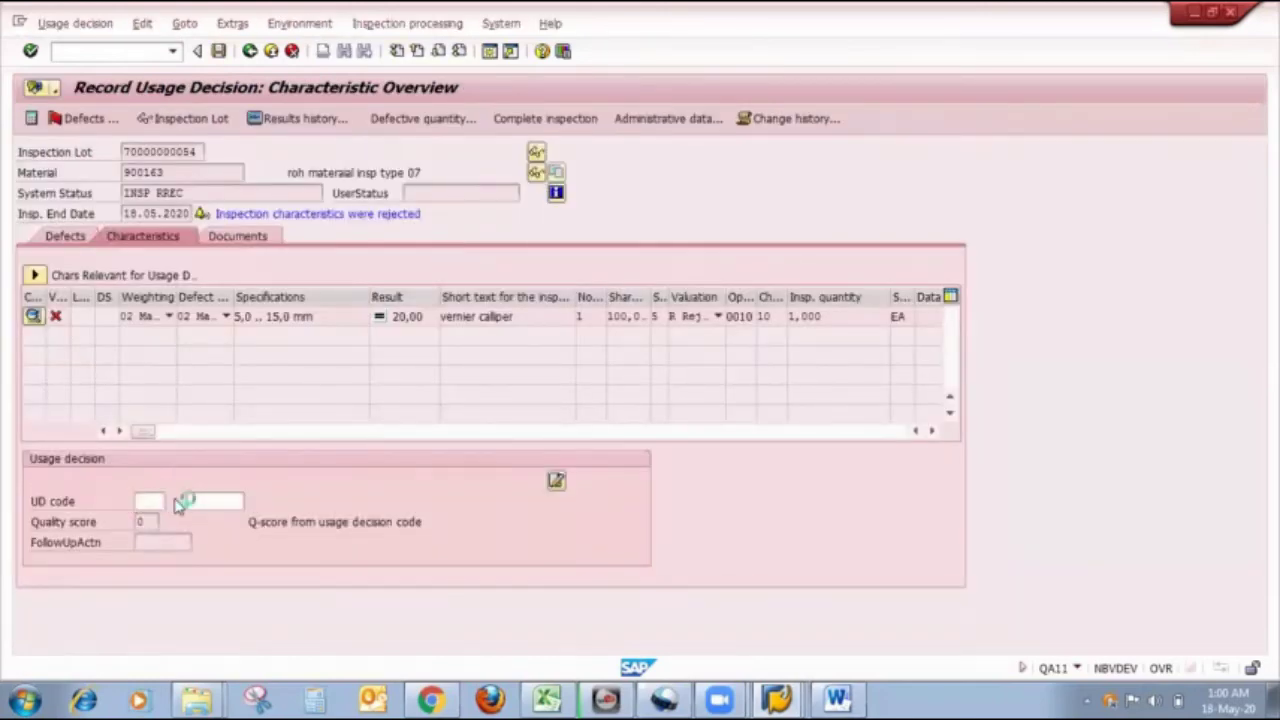
click(63, 240)
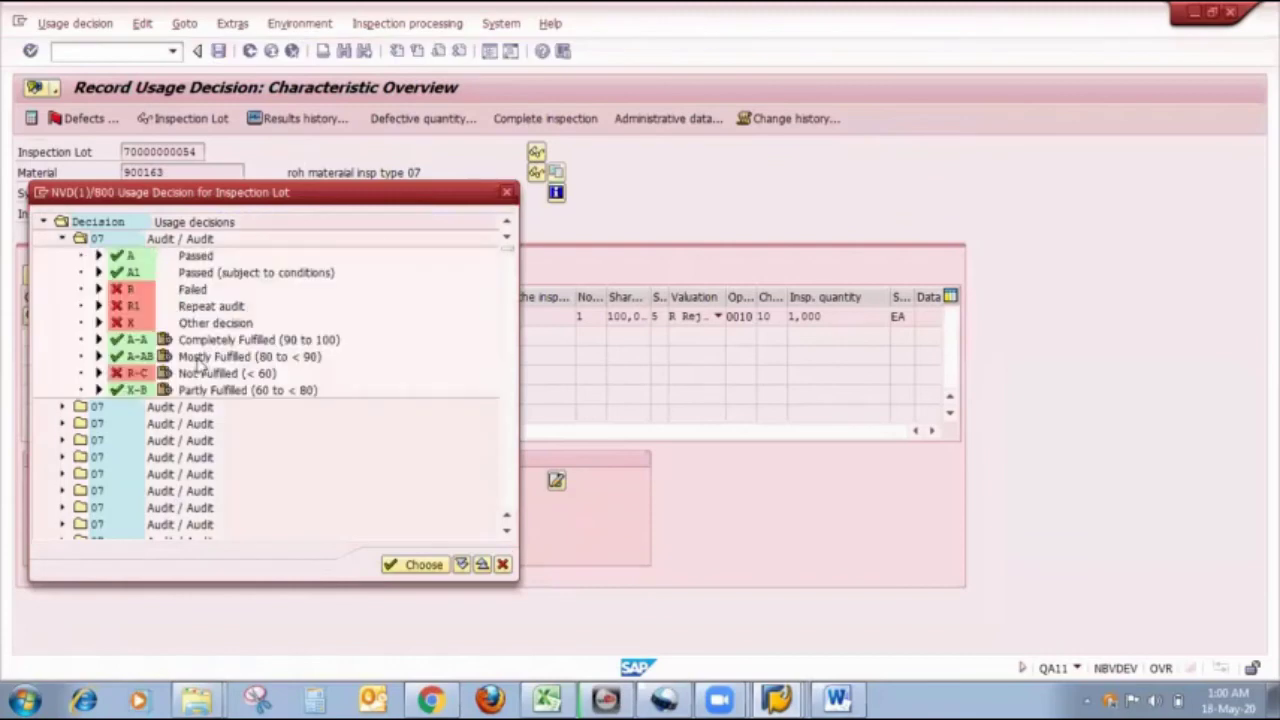
double_click(130, 290)
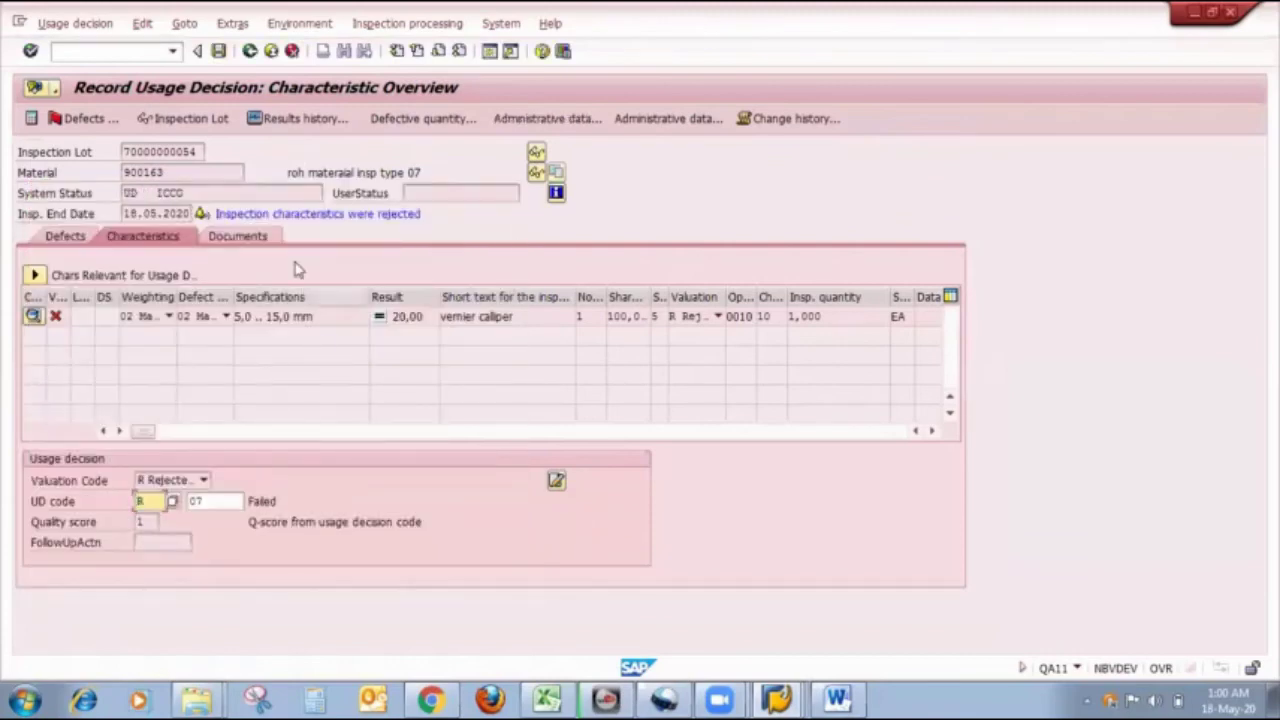
key(ctrl+s)
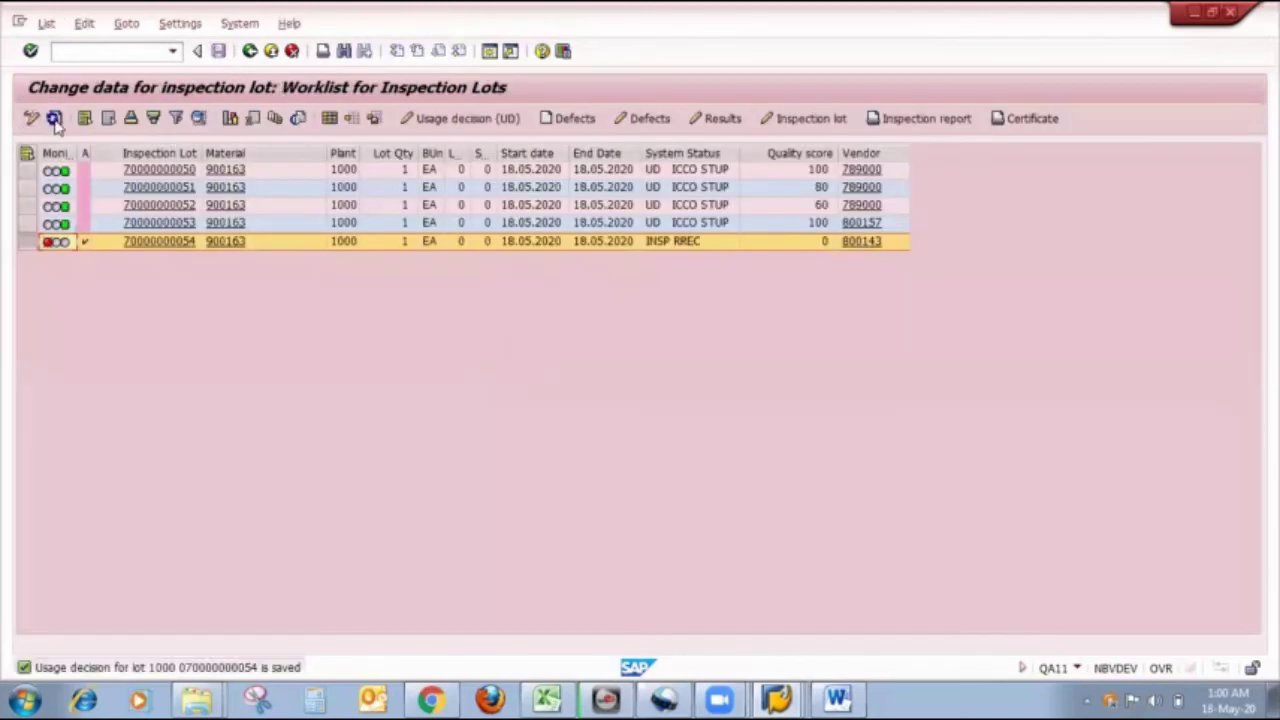
Step: Refresh the worklist, check the newest lot's quality score and vendor record, and return to the worklist
click(54, 118)
click(810, 246)
click(886, 244)
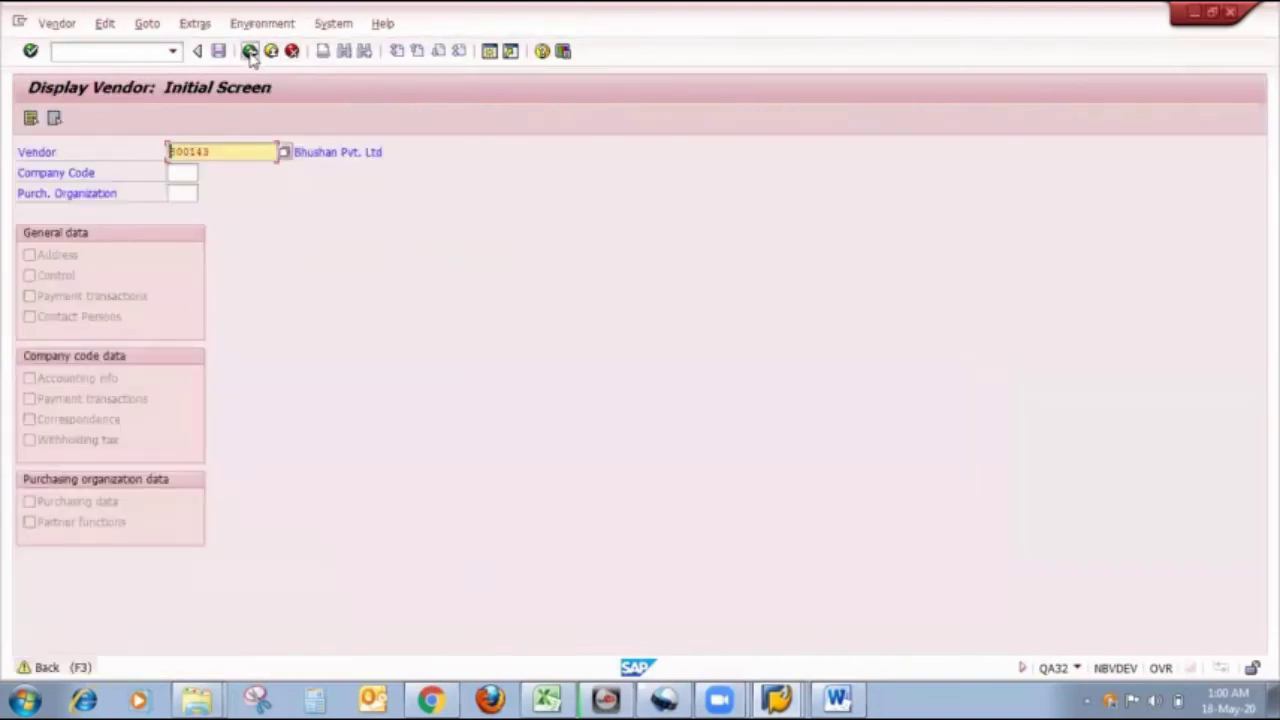
click(250, 52)
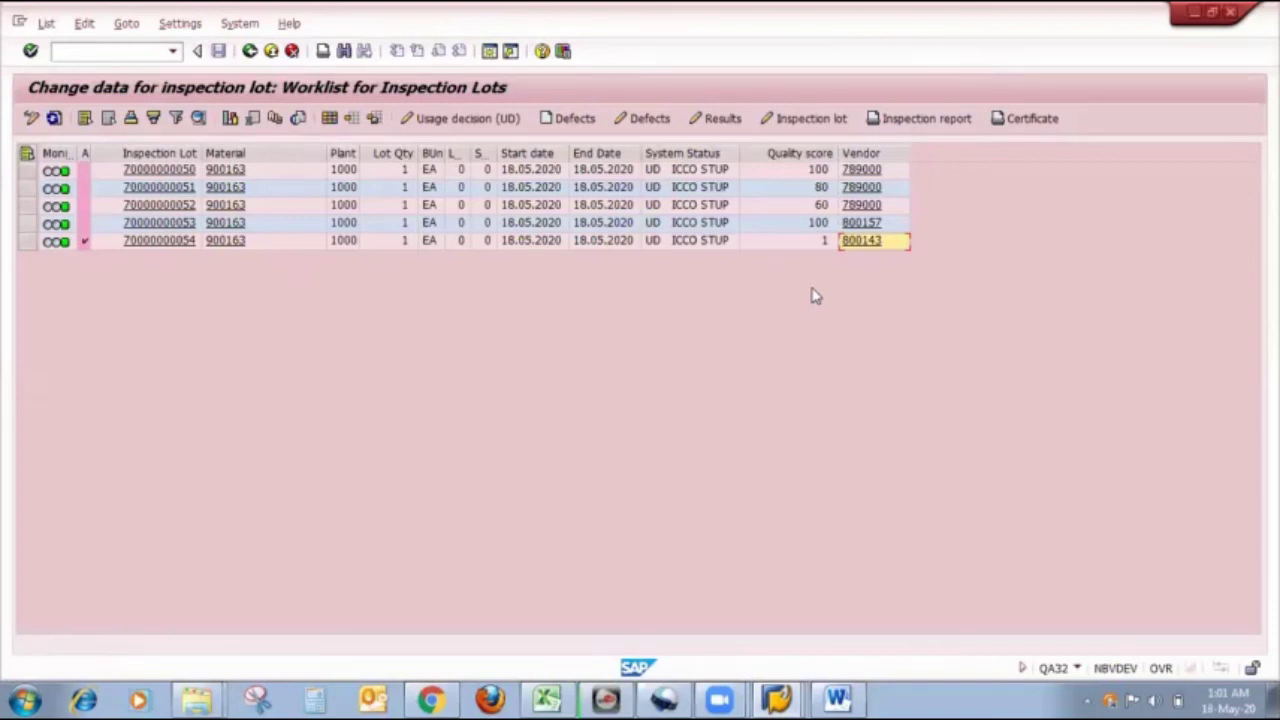
Step: Switch to the Excel inspection types sheet and review the Audit Inspection entry for type 07
click(548, 699)
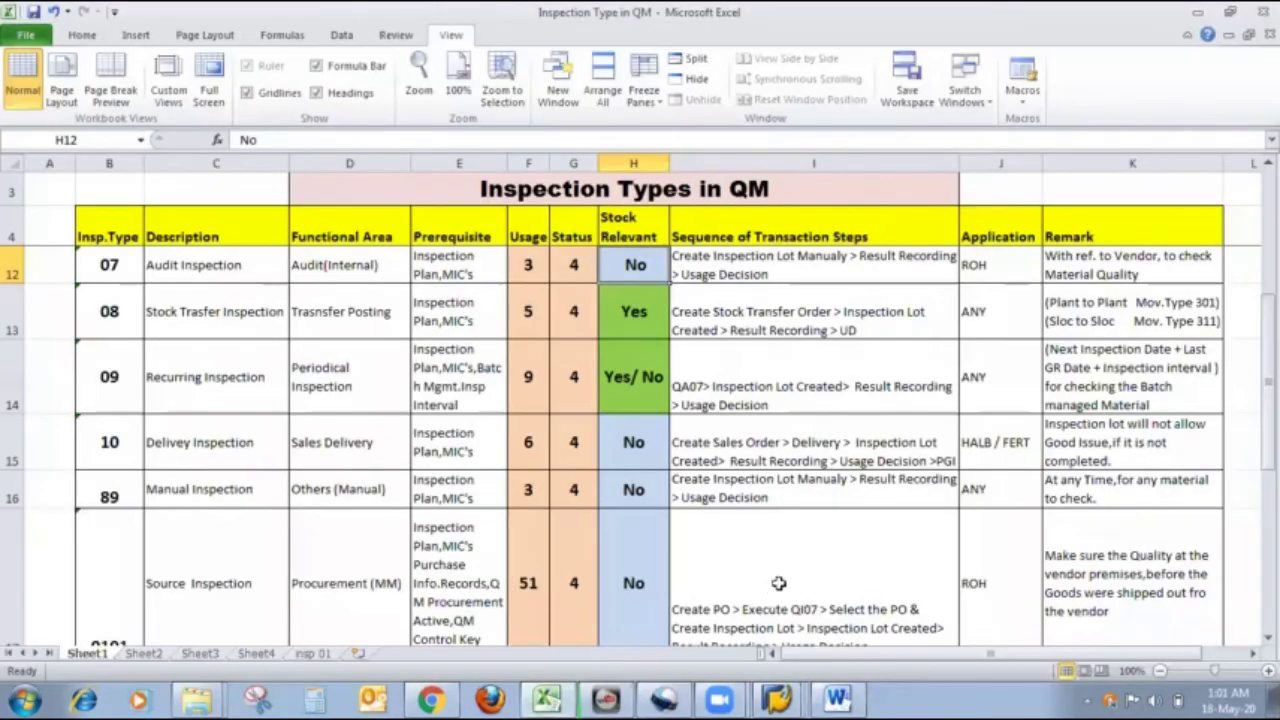
click(162, 265)
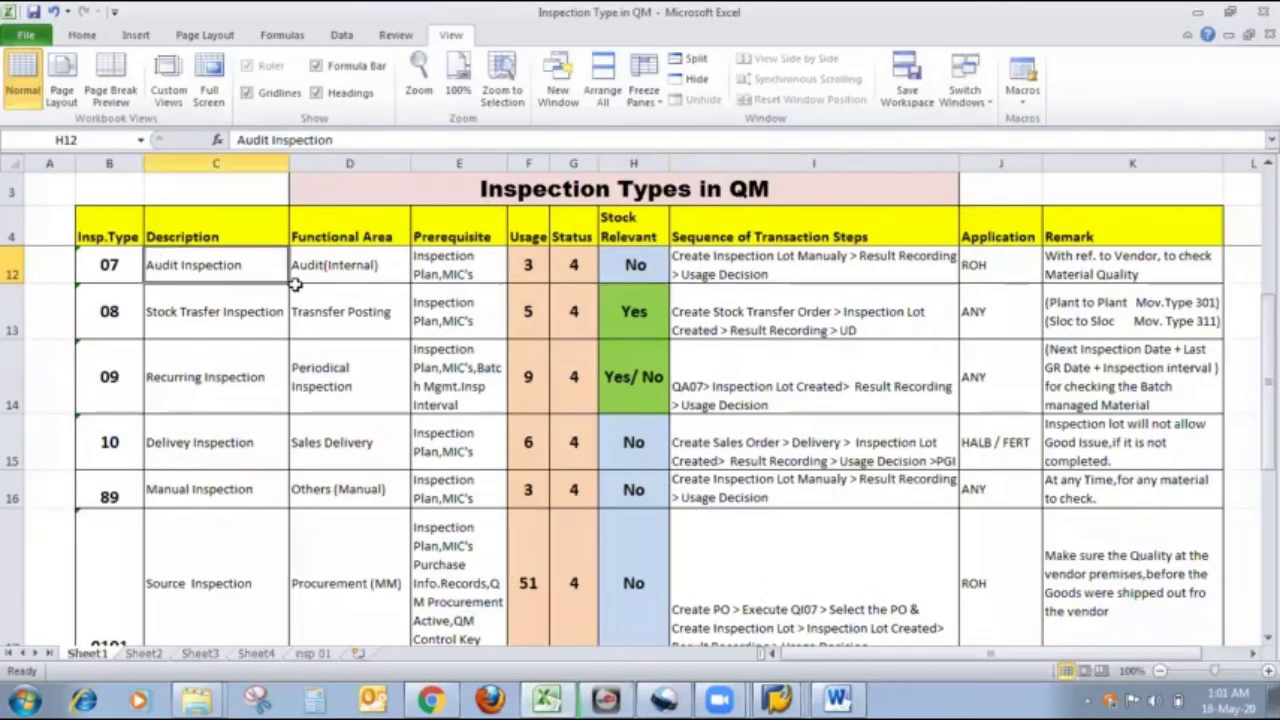